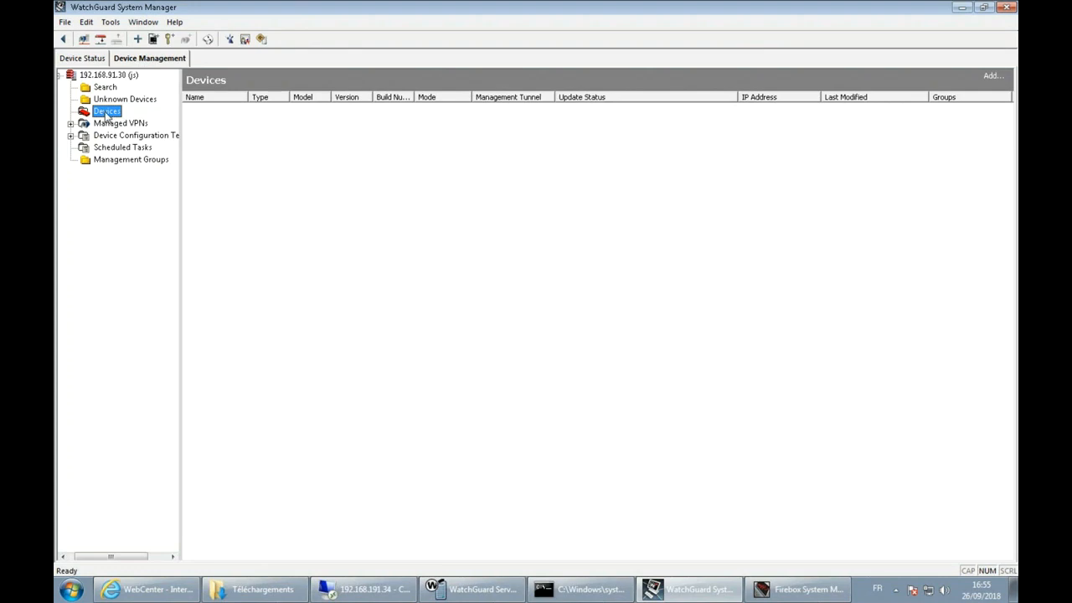
Start adding a device to the management server, entering IP address 192.168.191.34 and the status and configuration passphrases.
right_click(107, 115)
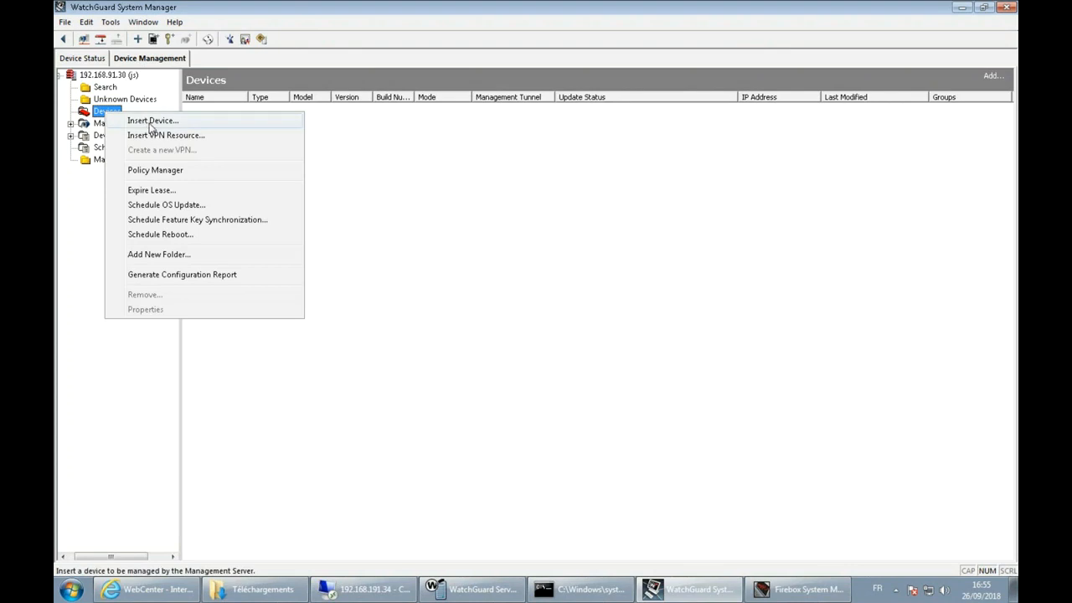
left_click(460, 158)
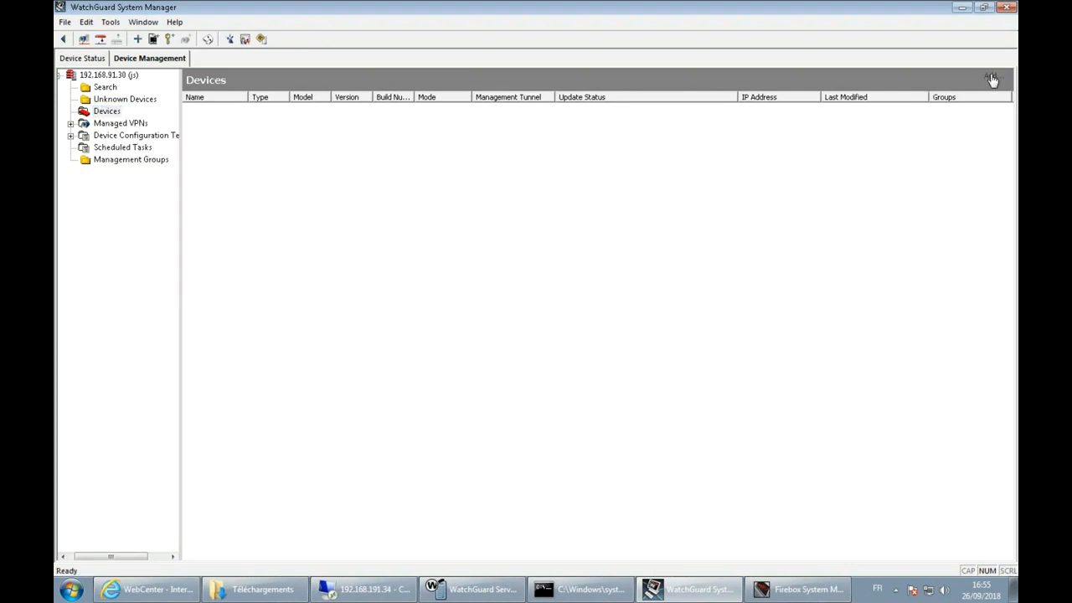
left_click(71, 58)
right_click(113, 81)
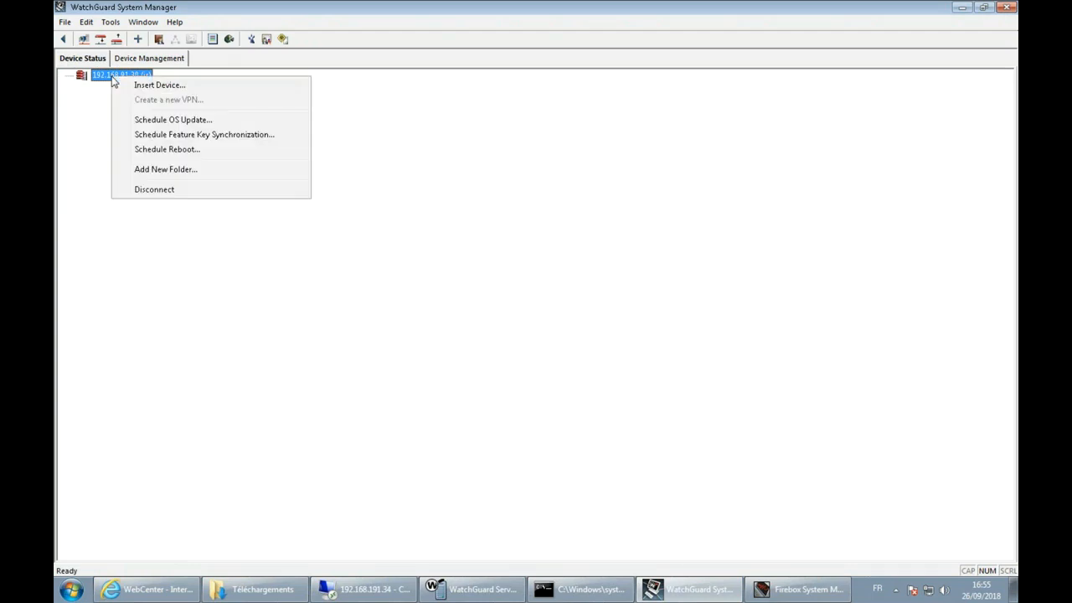
left_click(165, 86)
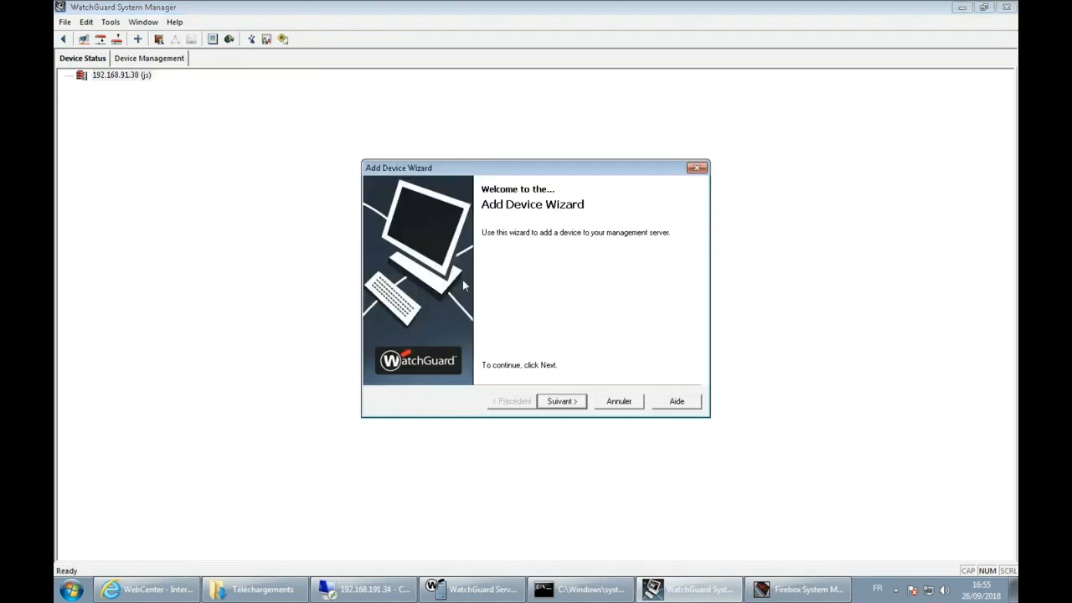
left_click(572, 405)
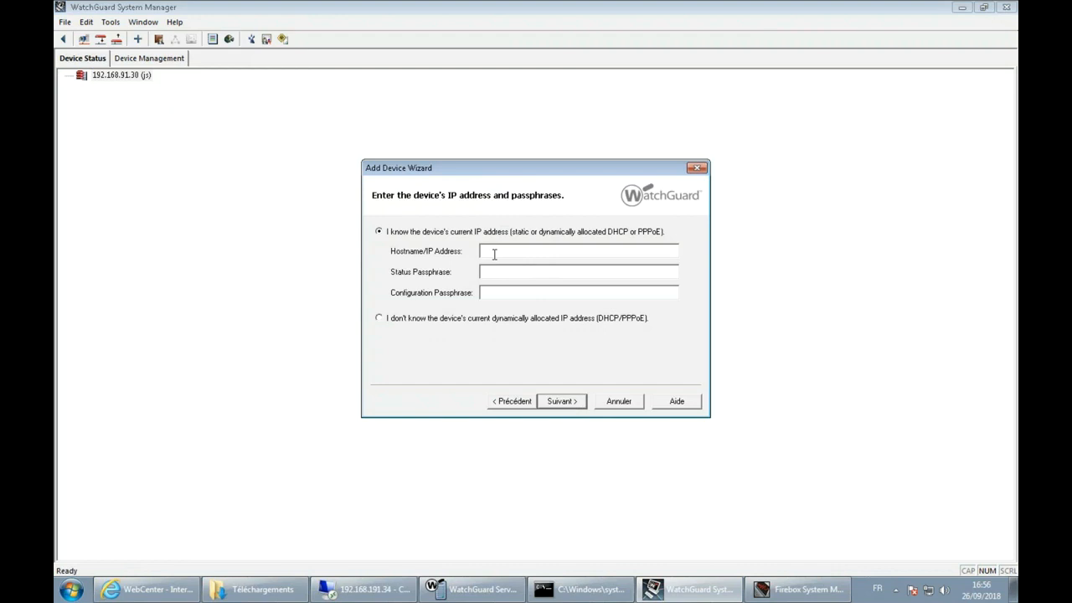
type("192.168.191.34")
left_click(535, 273)
key("ctrl+v")
left_click(532, 292)
key("ctrl+v")
left_click(568, 406)
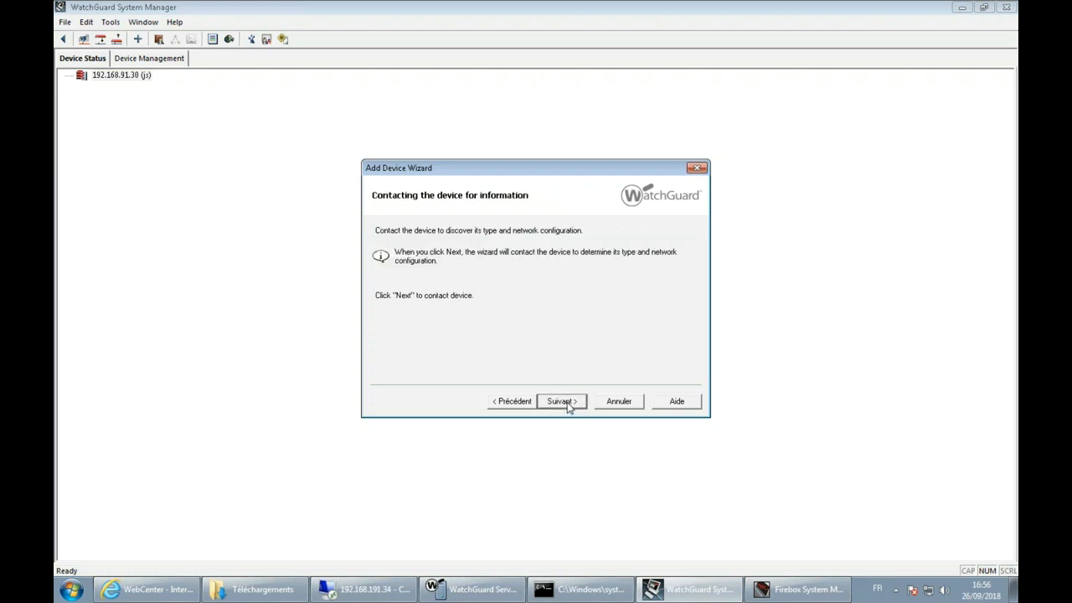
Contact the device, name it T70-CC96, and complete its setup with an auto-generated shared key for tunnel authentication.
left_click(568, 406)
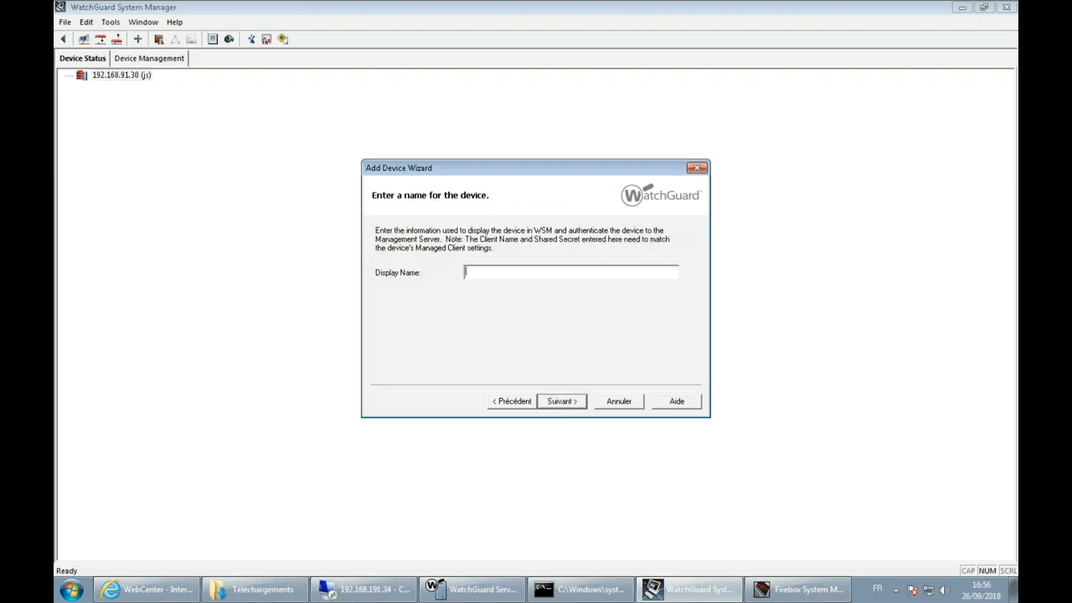
type("T70-CC96")
left_click(562, 403)
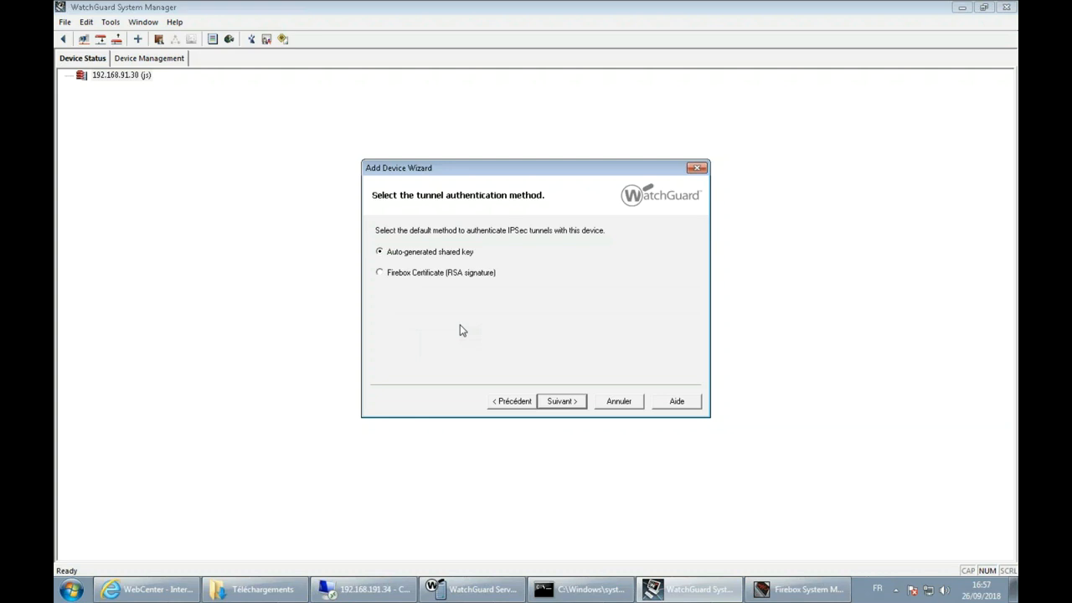
left_click(433, 253)
left_click(566, 402)
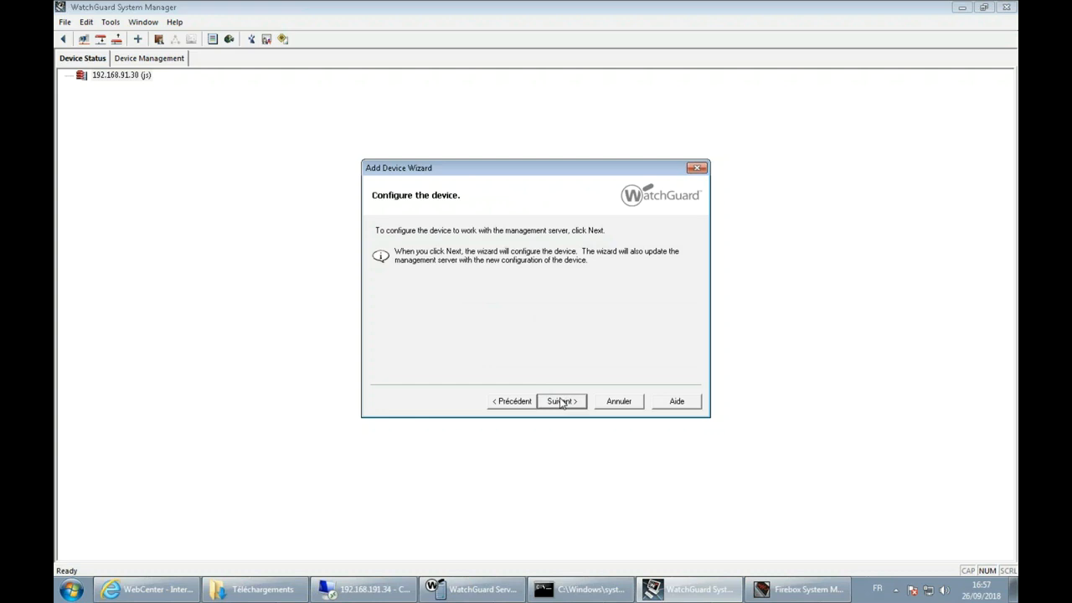
left_click(561, 402)
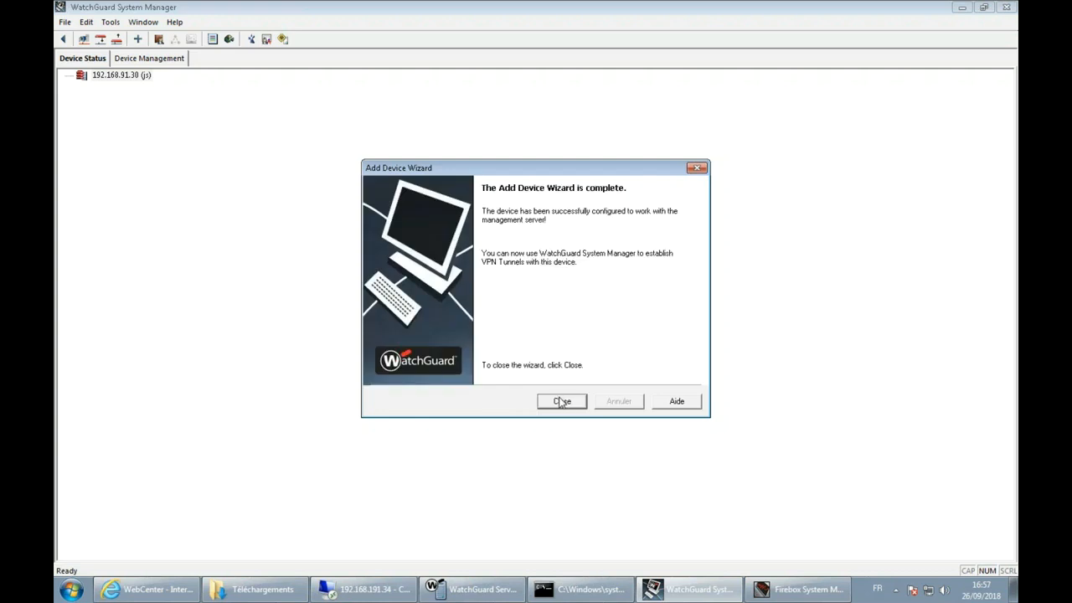
left_click(562, 402)
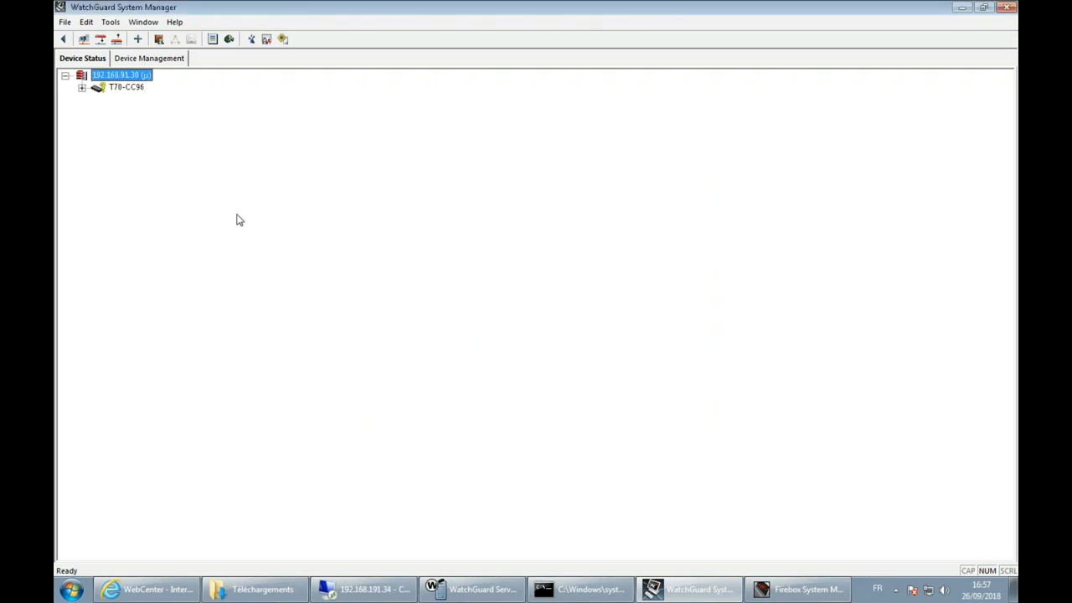
Expand T70-CC96 in the device status tree and refresh its status.
left_click(108, 88)
left_click(82, 88)
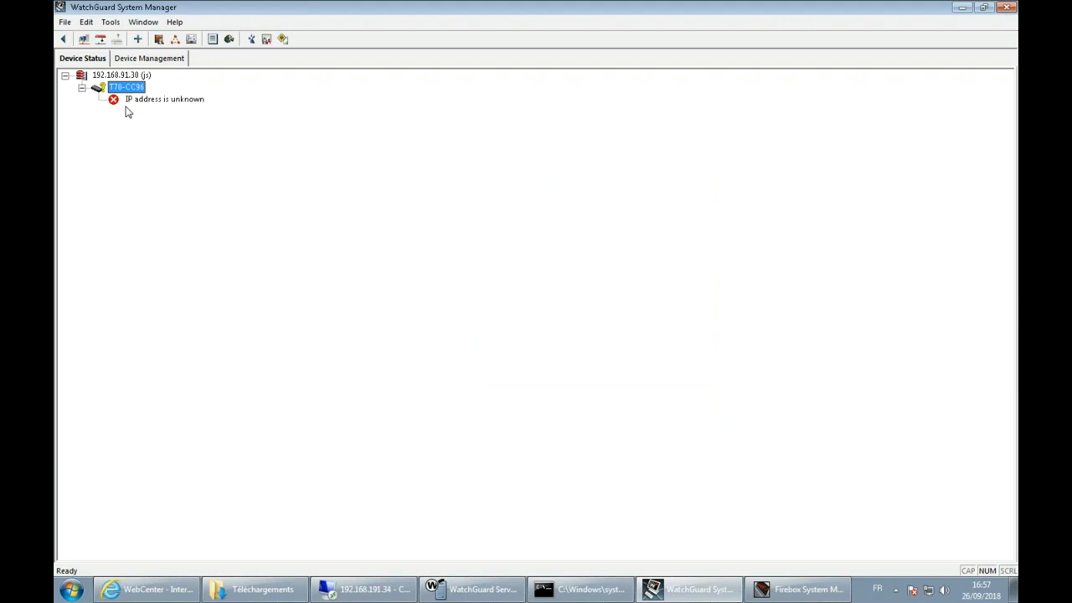
right_click(118, 86)
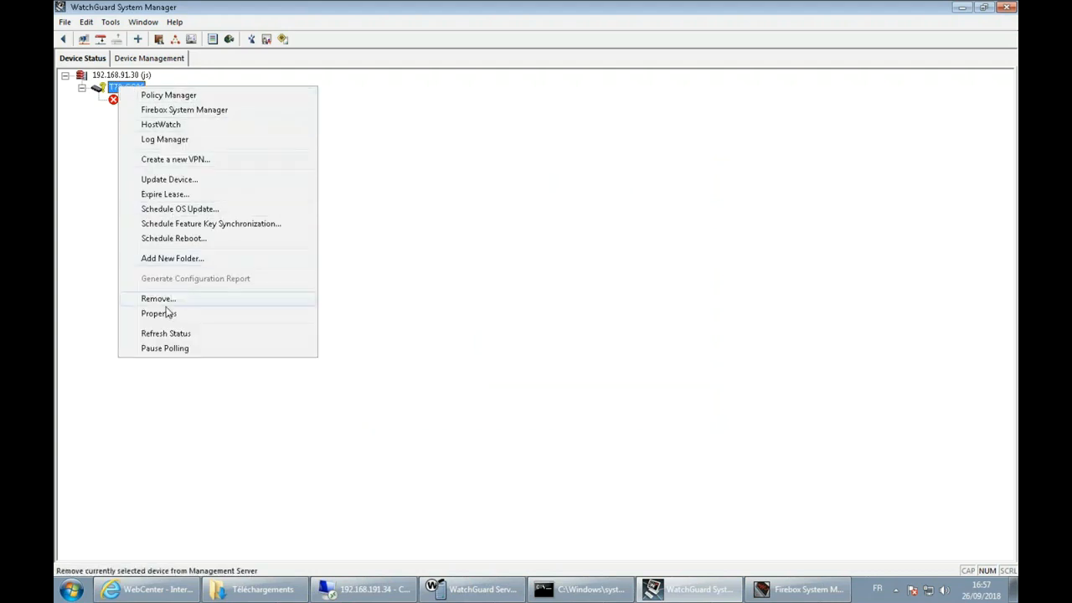
left_click(176, 336)
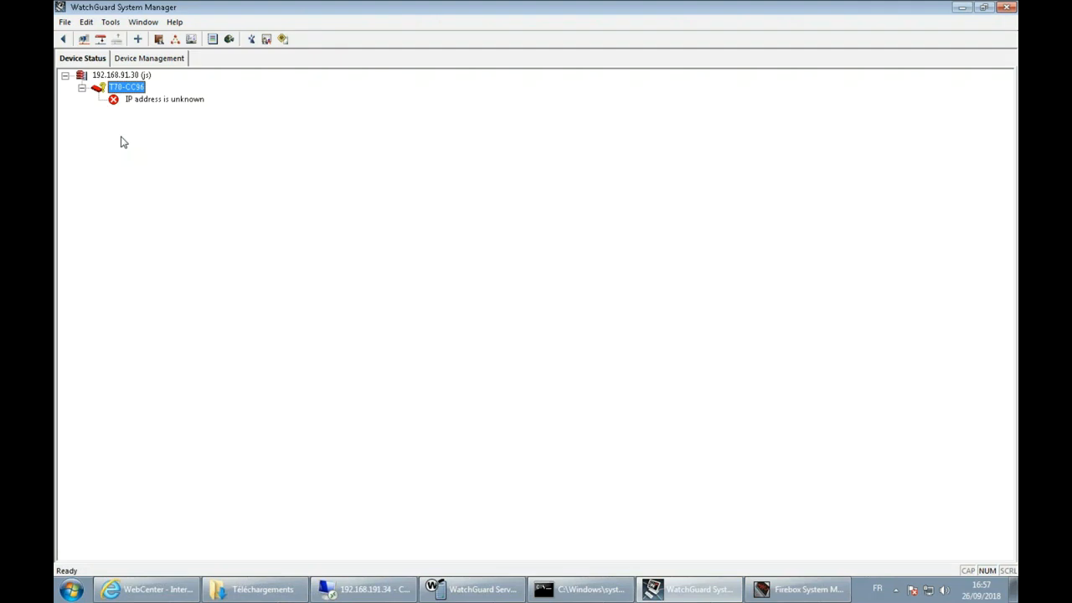
Start adding a second device from the managed devices list, entering IP address 192.168.91.254 and its status and configuration passphrases.
left_click(144, 60)
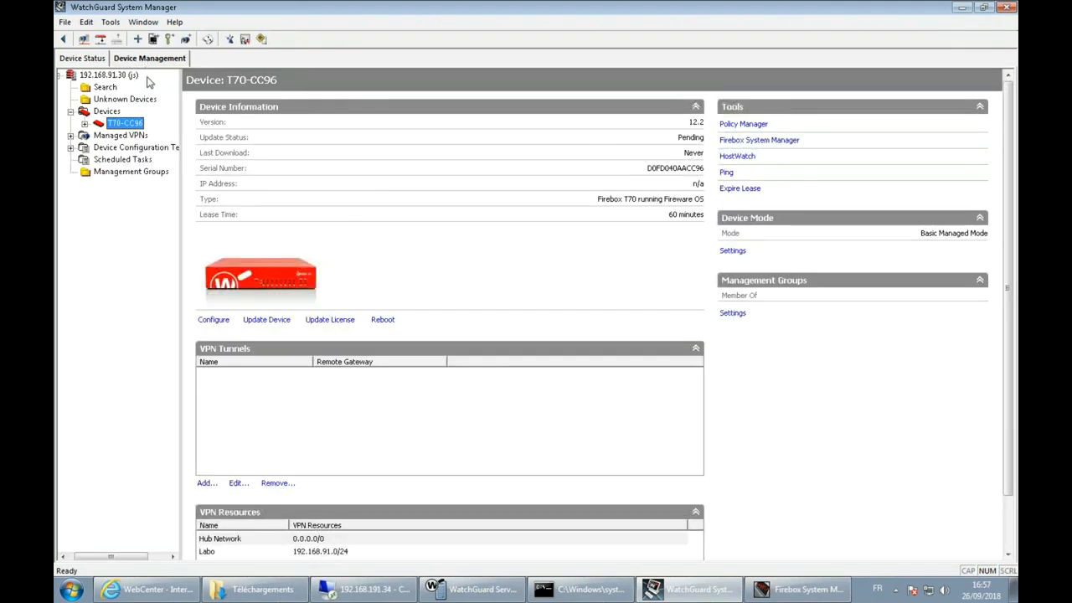
left_click(107, 111)
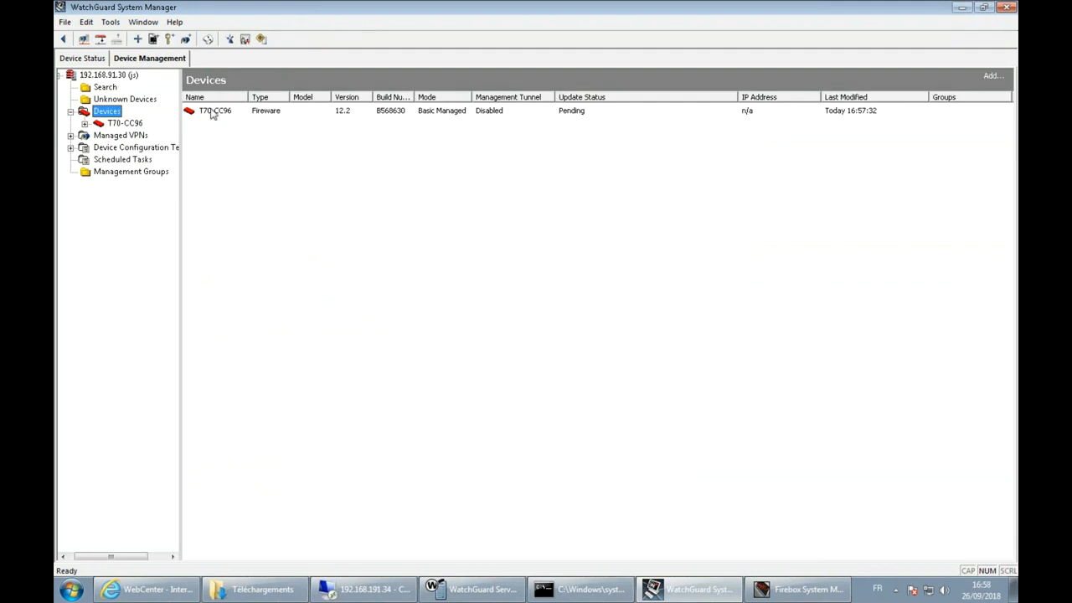
right_click(111, 112)
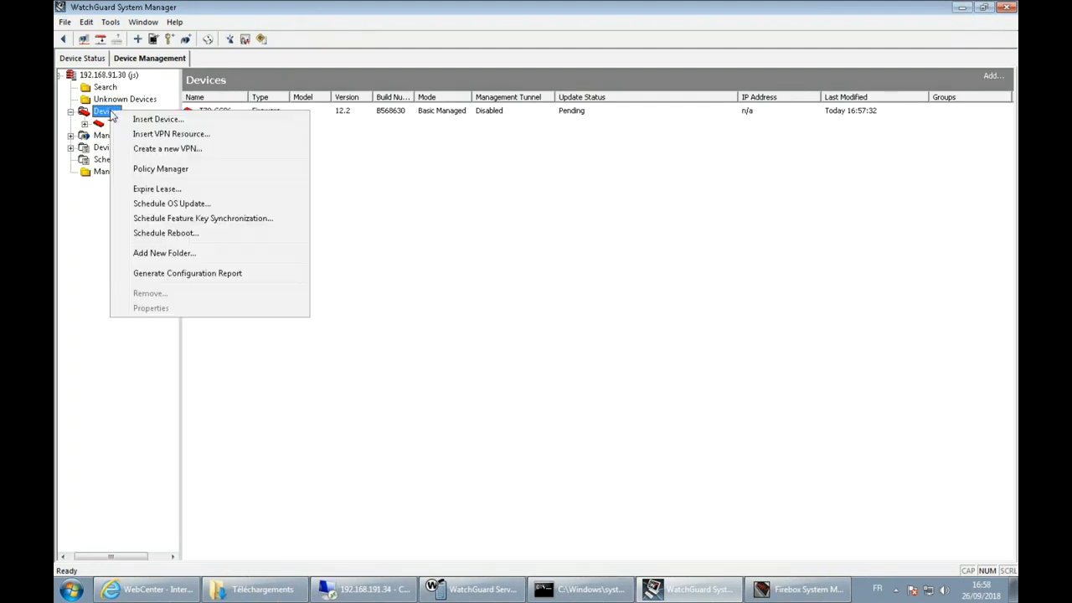
left_click(153, 122)
left_click(577, 401)
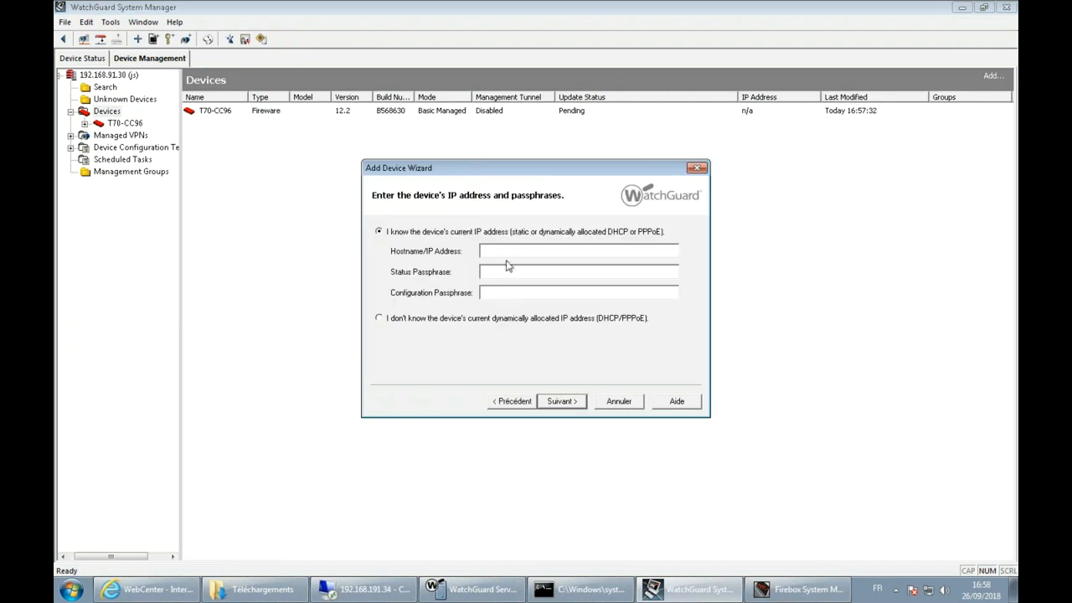
type("192.168.91.254")
key("ctrl+v")
key("Tab")
key("ctrl+v")
left_click(563, 402)
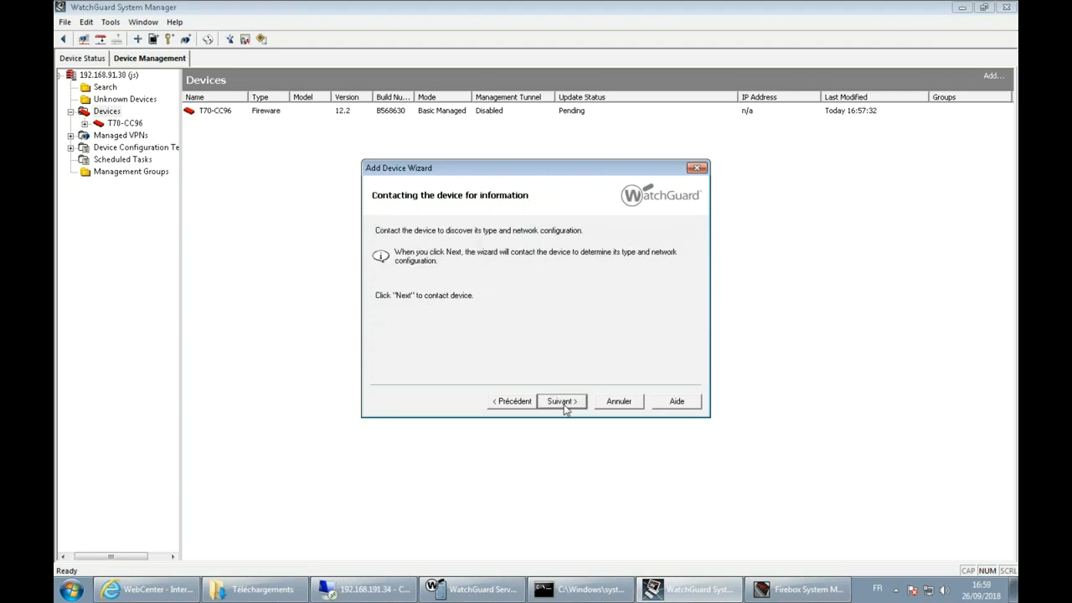
Contact the second device, name it T70-A430, and complete its setup with Firebox Certificate (RSA signature) tunnel authentication.
left_click(562, 402)
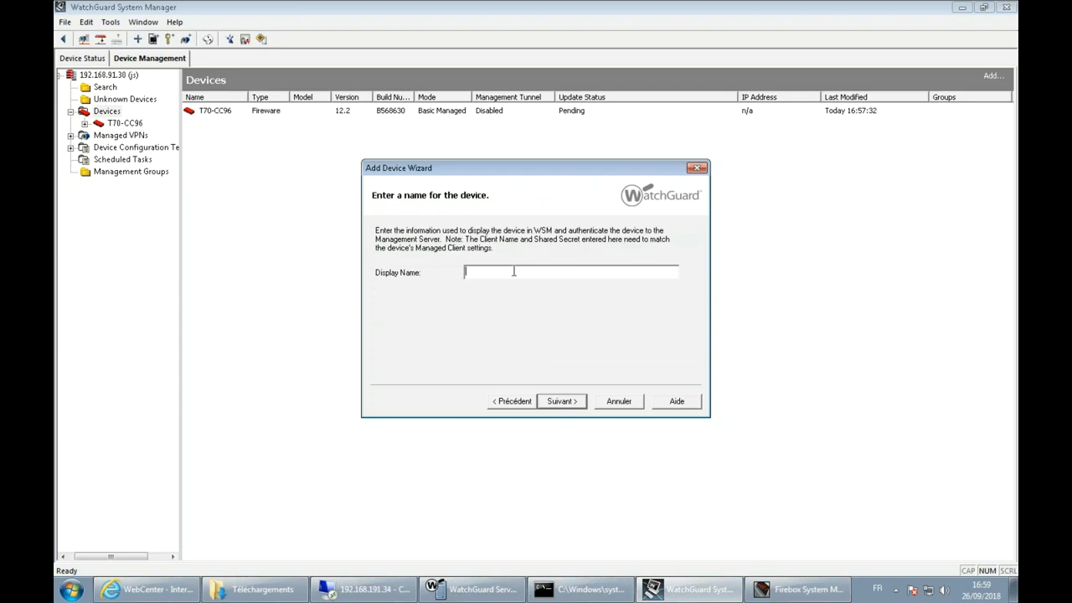
type("T70-A430")
left_click(563, 402)
left_click(457, 272)
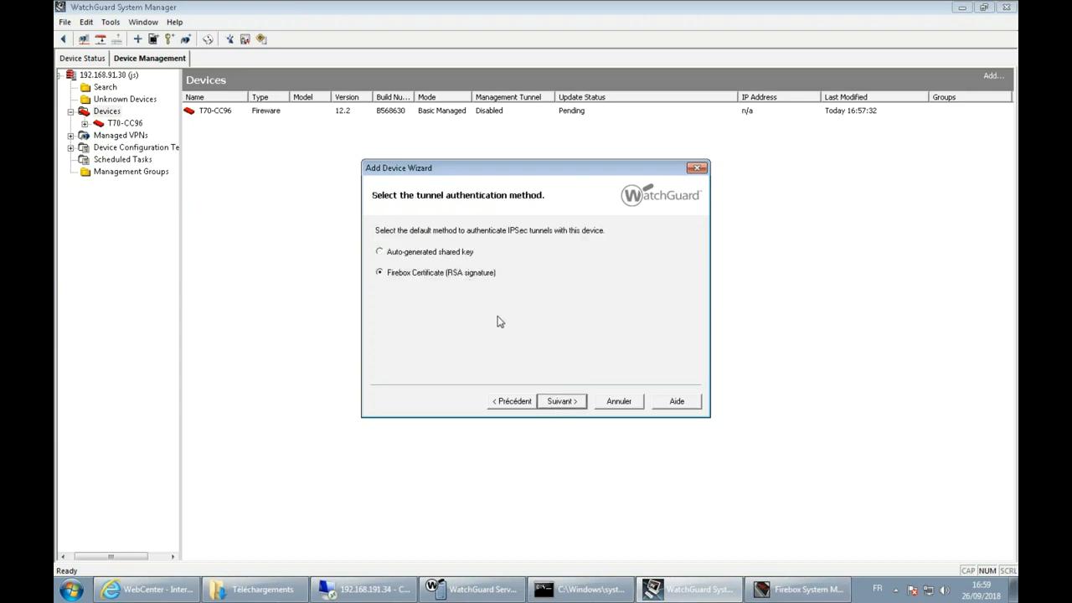
left_click(566, 403)
left_click(566, 404)
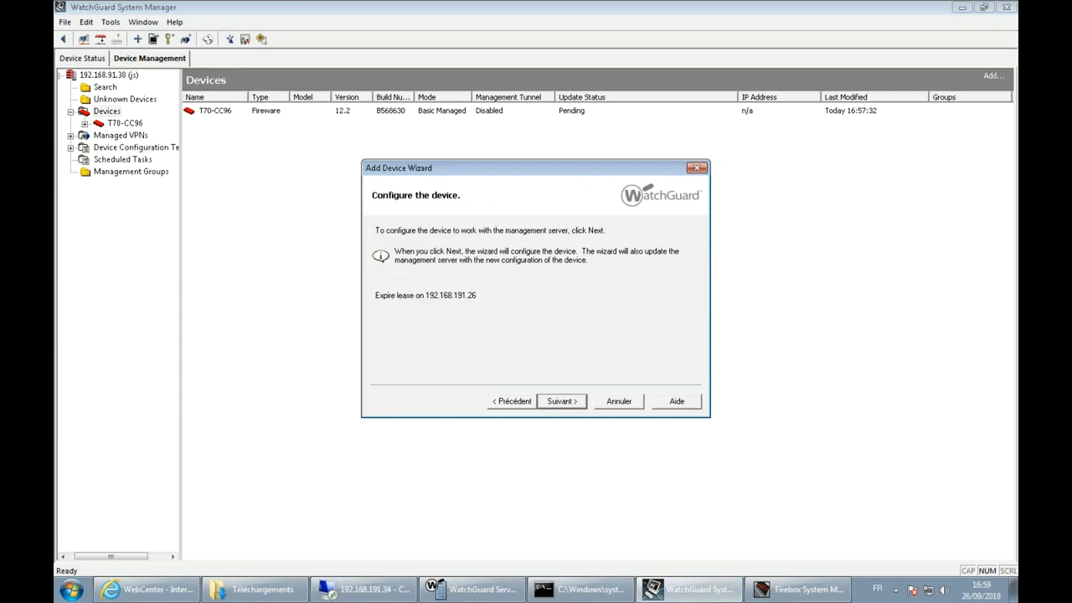
left_click(562, 401)
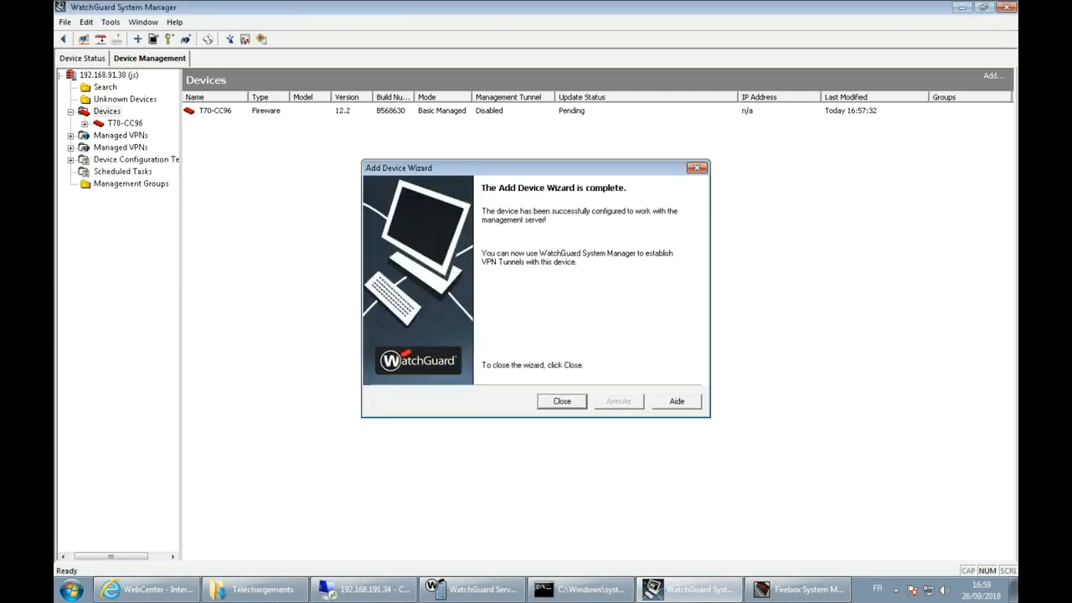
left_click(561, 402)
Return to the device status view and open T70-A430's configuration in a maximized Policy Manager window.
left_click(94, 58)
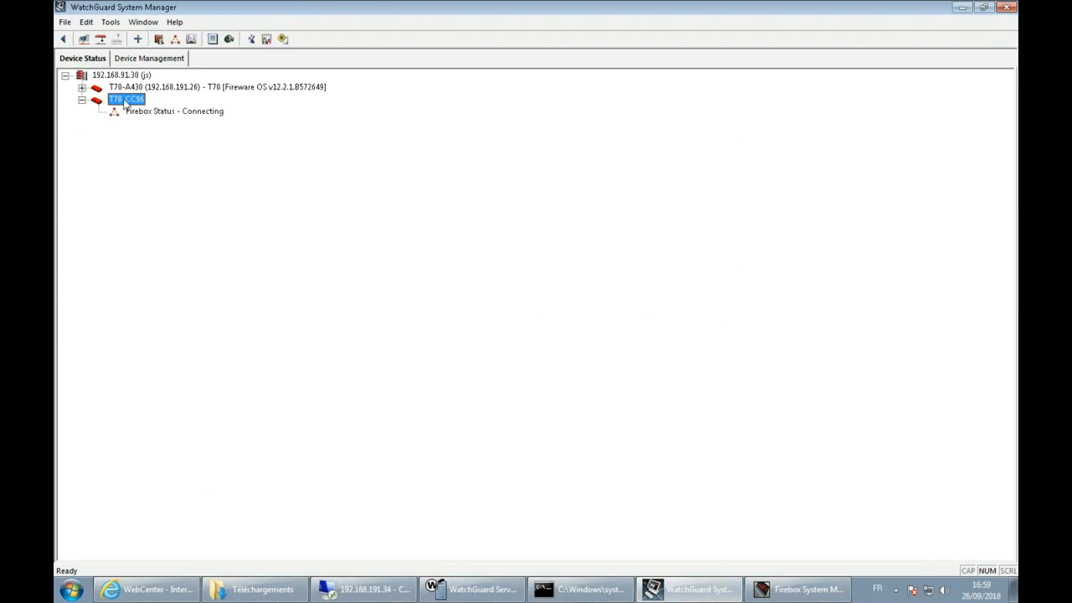
right_click(123, 100)
left_click(280, 453)
right_click(169, 87)
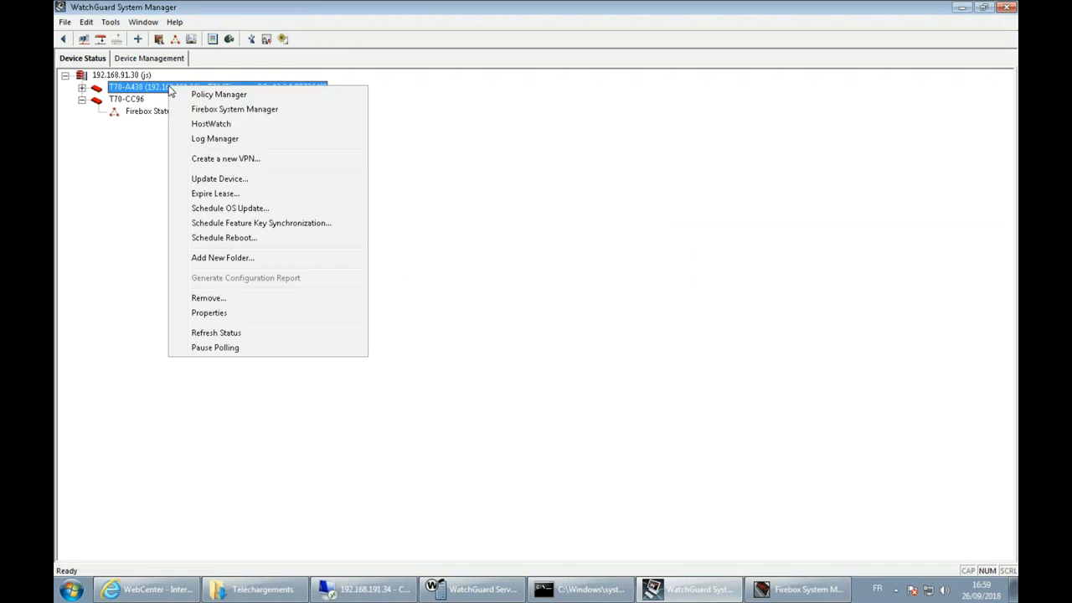
left_click(236, 95)
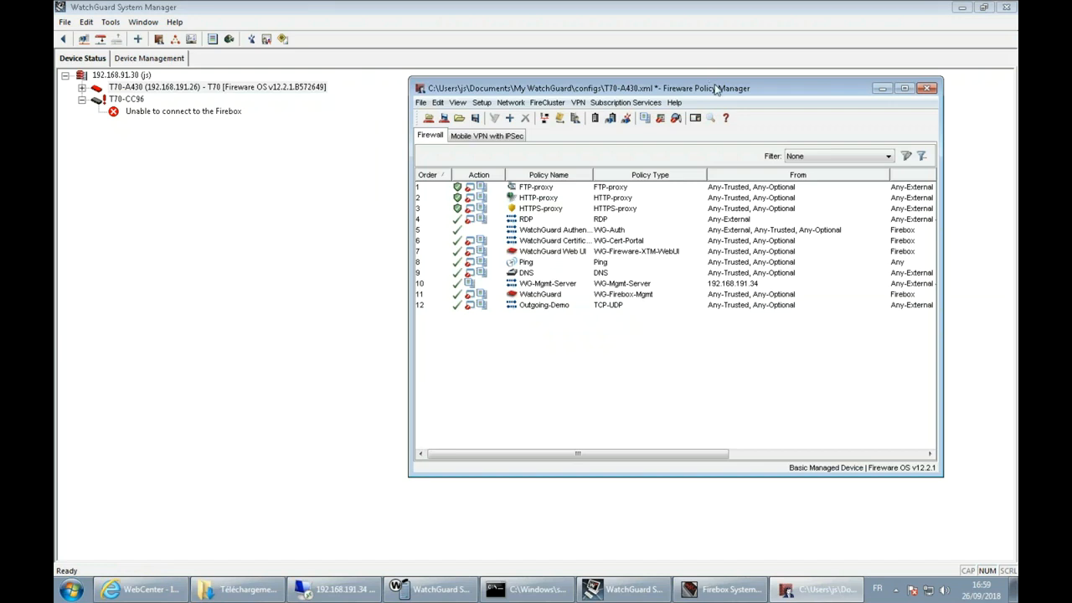
double_click(724, 88)
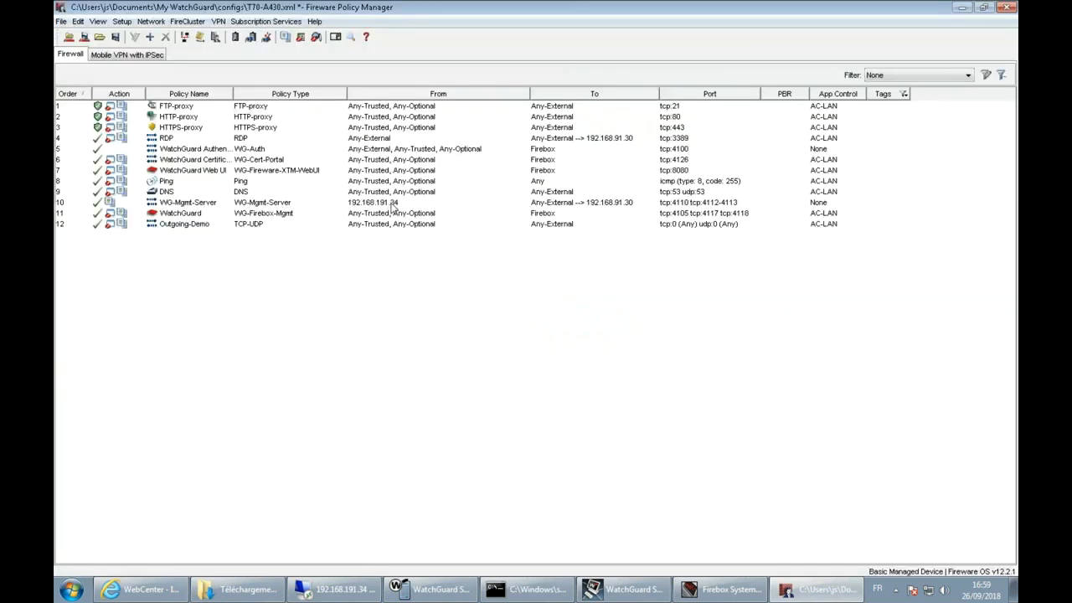
Examine the source and destination of the WG-Mgmt-Server policy, and return to WatchGuard System Manager.
left_click(538, 202)
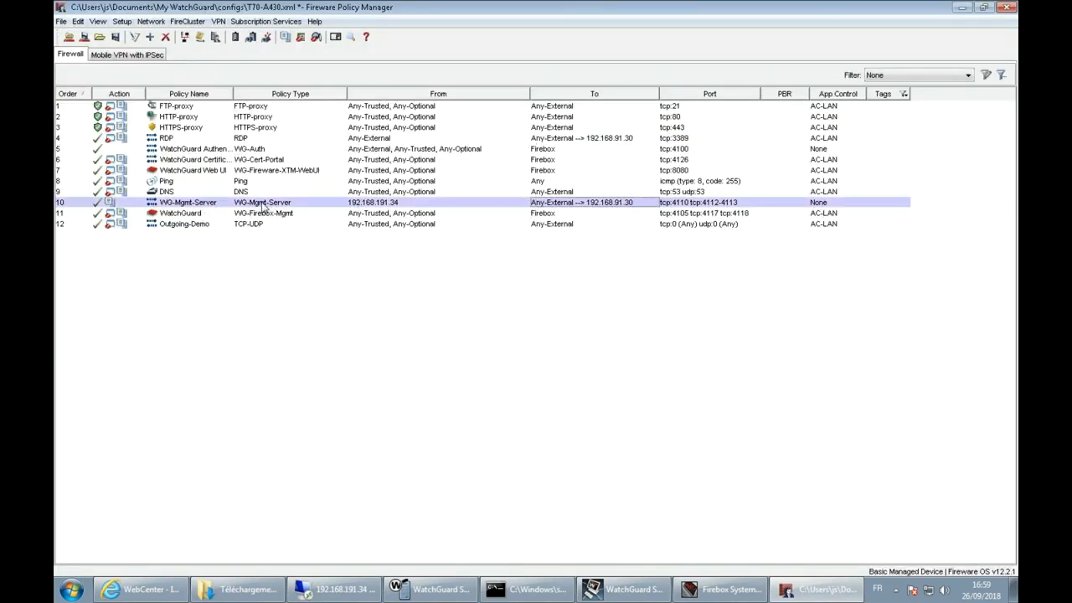
left_click(187, 214)
left_click(167, 206)
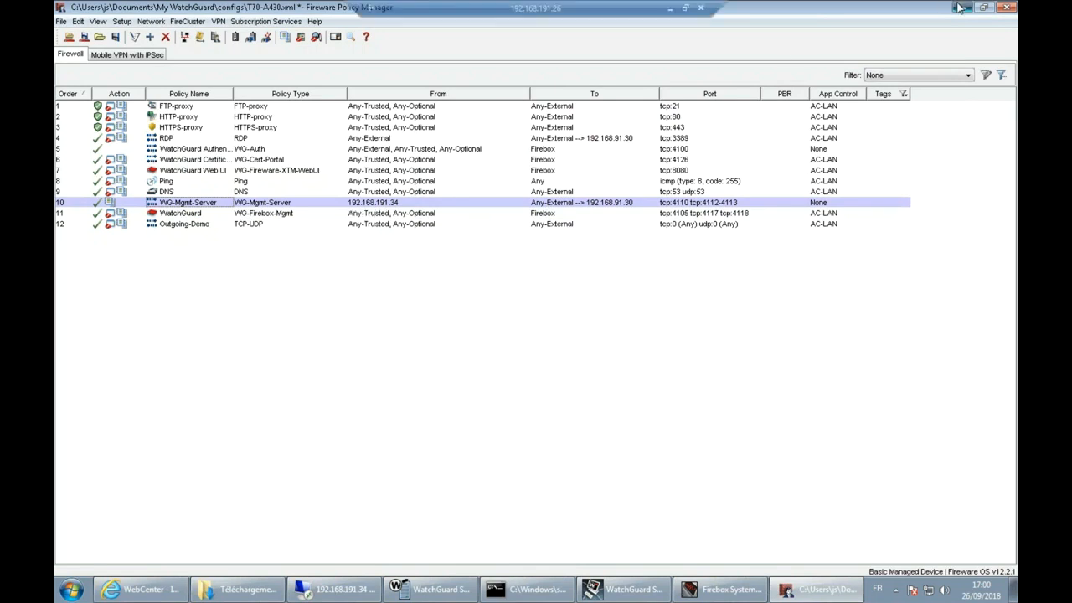
left_click(961, 7)
Edit the hostname/IP address in T70-CC96's device properties and accept the changes that require a new Firebox IPSec certificate.
left_click(118, 97)
right_click(118, 97)
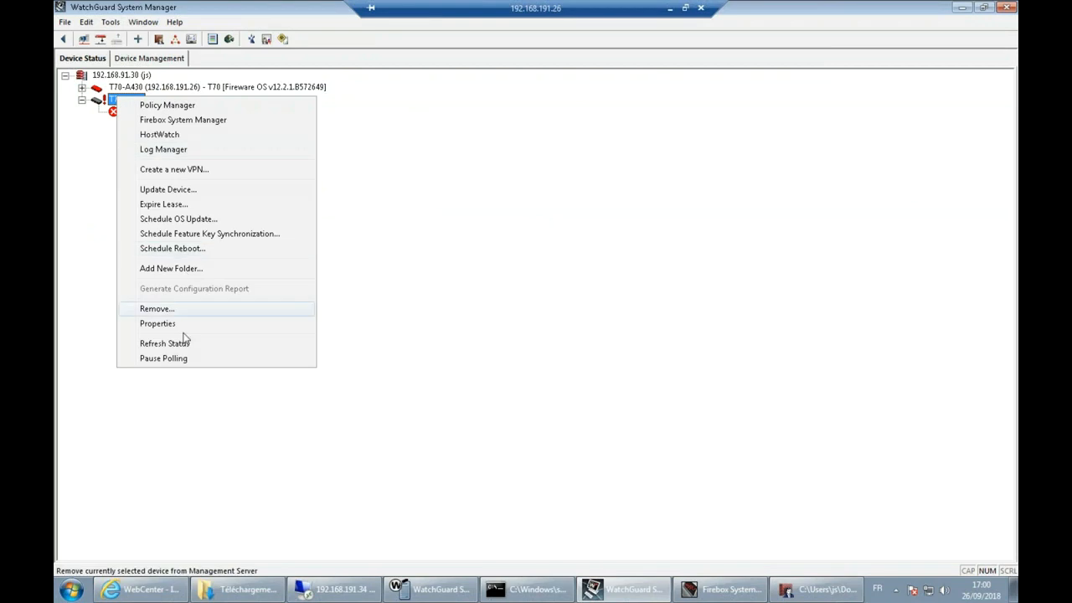
left_click(158, 323)
double_click(552, 267)
left_click(558, 268)
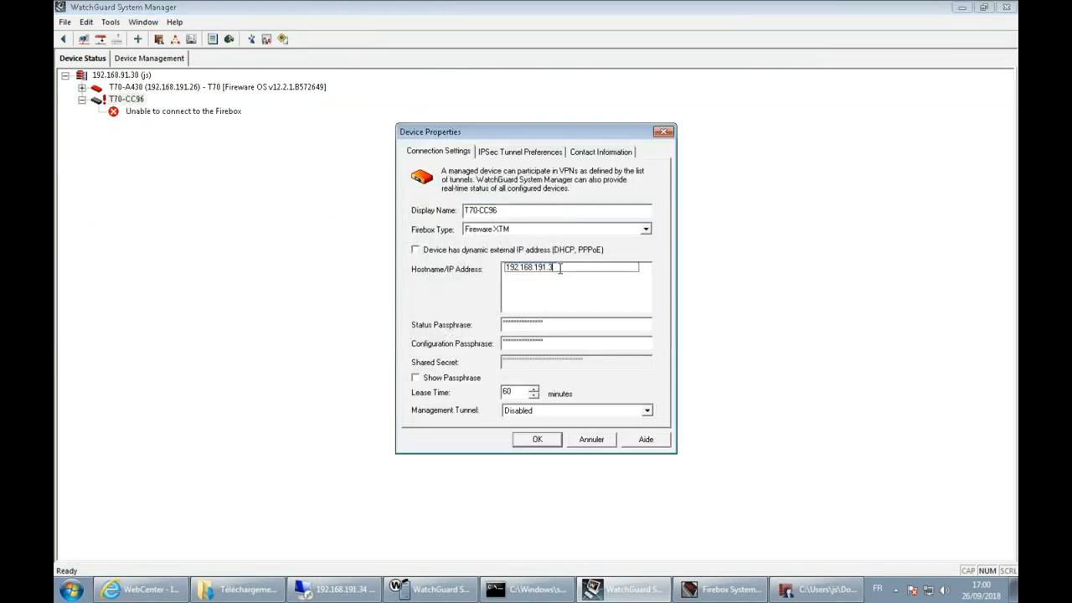
left_click(566, 295)
left_click(542, 443)
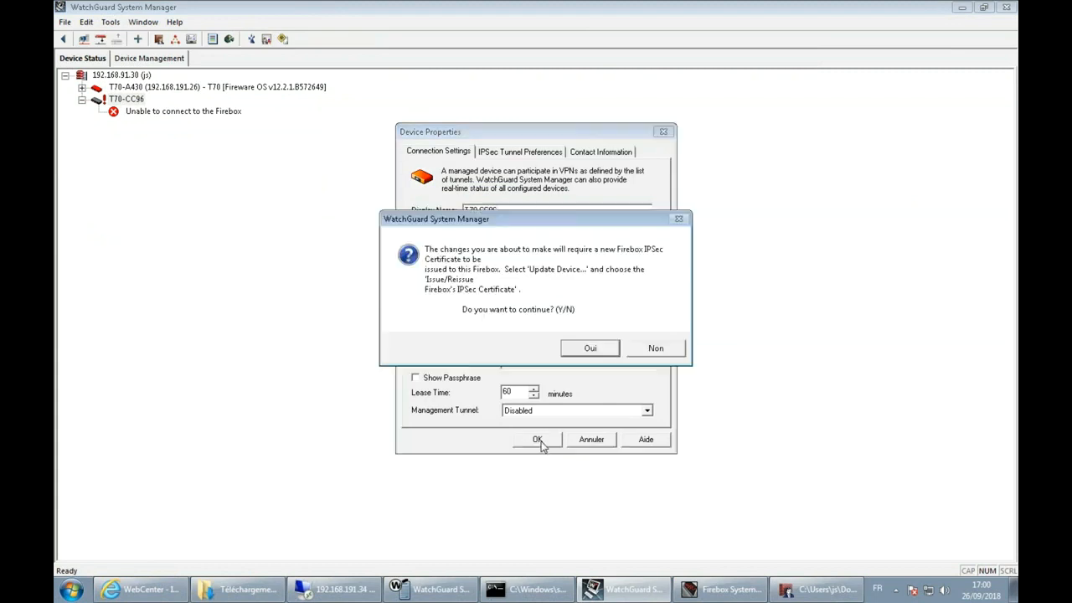
left_click(586, 347)
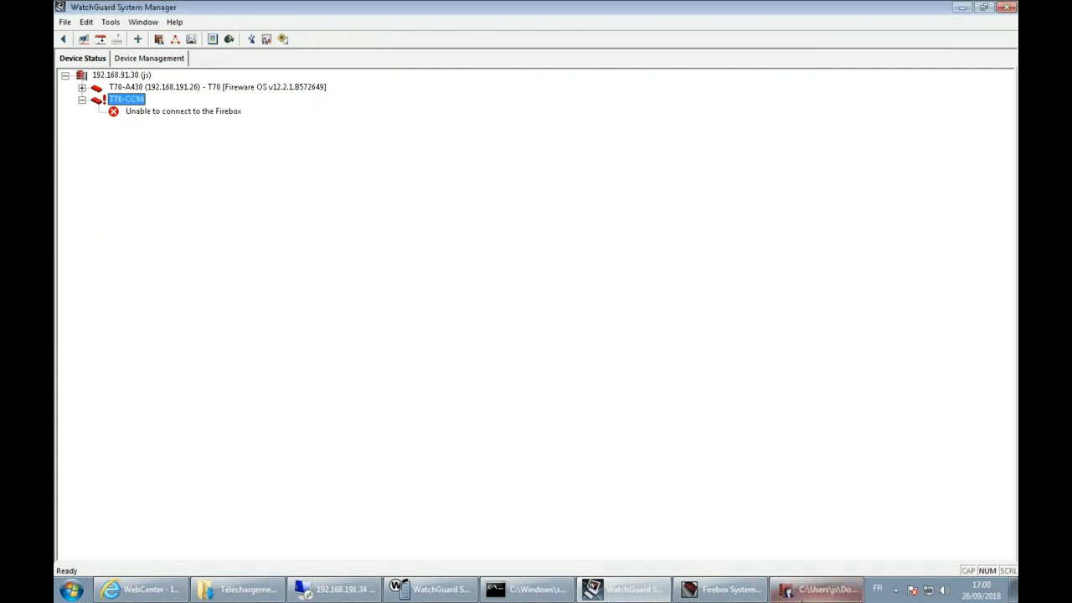
Recheck the WG-Mgmt-Server policy's destination in T70-A430's Policy Manager configuration and return to the device status tree.
left_click(805, 591)
left_click(586, 203)
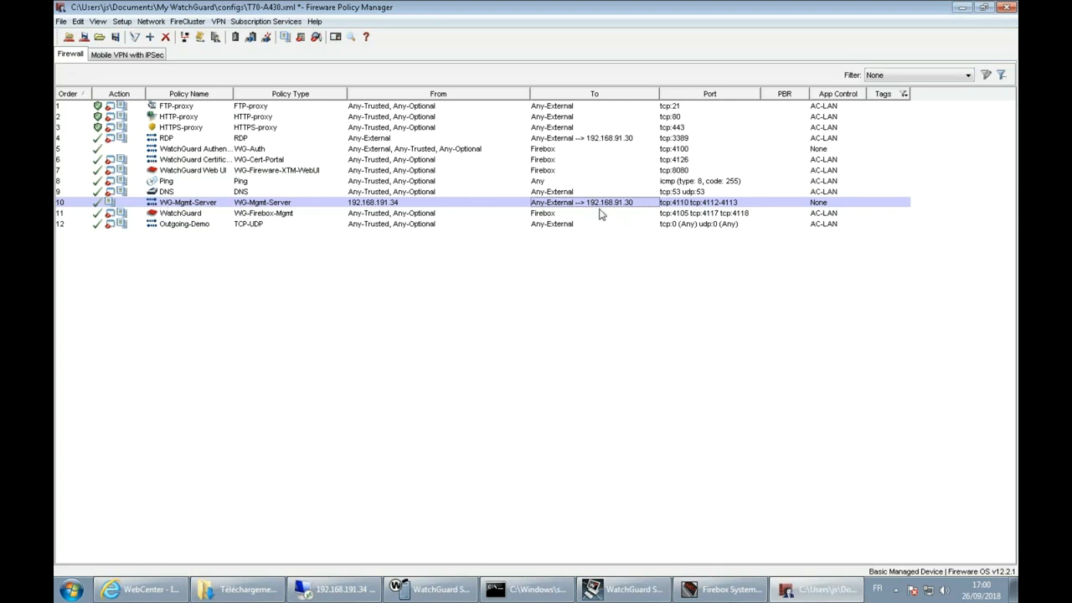
left_click(961, 8)
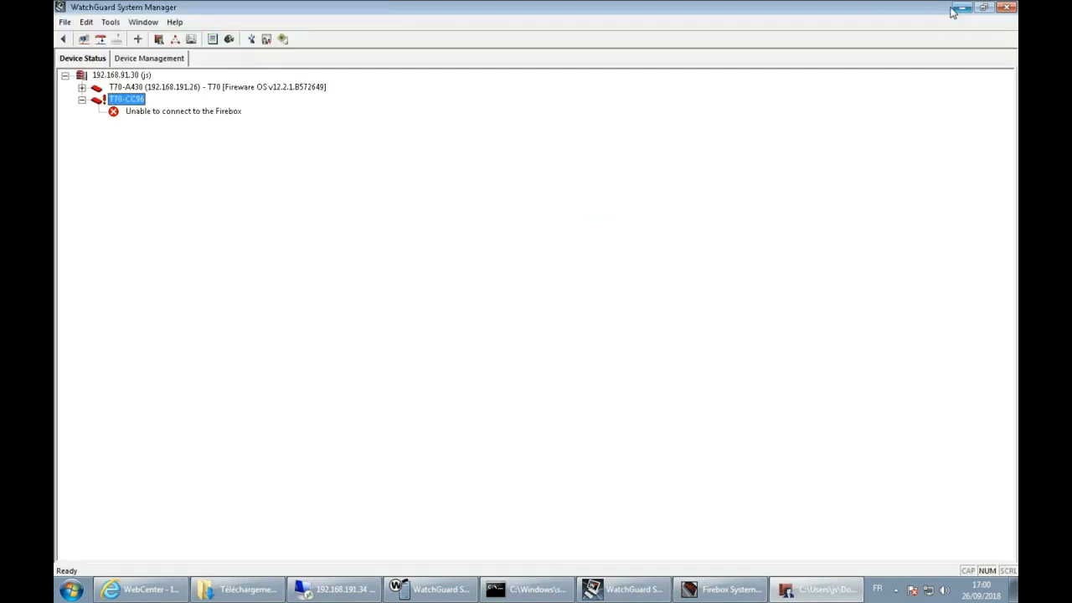
Refresh T70-CC96's status and expand its Firebox Status to list the interfaces.
right_click(132, 99)
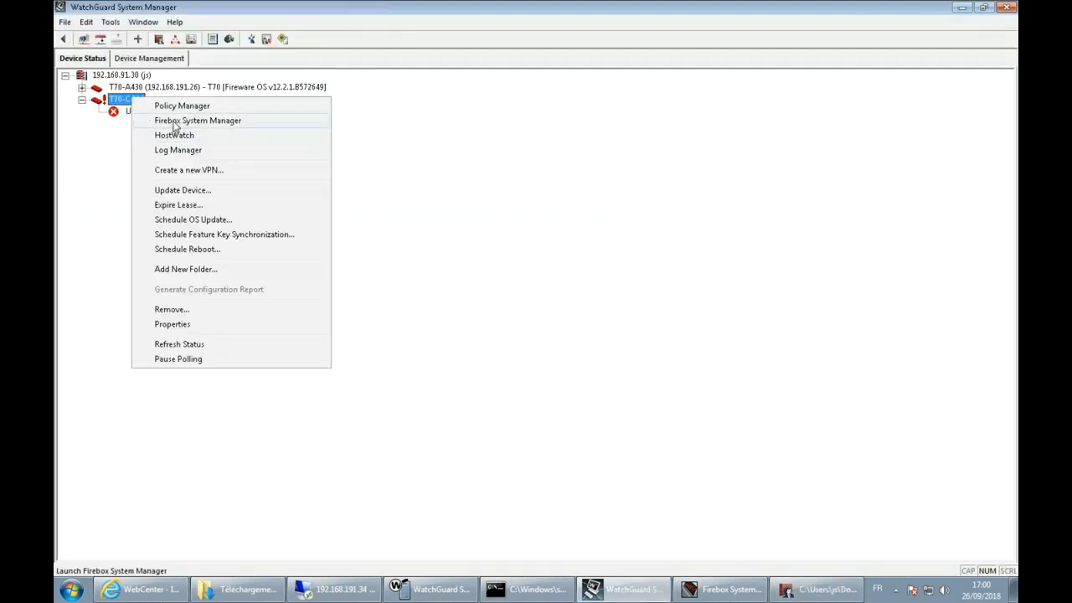
left_click(182, 344)
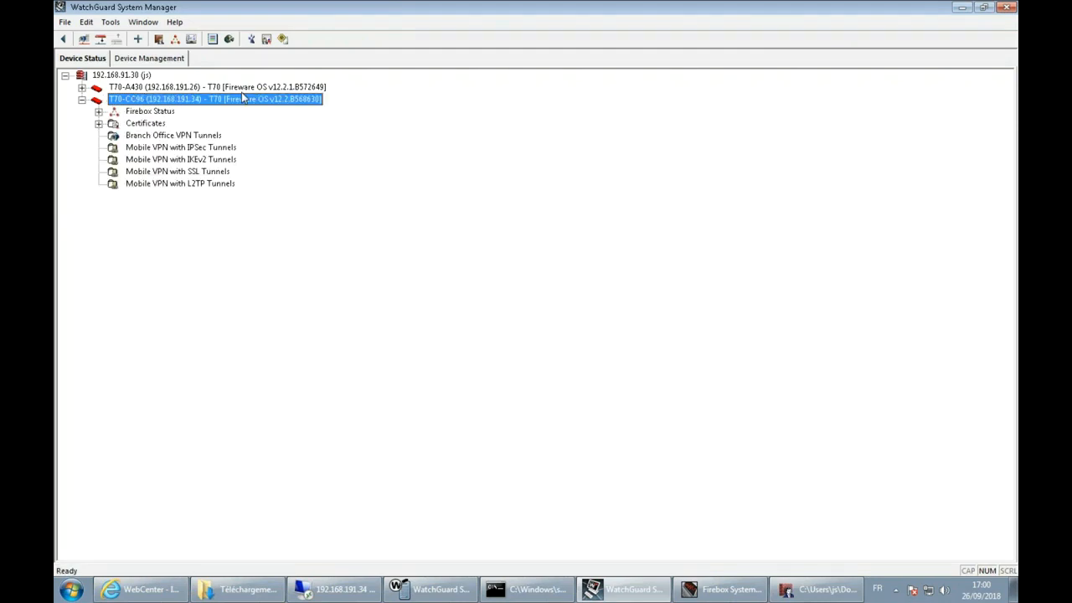
left_click(99, 112)
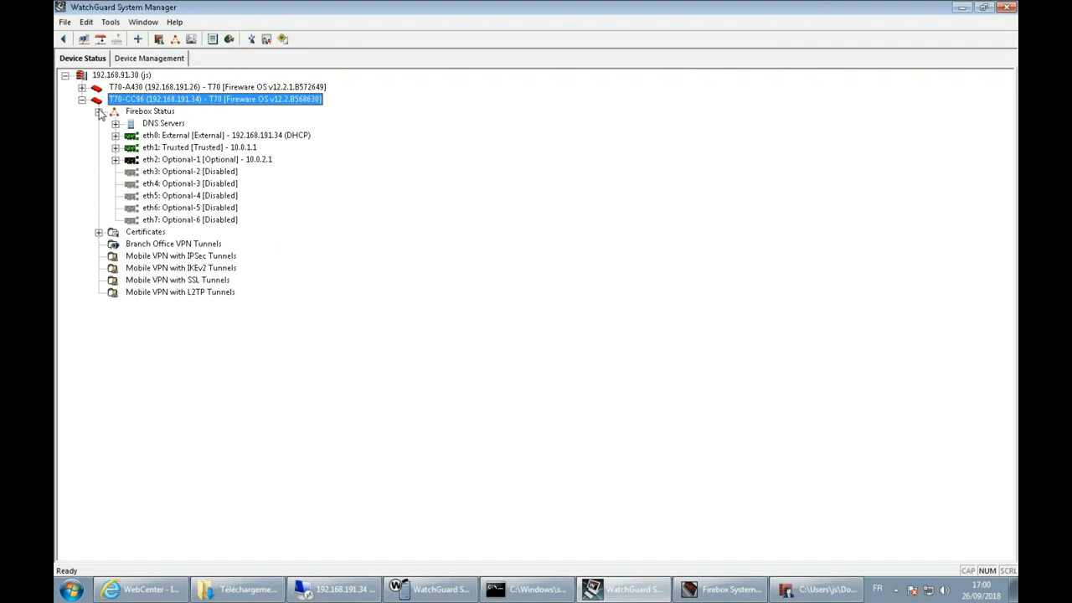
Open T70-CC96's configuration in Policy Manager and bring up the properties of its WatchGuard policy.
right_click(146, 98)
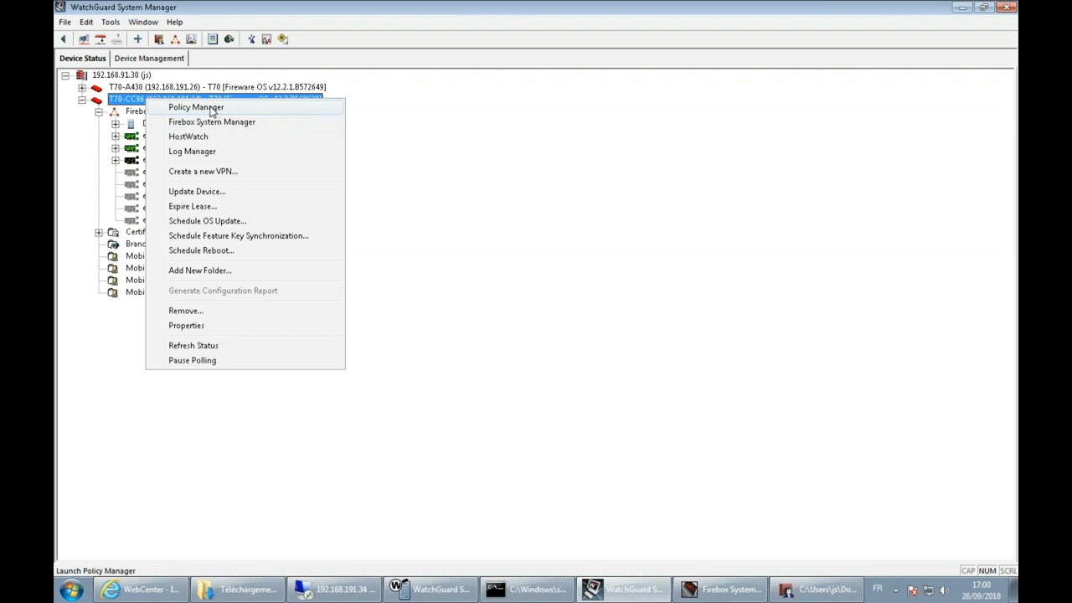
left_click(213, 112)
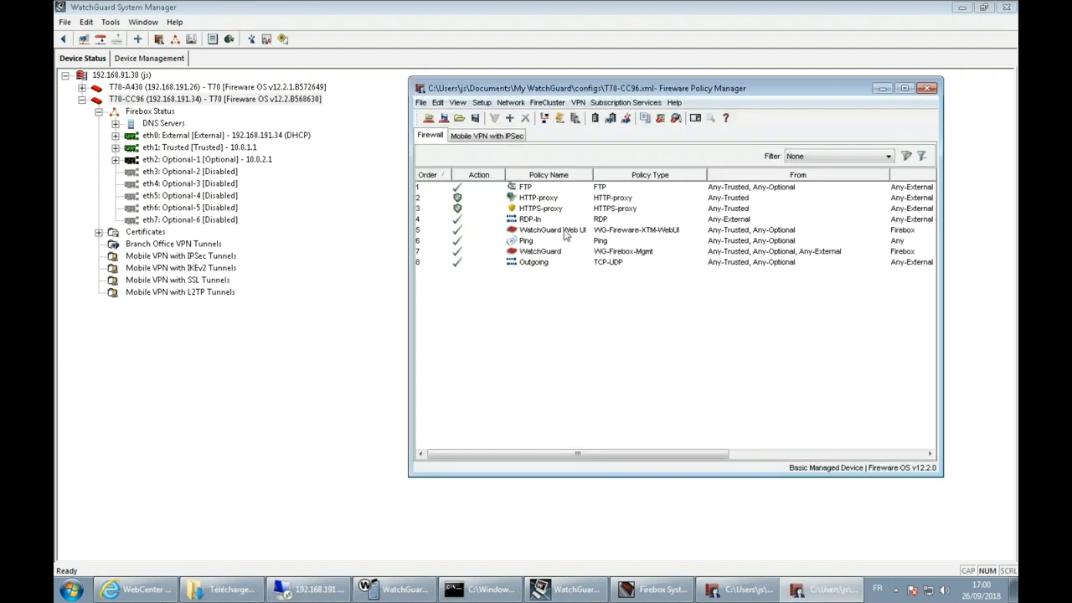
left_click(561, 254)
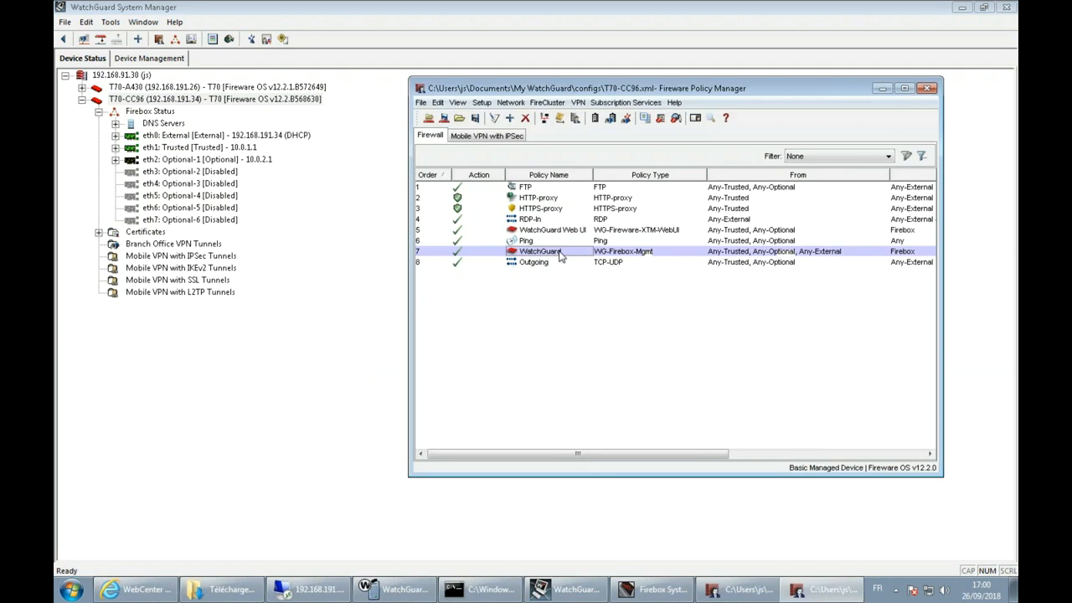
double_click(632, 257)
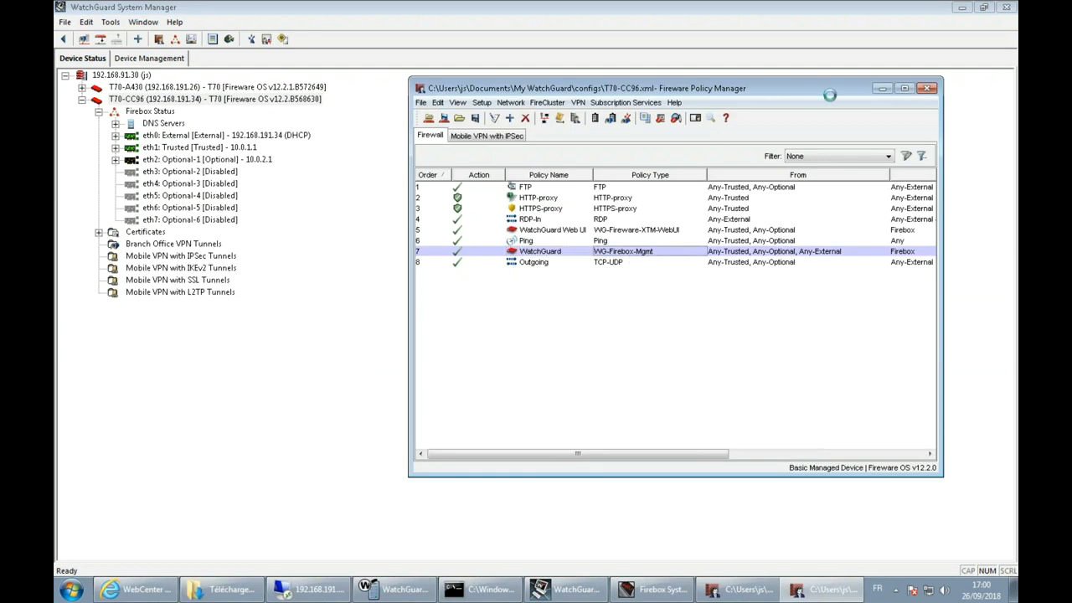
Replace Any-External with the IPv4 host 192.168.191.26 in the WatchGuard policy's sources, accept the policy, and close T70-CC96's configuration.
left_click(561, 193)
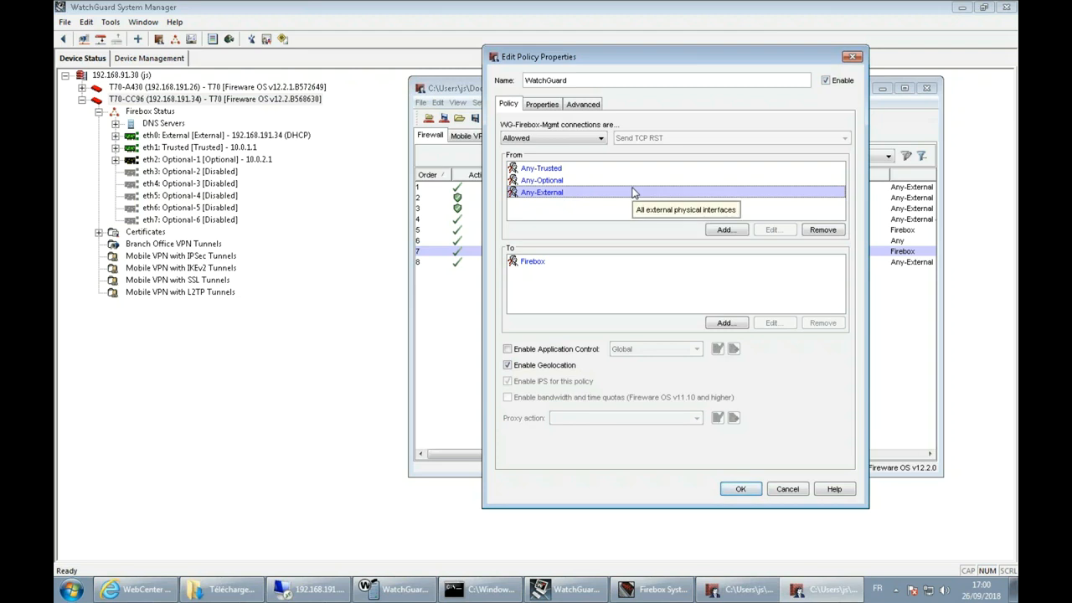
left_click(825, 234)
left_click(725, 232)
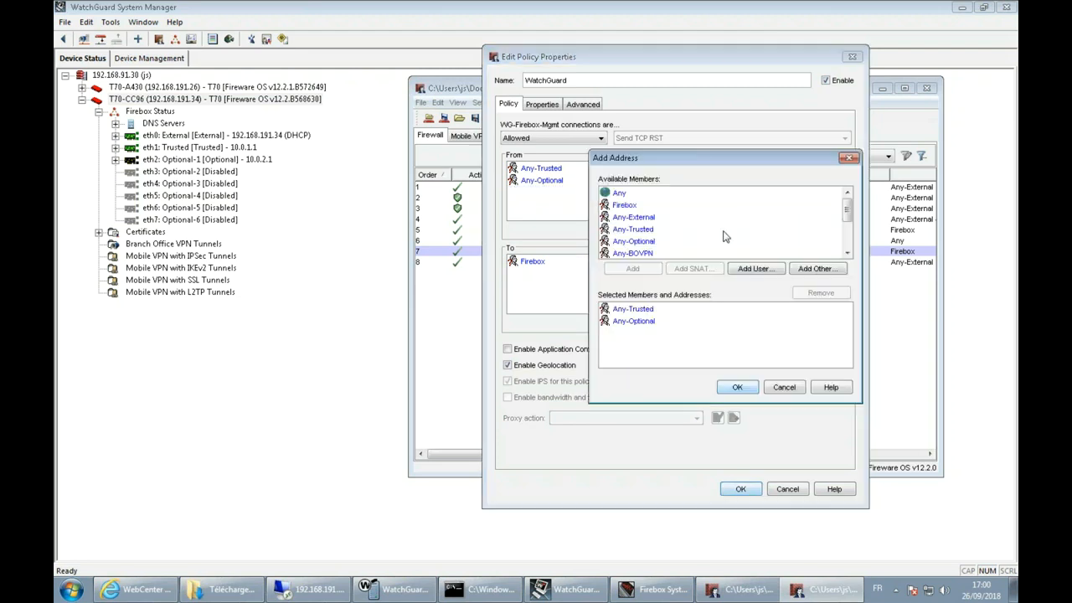
left_click(827, 271)
left_click(636, 182)
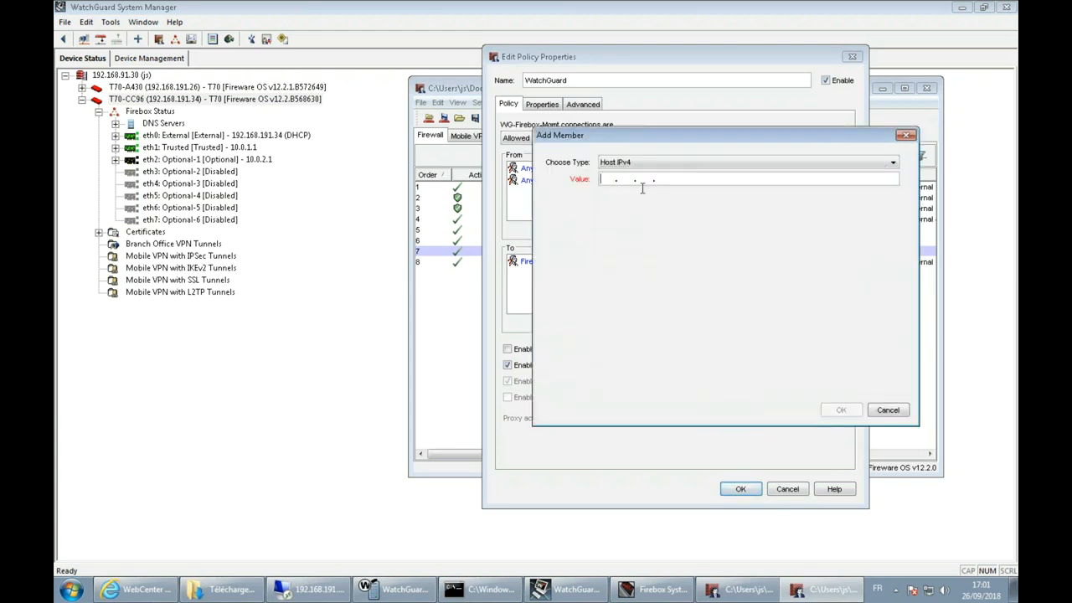
type("192.168.191.26")
left_click(841, 409)
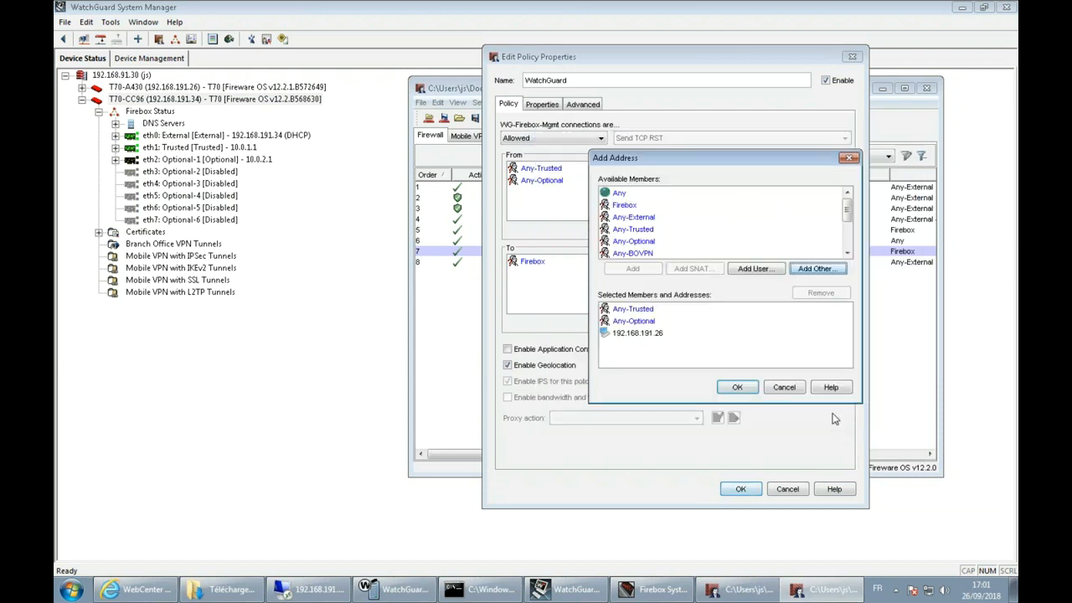
left_click(738, 389)
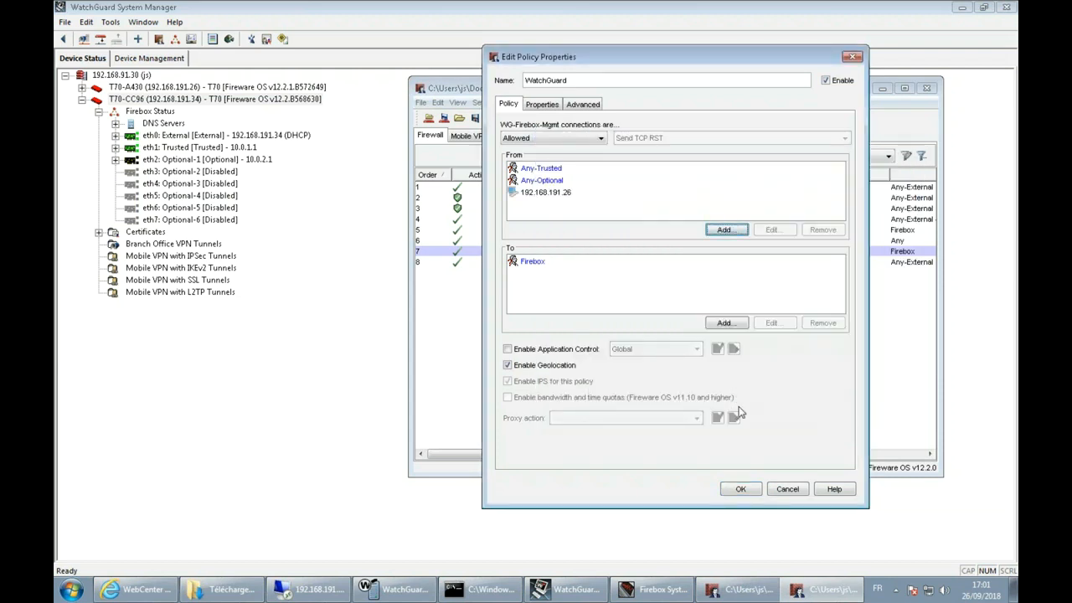
left_click(578, 194)
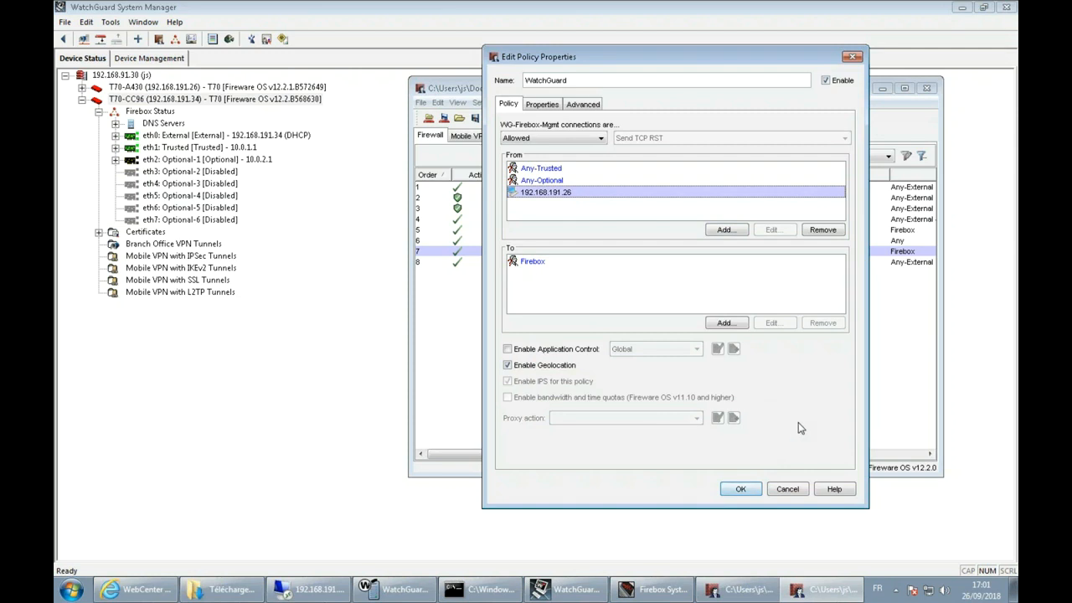
left_click(740, 489)
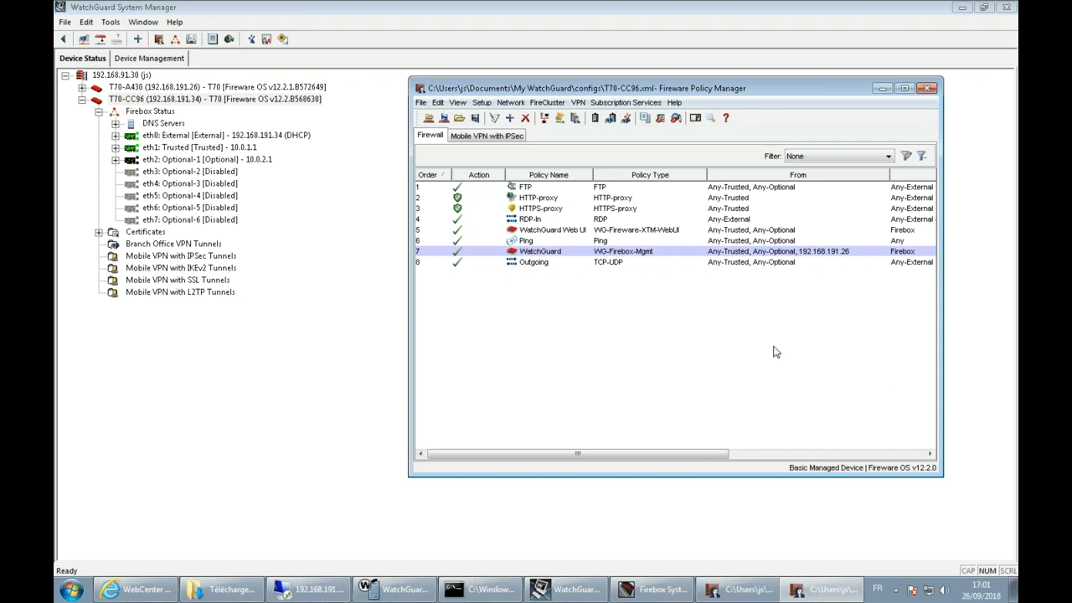
left_click(883, 90)
left_click(926, 88)
Remove T70-CC96 from the Management Server and confirm the device removal.
right_click(182, 99)
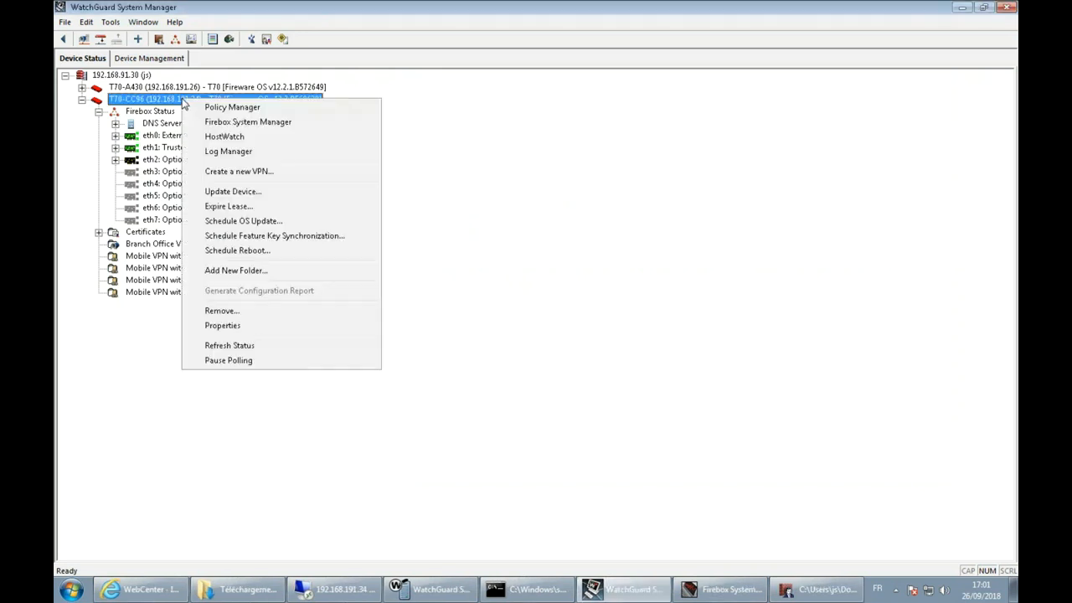
left_click(221, 311)
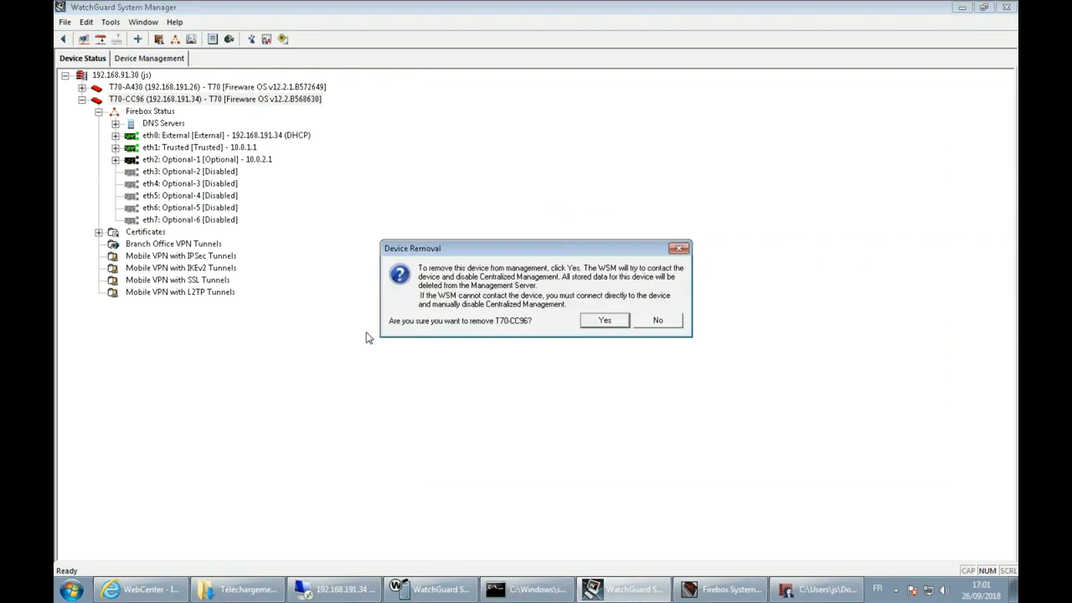
left_click(605, 320)
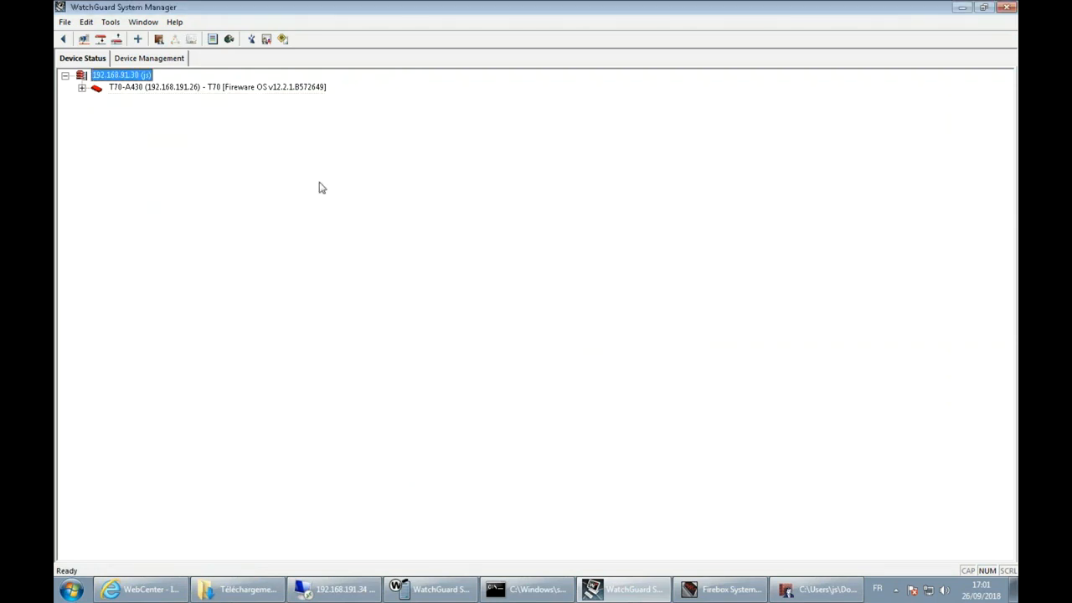
Open T70-A430's device management page and examine its VPN tunnels and VPN resources.
left_click(163, 88)
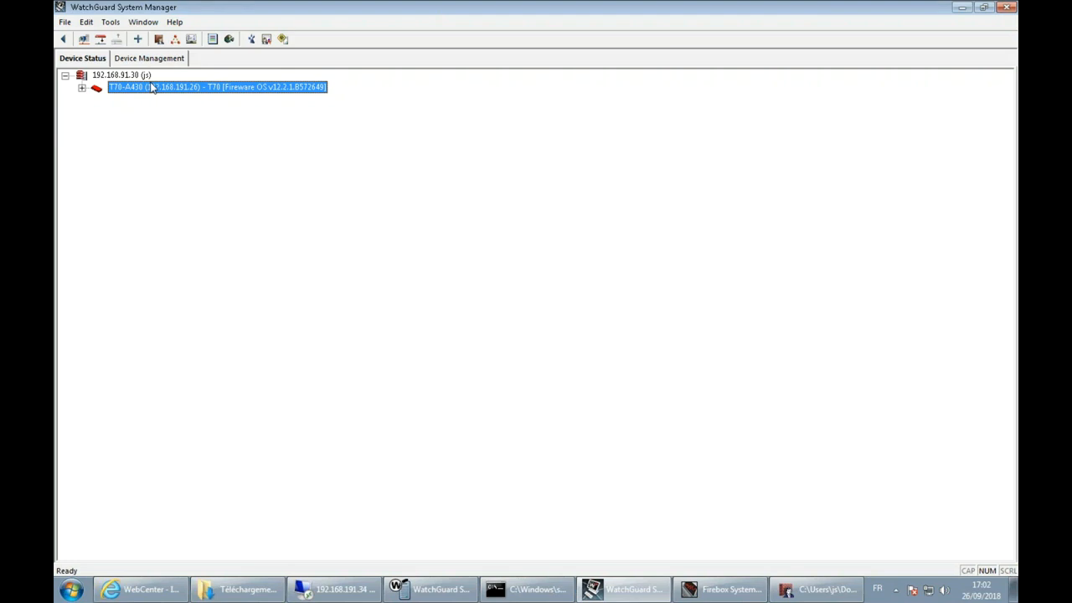
left_click(124, 76)
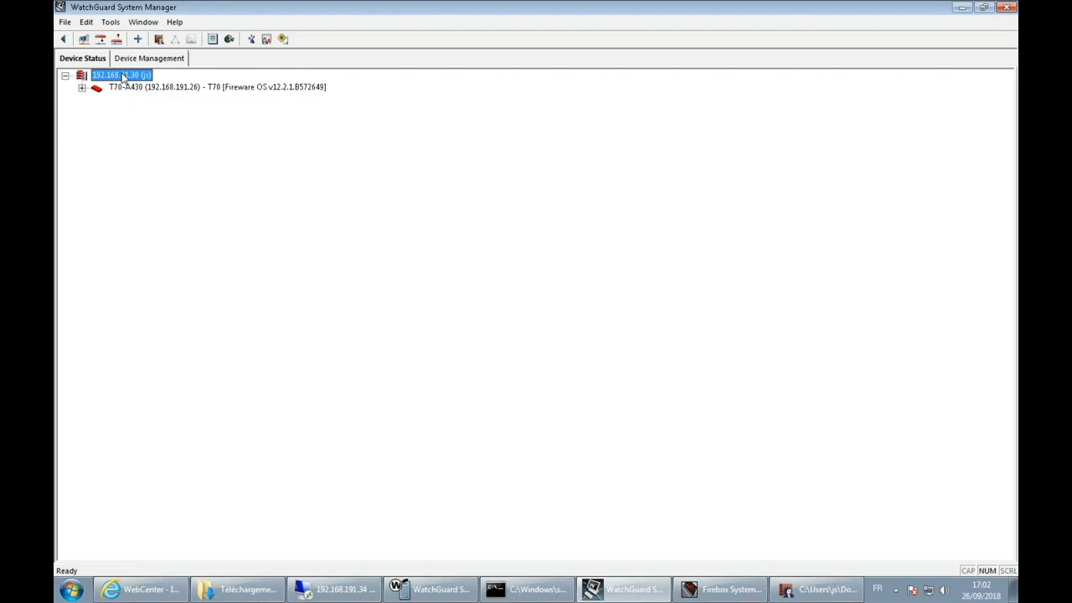
right_click(121, 75)
left_click(126, 61)
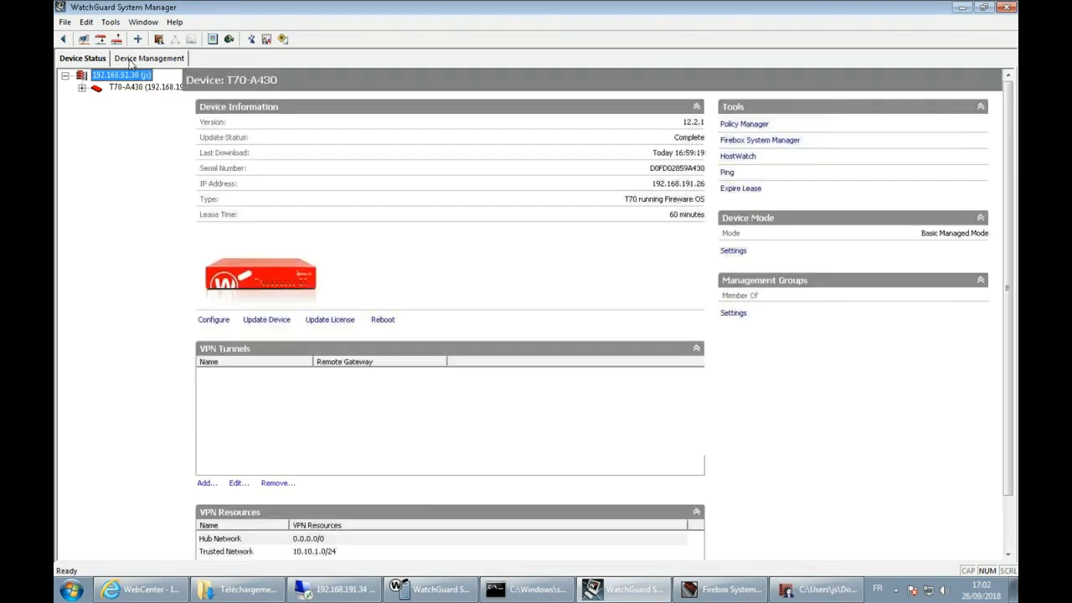
left_click(383, 445)
scroll(1006, 287, "down", 2)
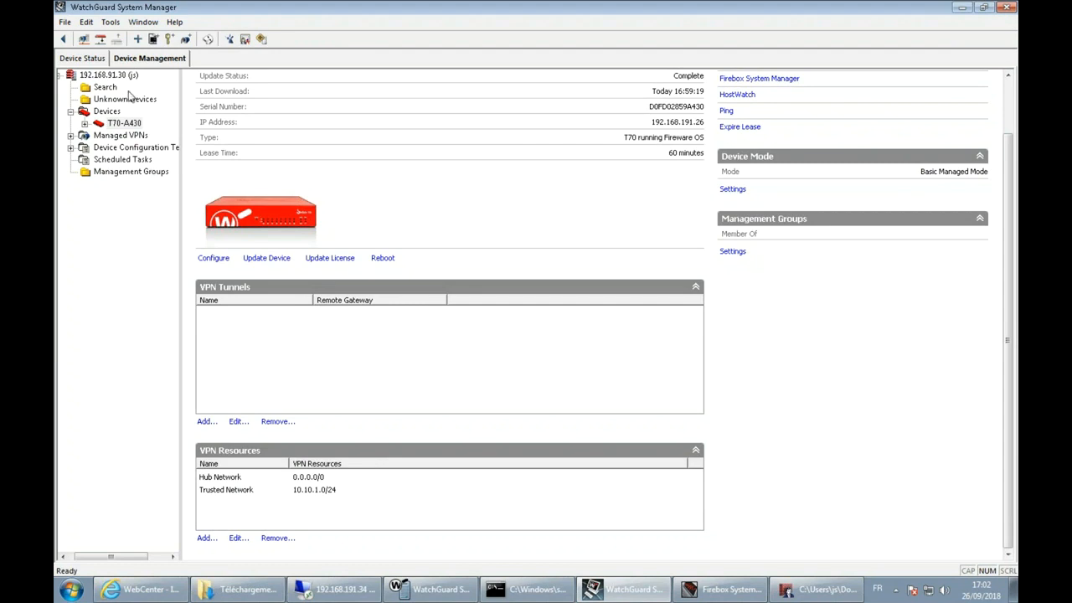
Examine T70-A430's network interfaces in the device status tree, including the eth2 VLANs details, and collapse the device.
left_click(93, 59)
left_click(156, 88)
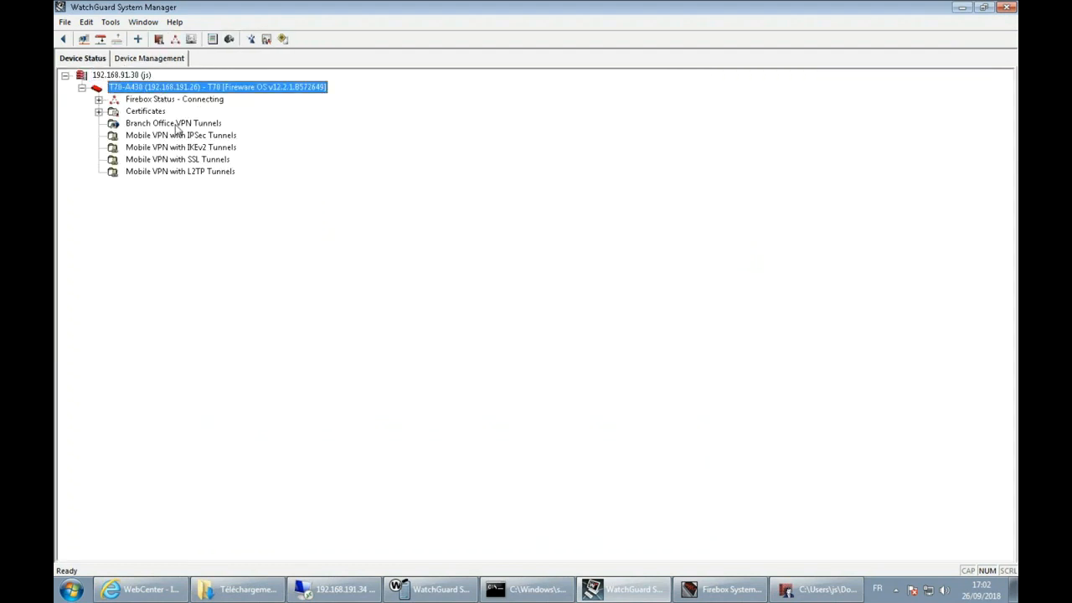
double_click(134, 100)
left_click(186, 135)
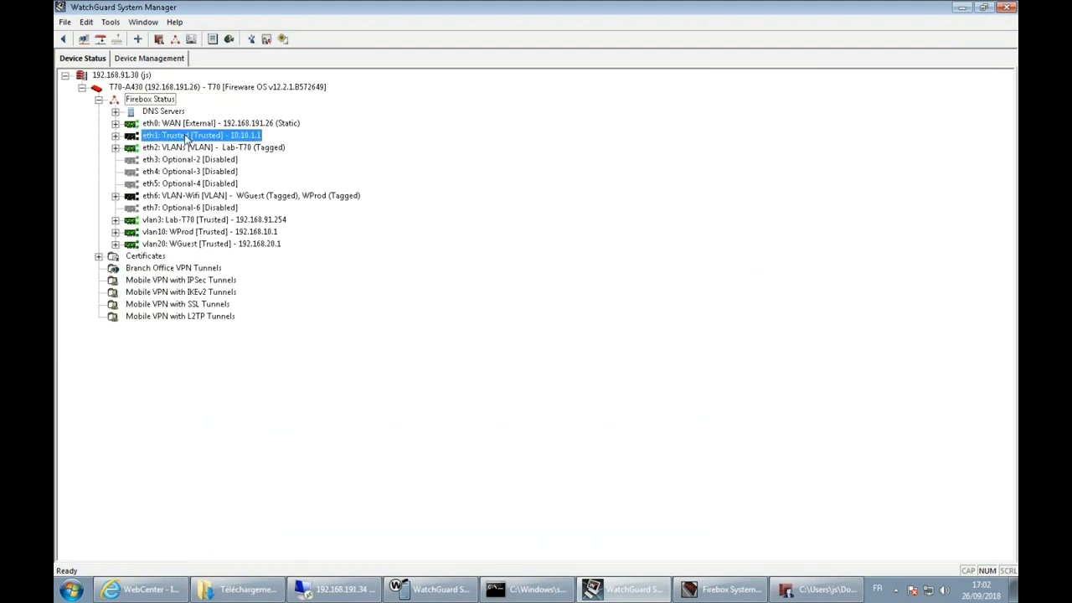
double_click(196, 148)
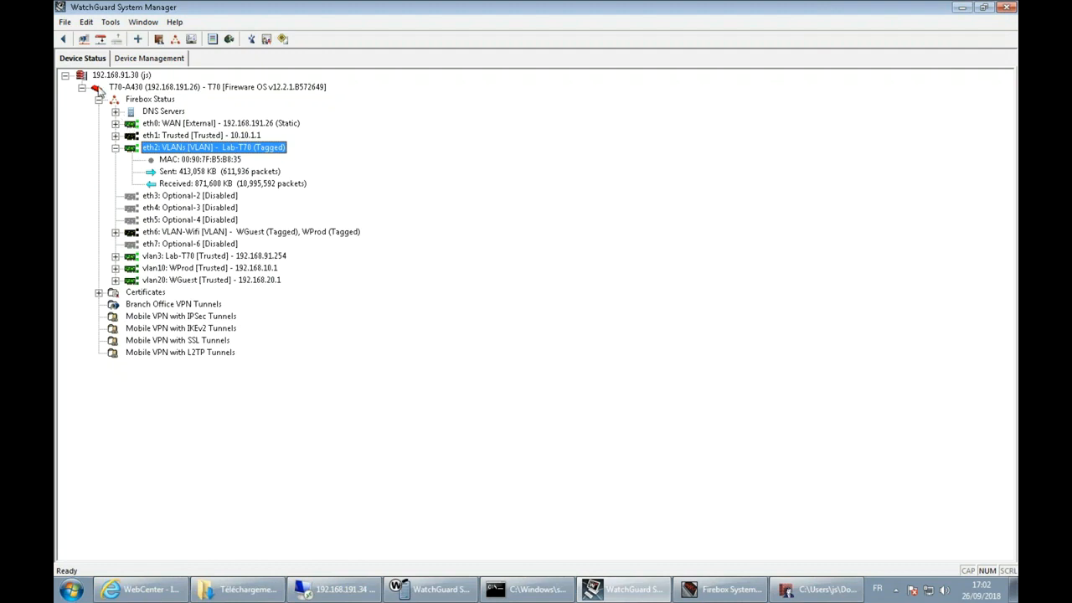
left_click(81, 87)
Return to T70-A430's device management page and check the PC's IP configuration in the command prompt.
left_click(144, 58)
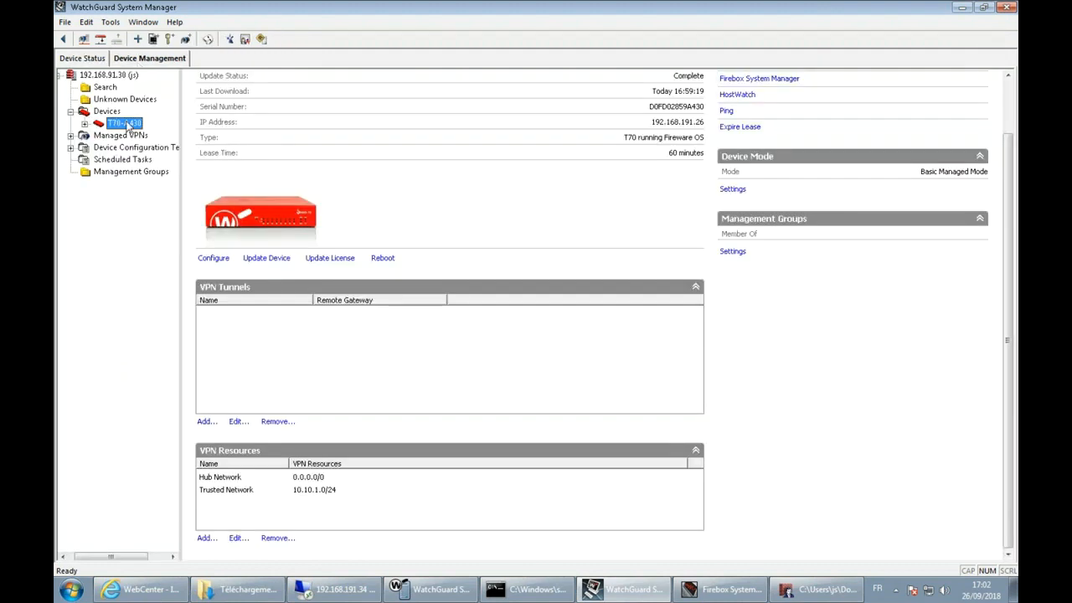
left_click(527, 589)
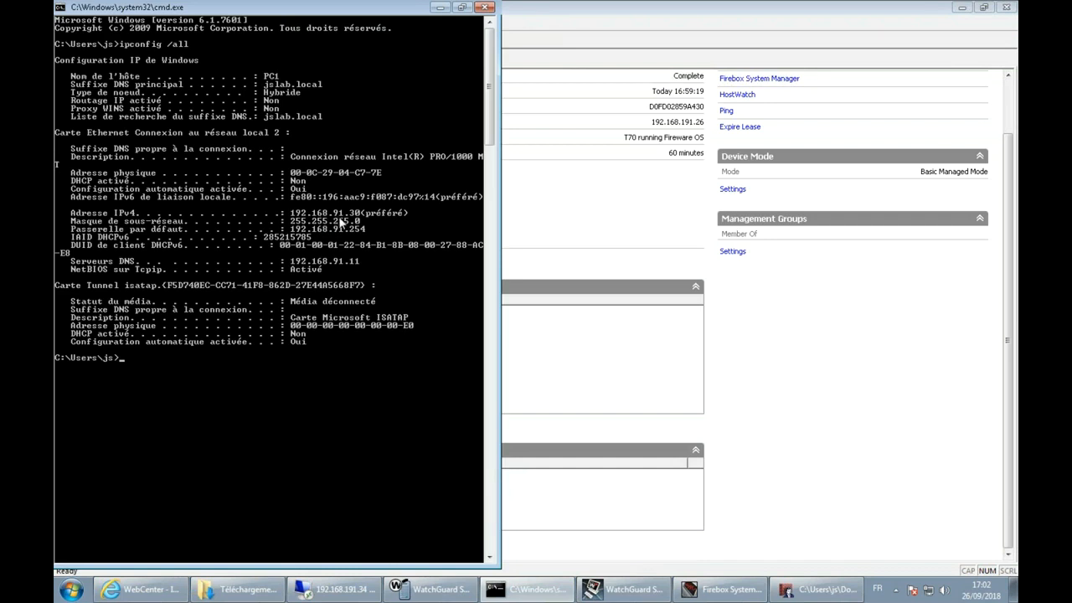
left_click(828, 376)
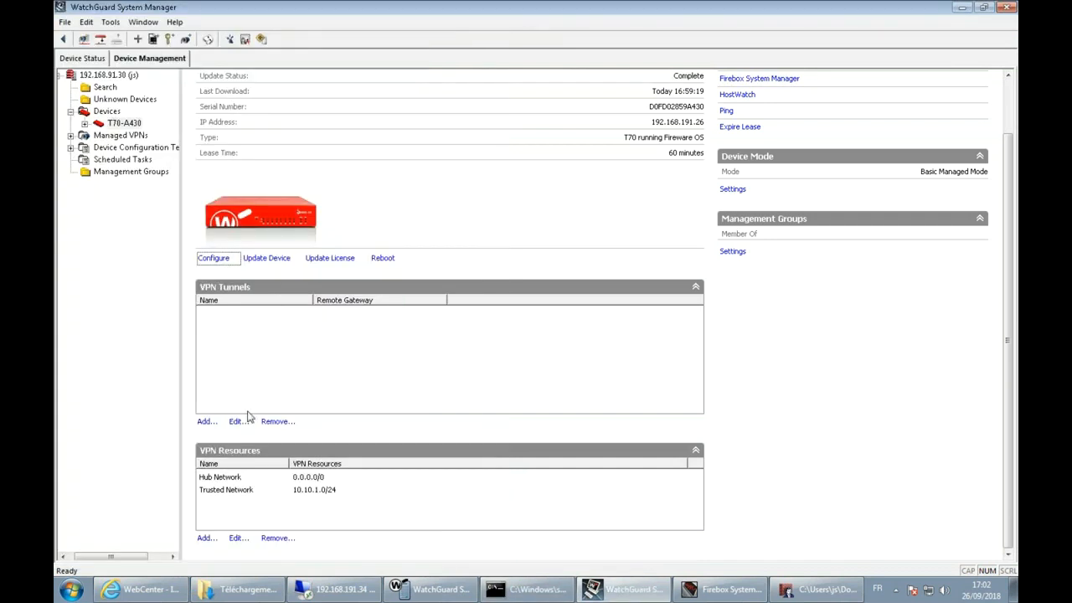
Create a VPN resource policy named labo for T70-A430 and start adding a resource to it.
left_click(207, 538)
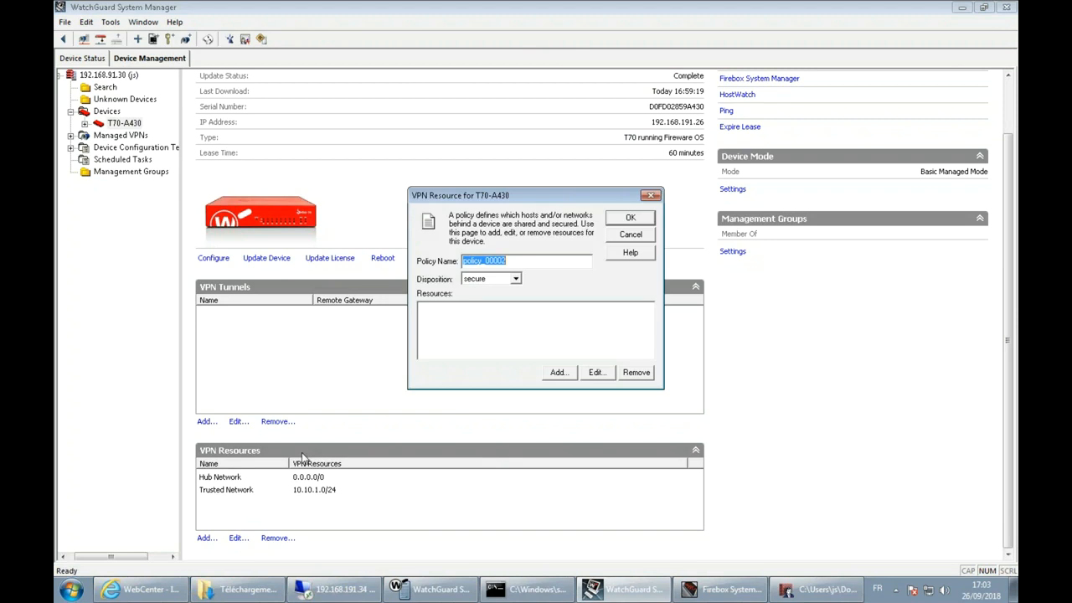
type("De")
left_click(563, 372)
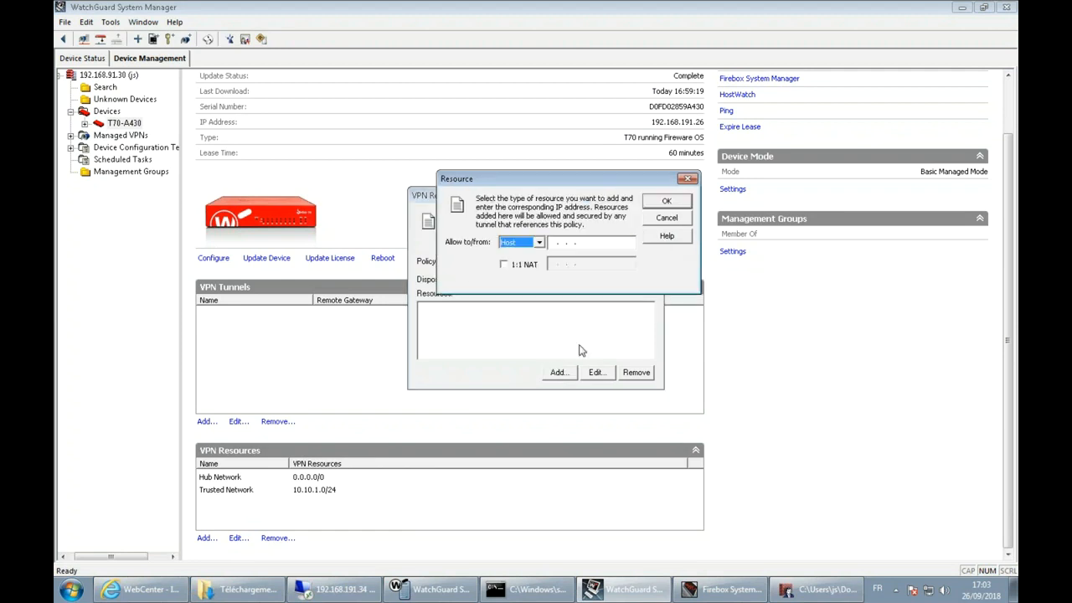
Add the network 192.168.91.0/24 to the labo VPN resource and save the policy.
left_click(552, 242)
type("192.168.1.0")
type("1")
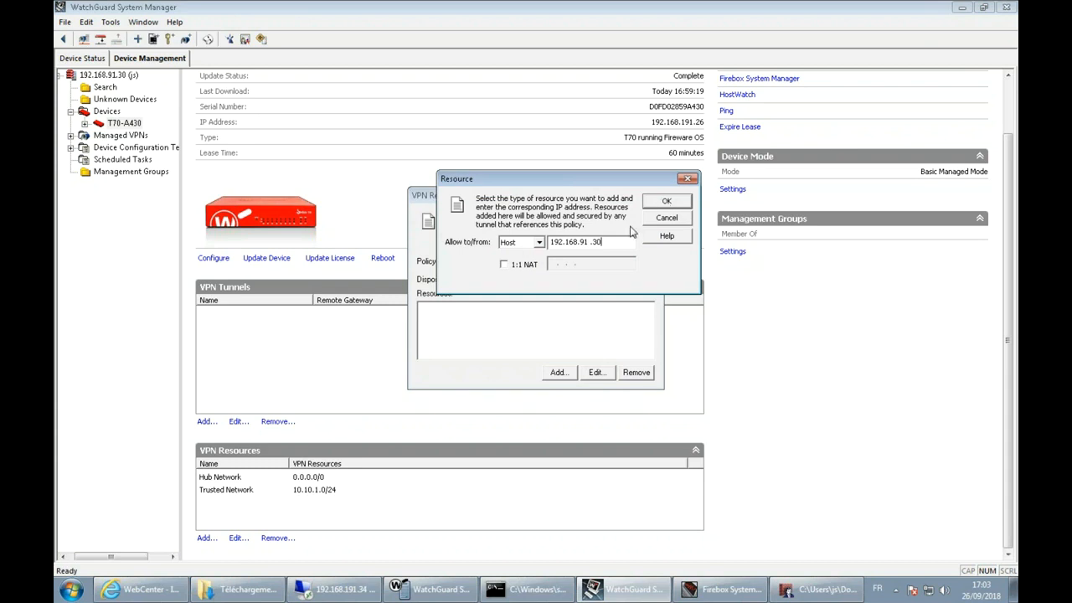
left_click(538, 242)
left_click(525, 264)
left_click(616, 242)
type("0")
left_click(664, 201)
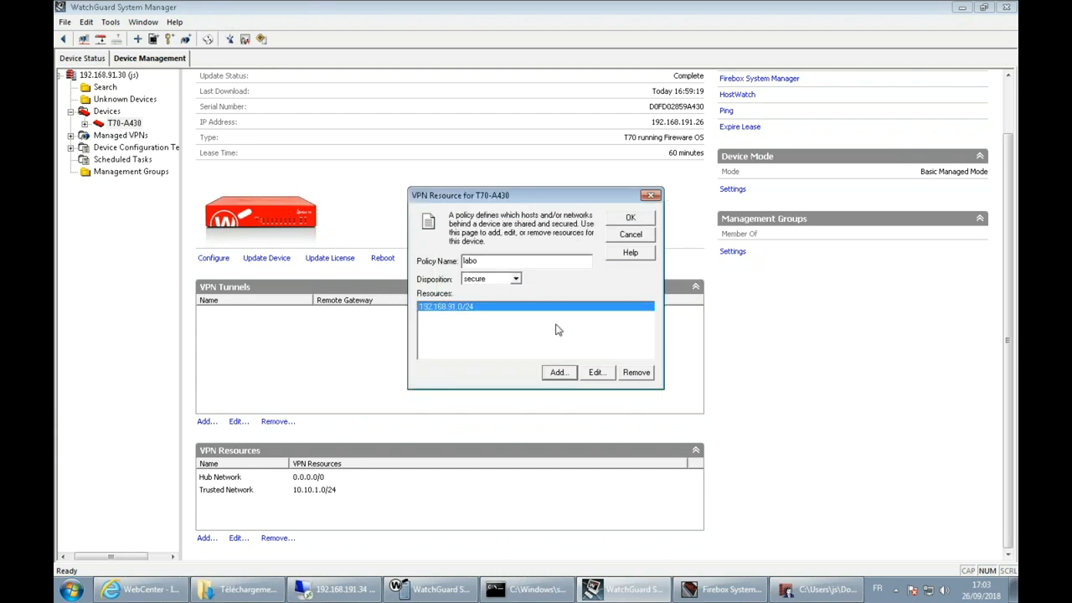
left_click(635, 218)
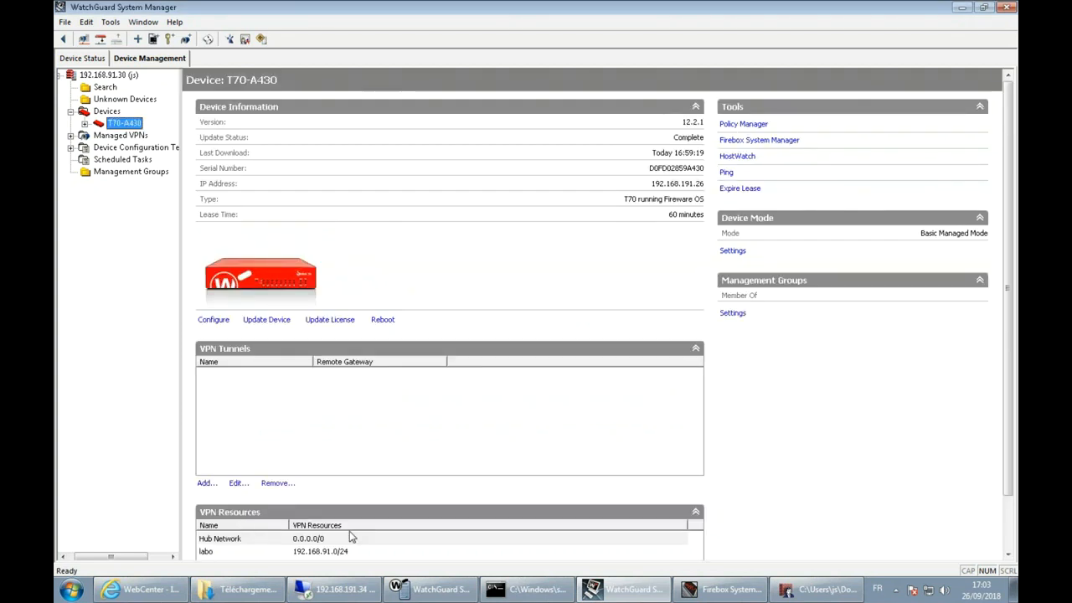
Add 192.168.191.26 to the Management Server's CRL distribution addresses, place it first in the list, and apply the change.
left_click(456, 596)
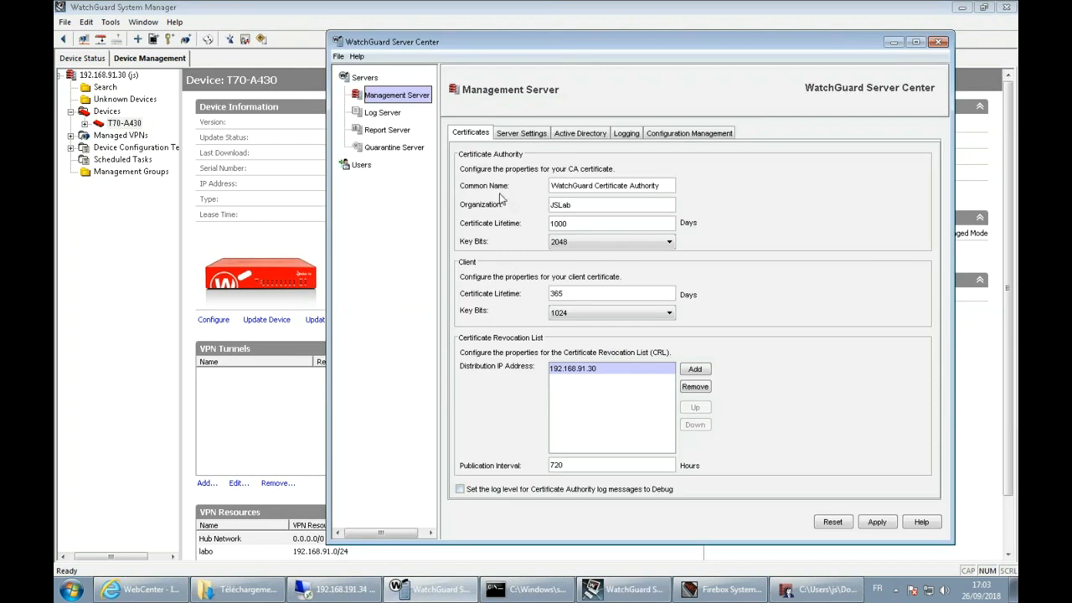
left_click(583, 408)
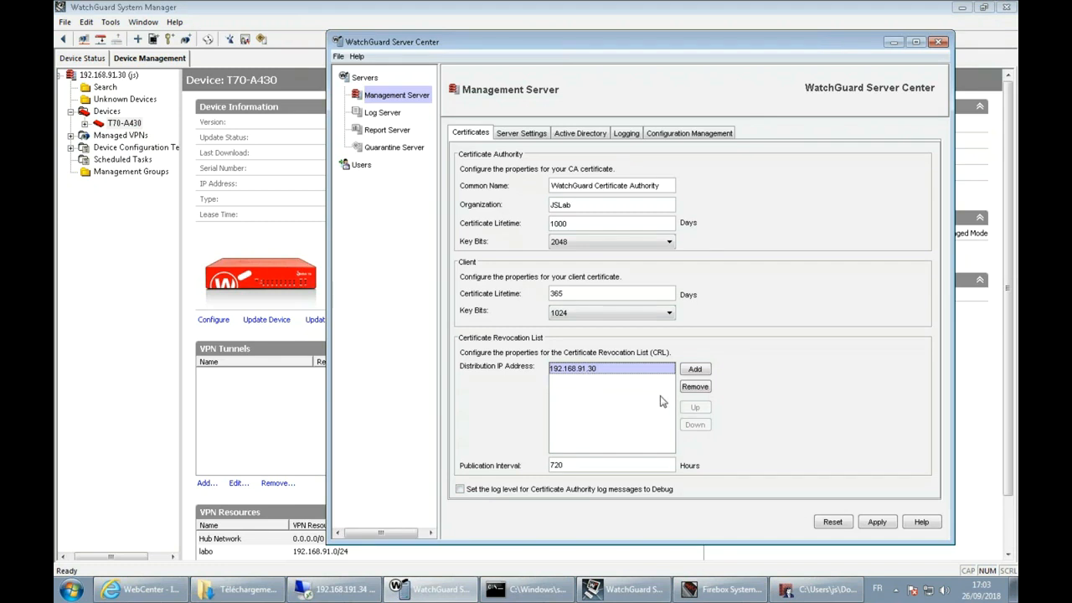
left_click(692, 371)
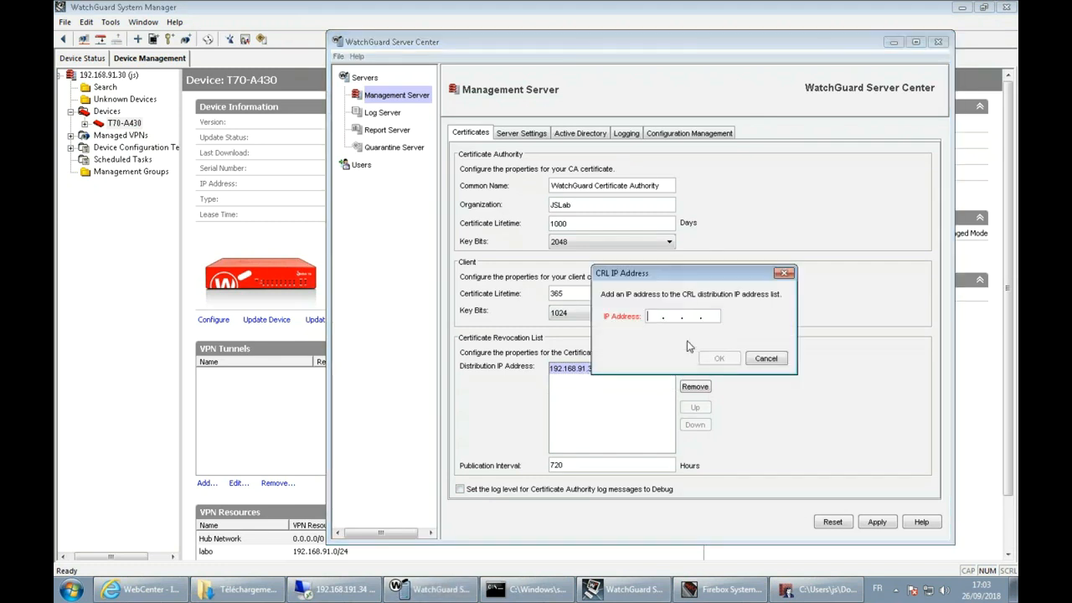
type("192.168.191.26")
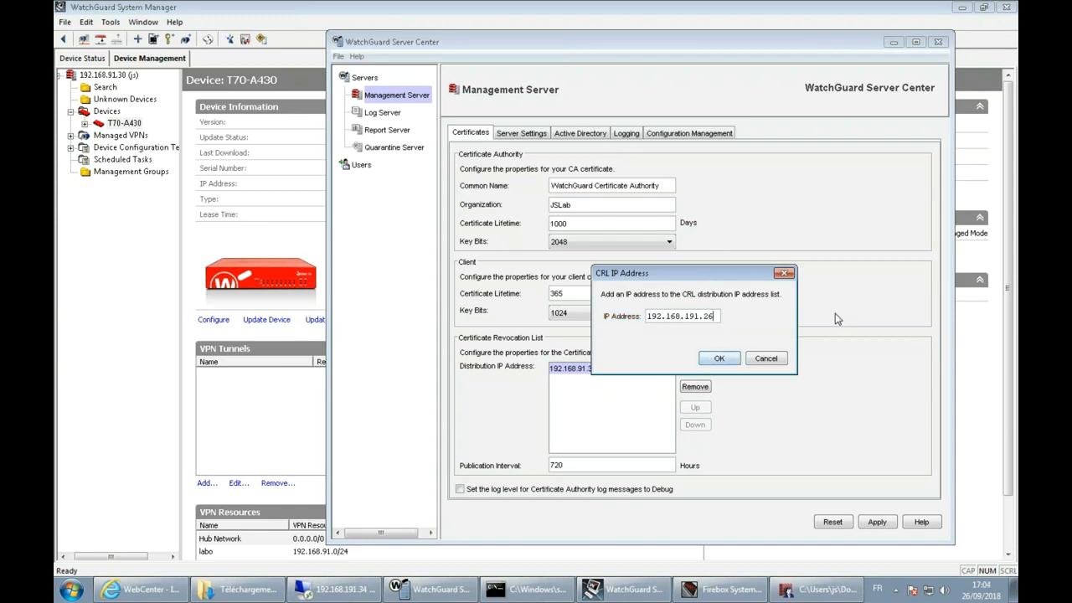
left_click(718, 358)
left_click(695, 406)
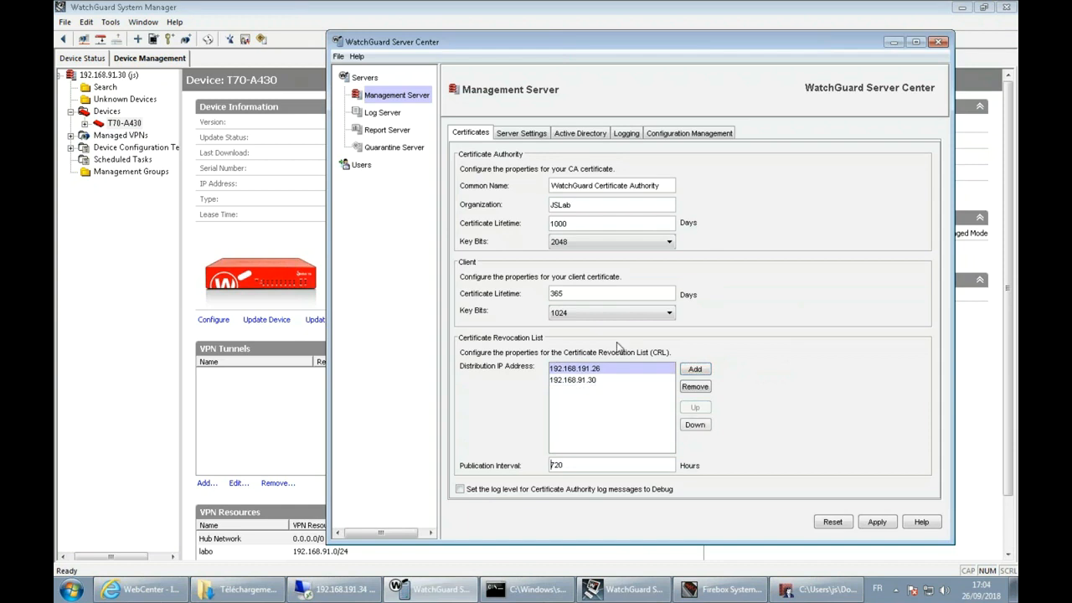
left_click(889, 522)
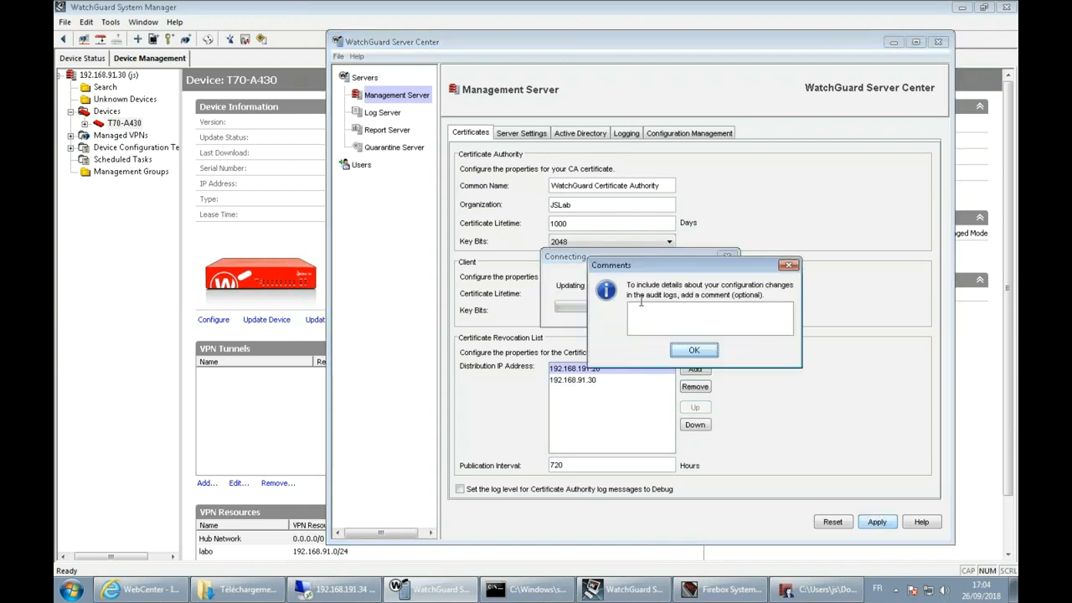
left_click(670, 348)
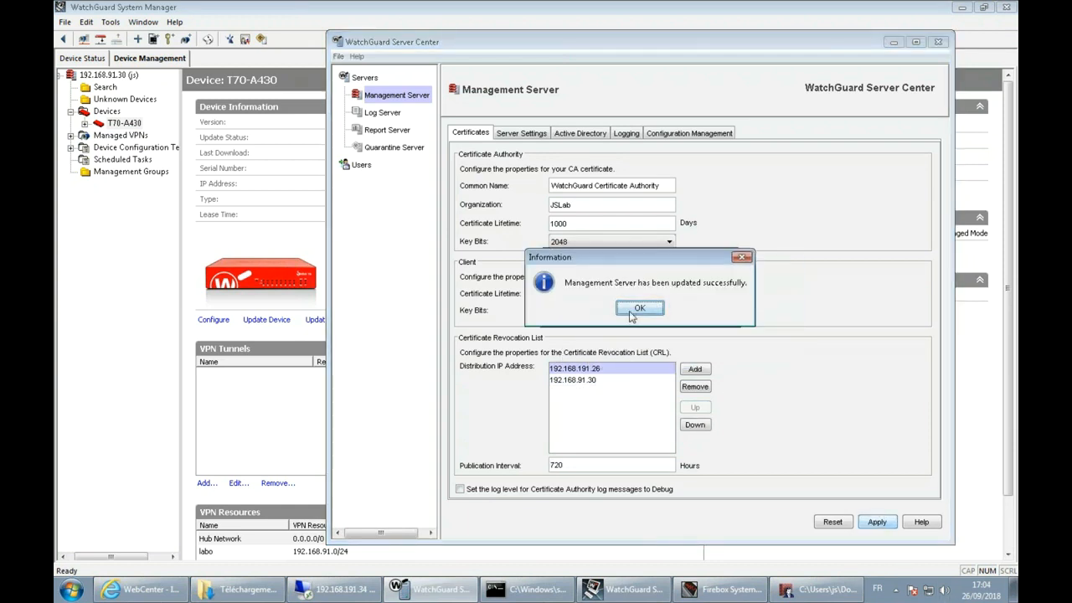
left_click(641, 308)
Open T70-A430's device properties and set its management tunnel role to Server.
left_click(120, 258)
right_click(116, 126)
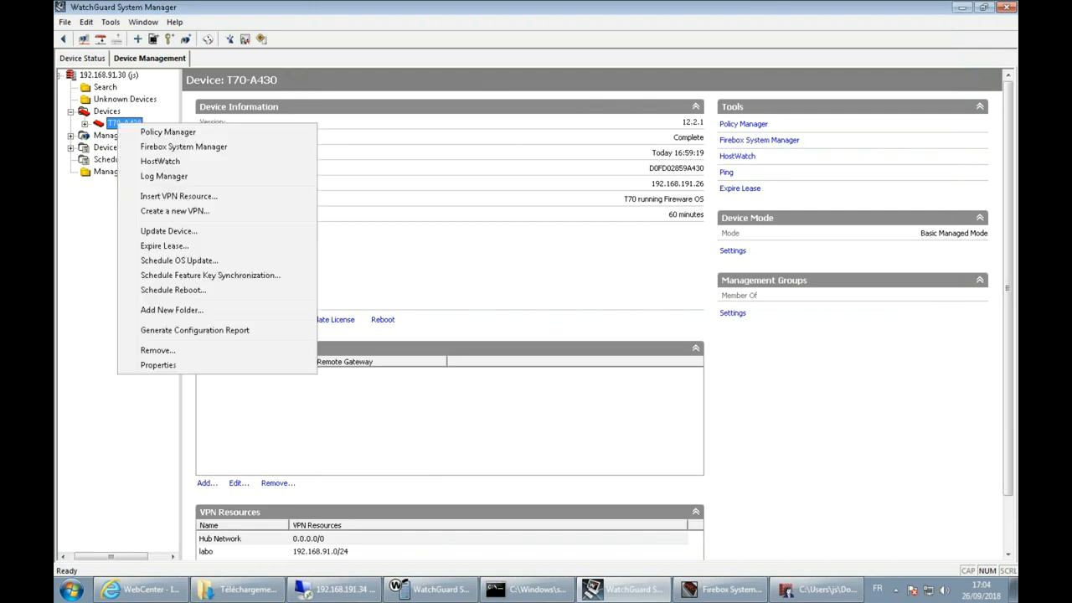
left_click(157, 365)
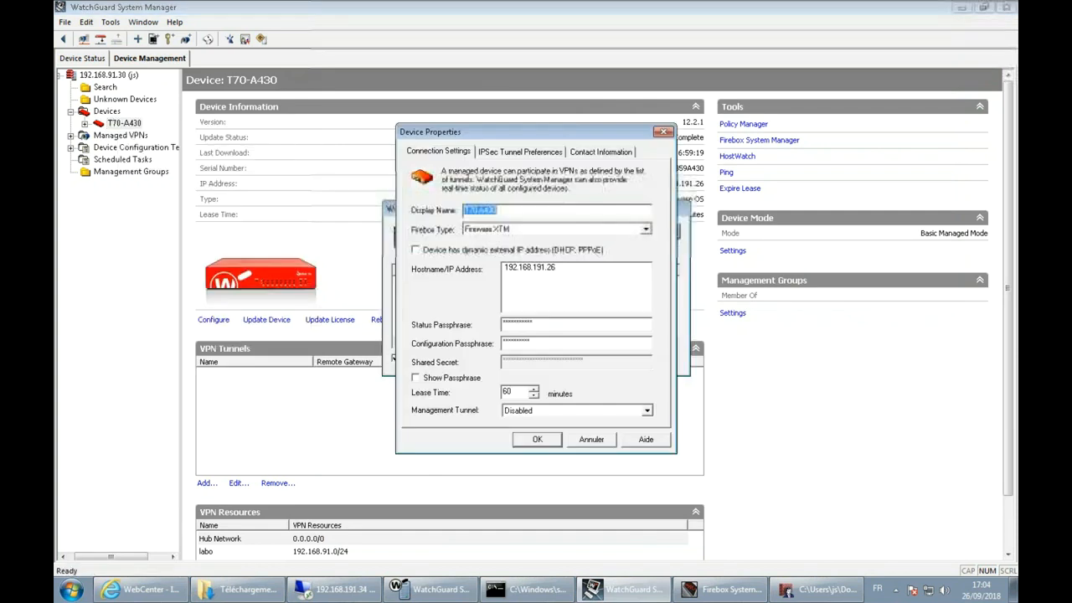
left_click(590, 413)
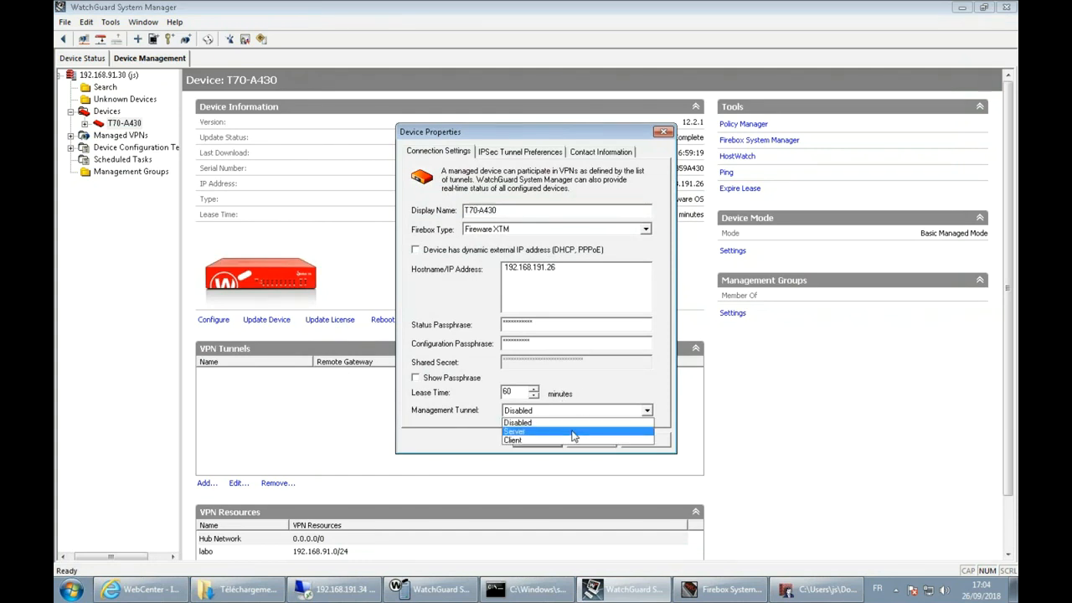
left_click(571, 432)
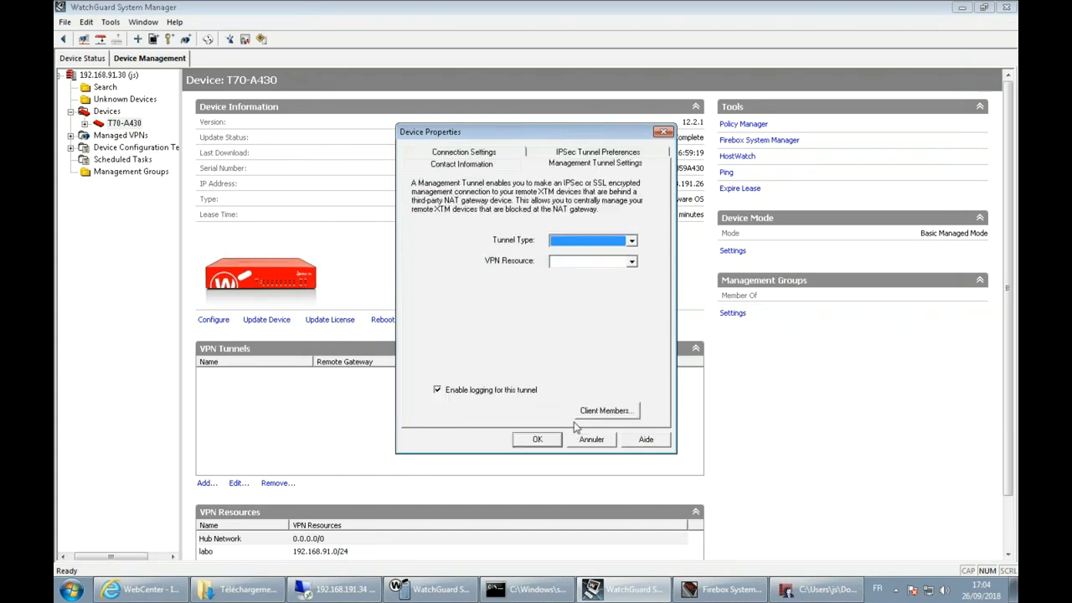
Set the management tunnel type to SSL Only and choose labo as its VPN resource.
left_click(586, 239)
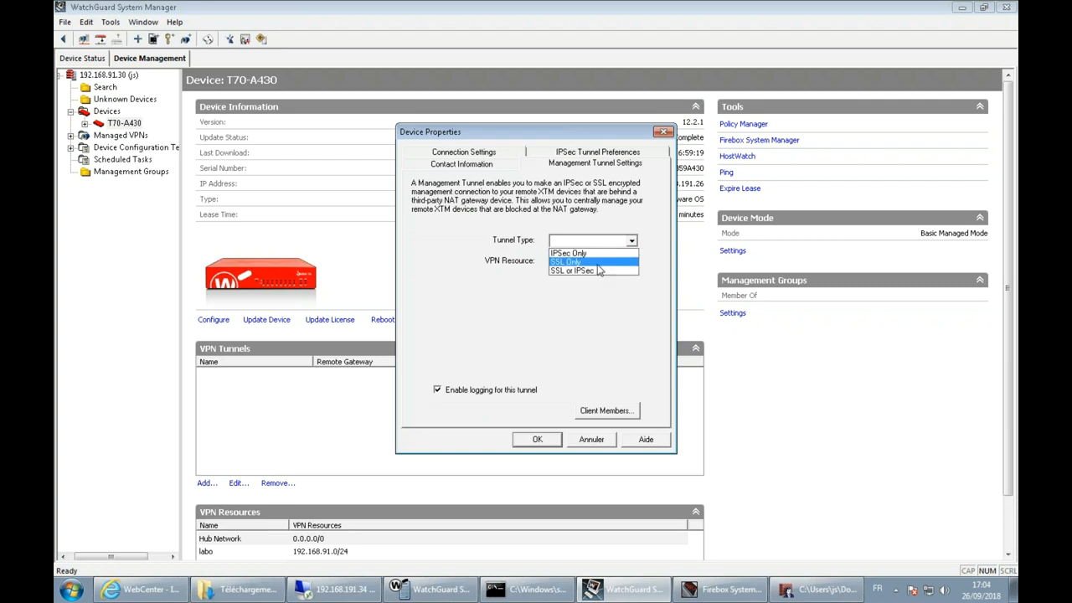
left_click(566, 262)
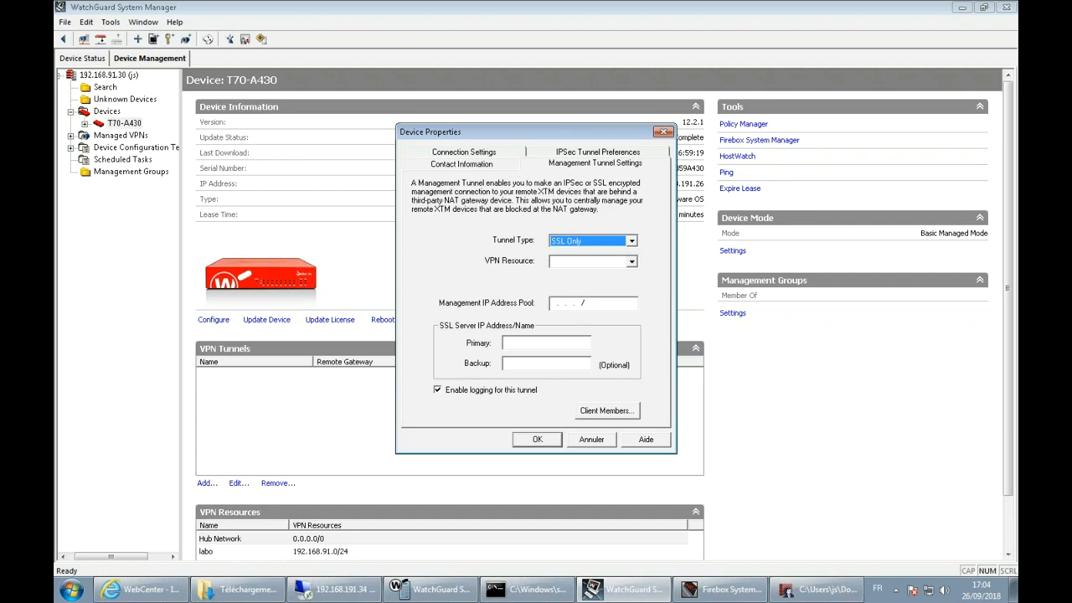
left_click(616, 264)
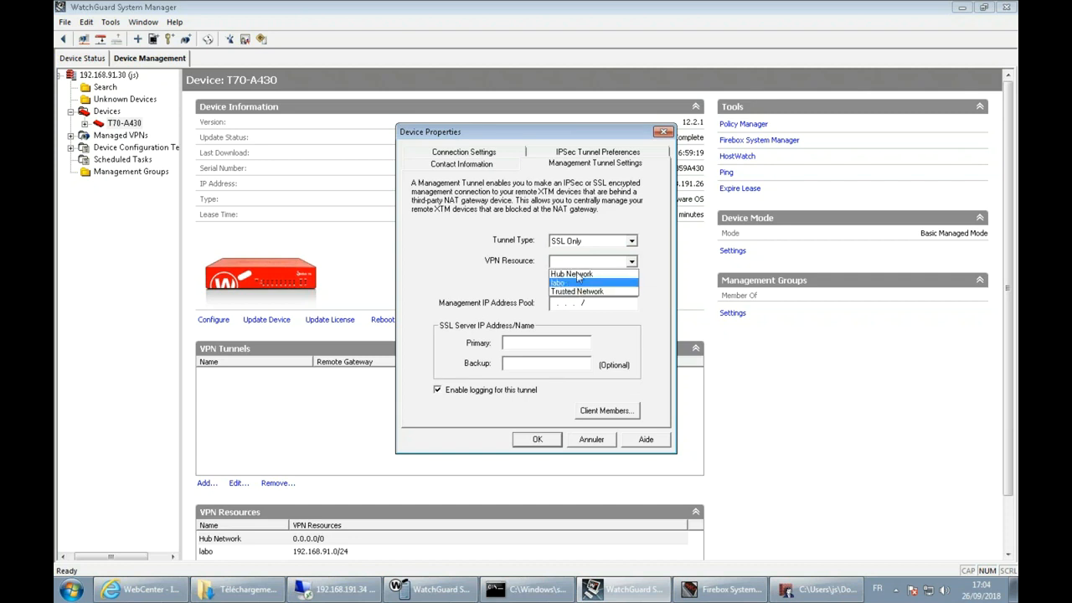
left_click(567, 285)
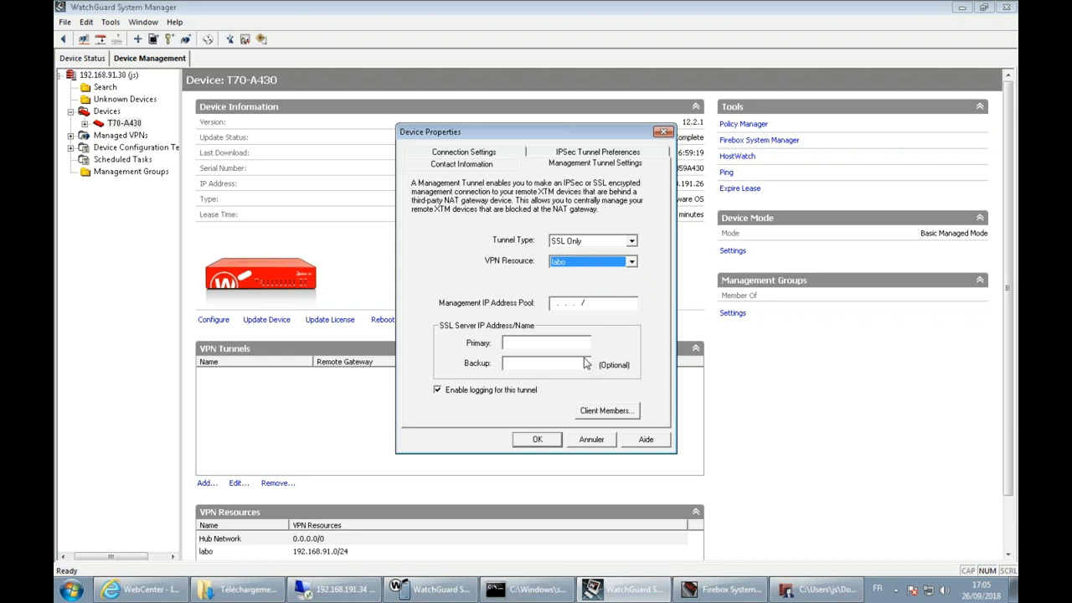
Set the management IP address pool to 10.10.10.0/24 and the primary SSL server address to 192.168.191.26.
left_click(552, 304)
type("10 .10 .10 .")
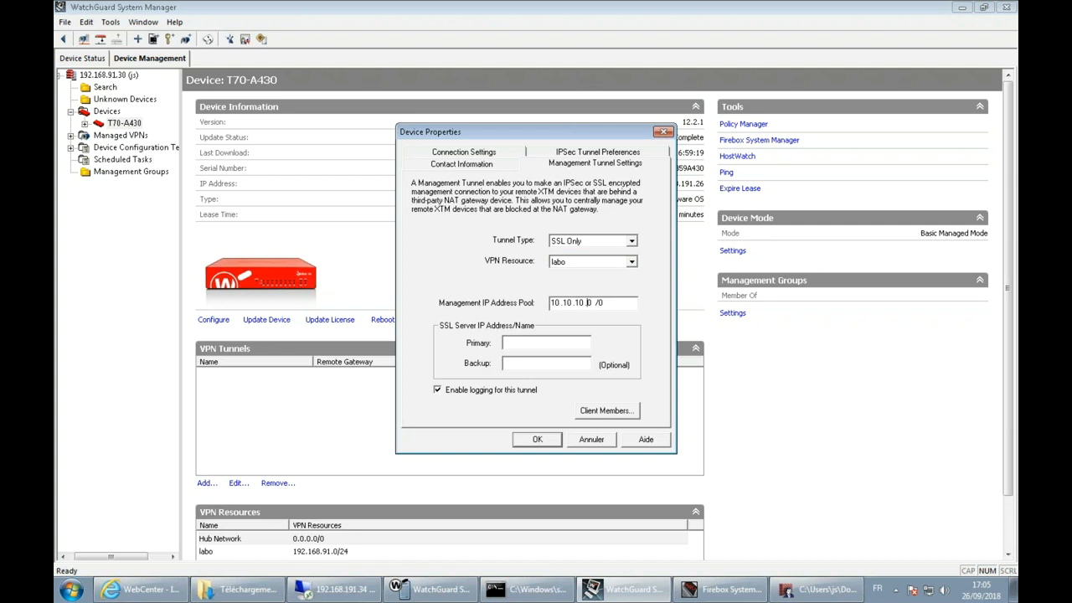
left_click(622, 306)
type("192.168.191.26")
left_click_drag(505, 341, 560, 356)
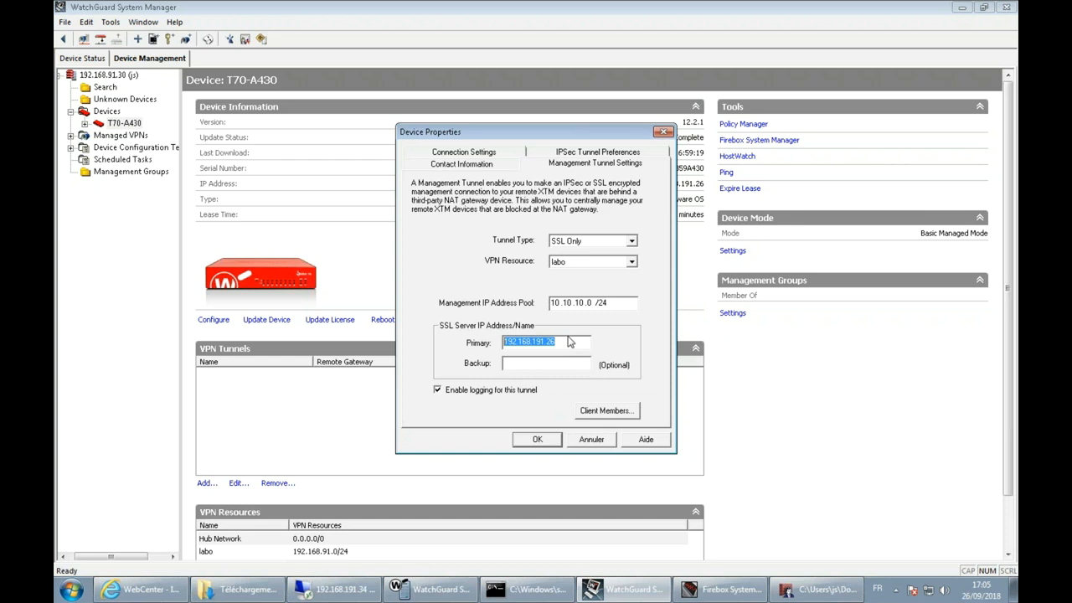
left_click(566, 343)
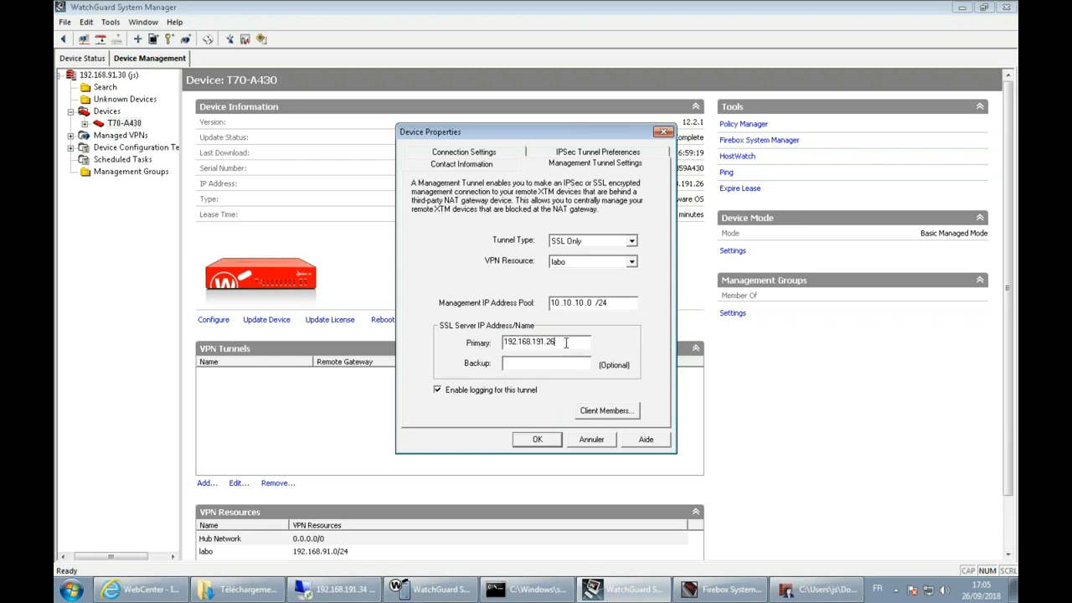
Try the IPSec Only tunnel type with the SHA1-AES-256-DH5 security template, and return the tunnel type to SSL Only.
left_click(584, 242)
left_click(586, 253)
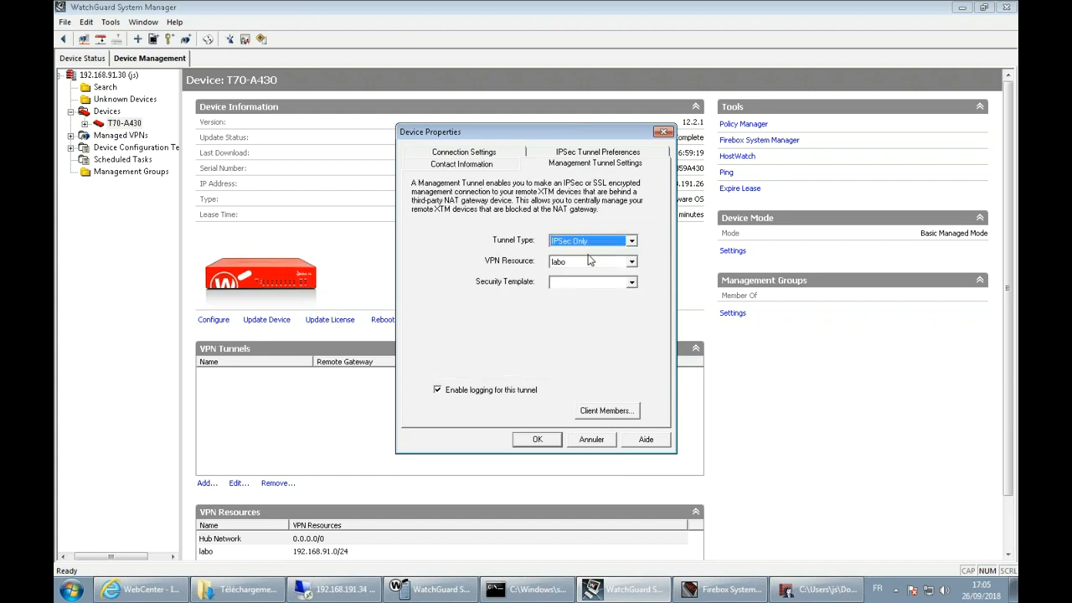
left_click(585, 282)
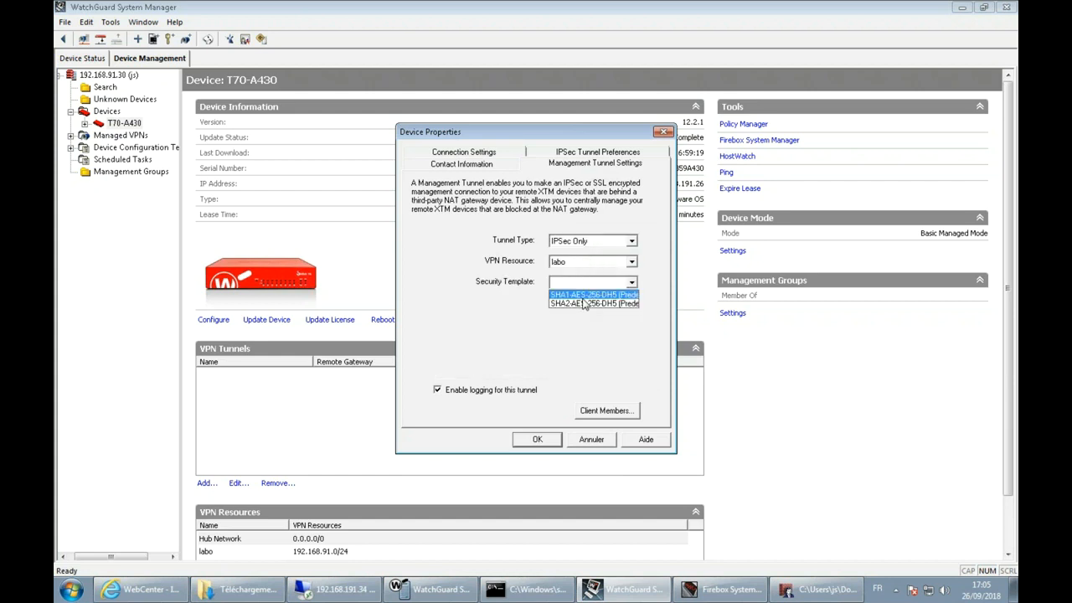
left_click(588, 298)
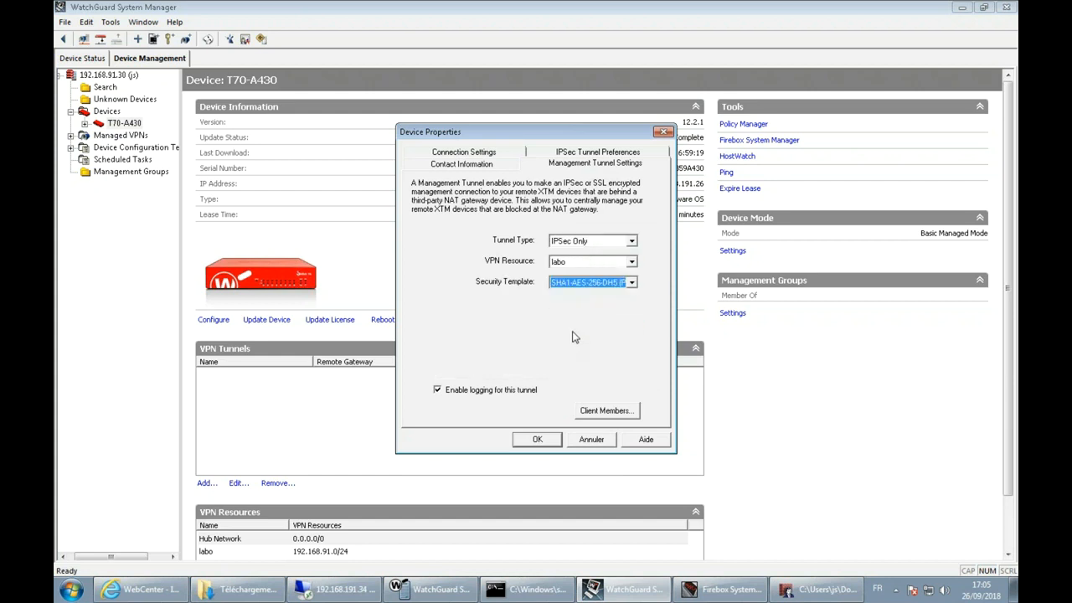
left_click(586, 153)
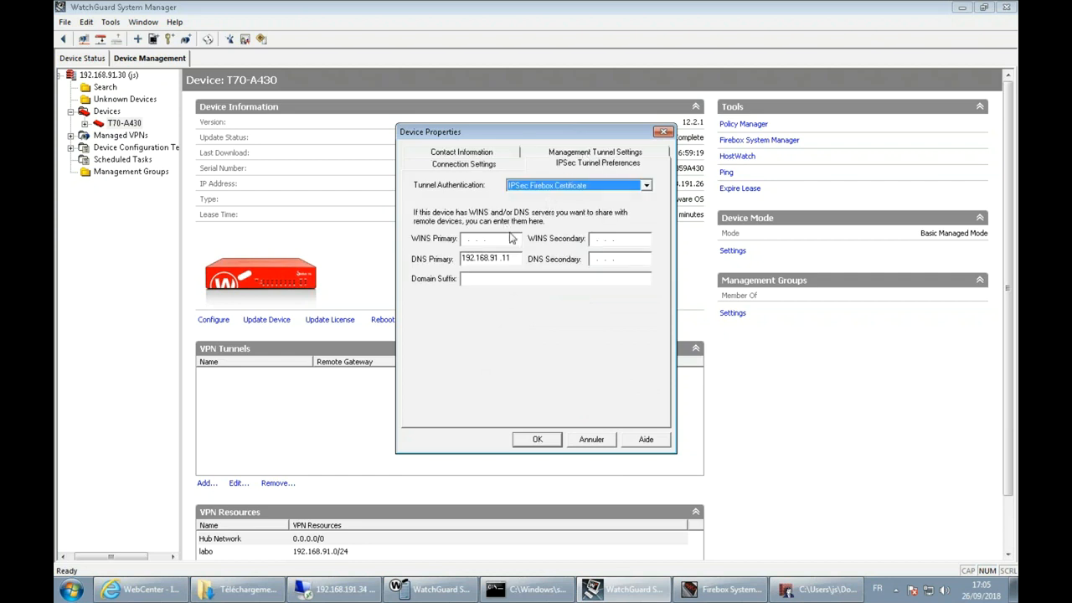
left_click(580, 154)
left_click(583, 241)
left_click(580, 259)
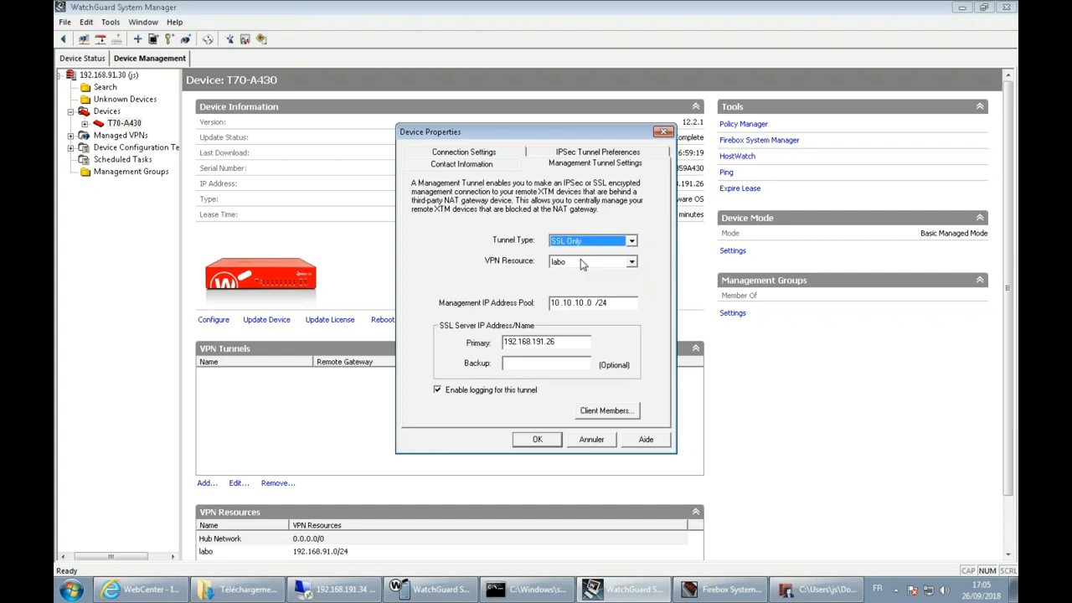
Save T70-A430's device properties and close its open configuration in Policy Manager without saving the changes.
left_click(537, 439)
left_click(594, 344)
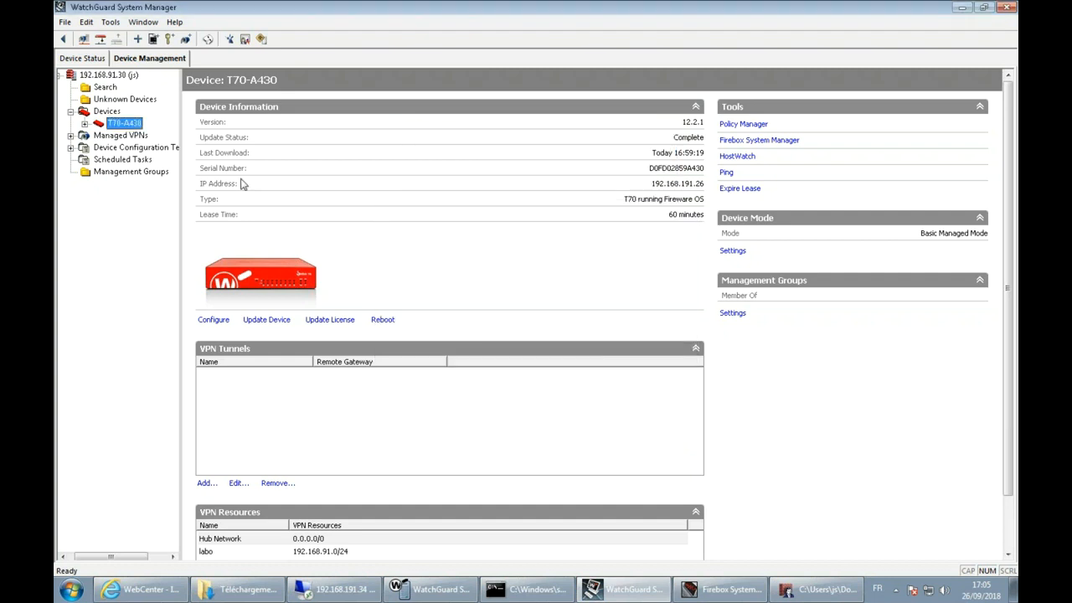
right_click(127, 125)
left_click(824, 592)
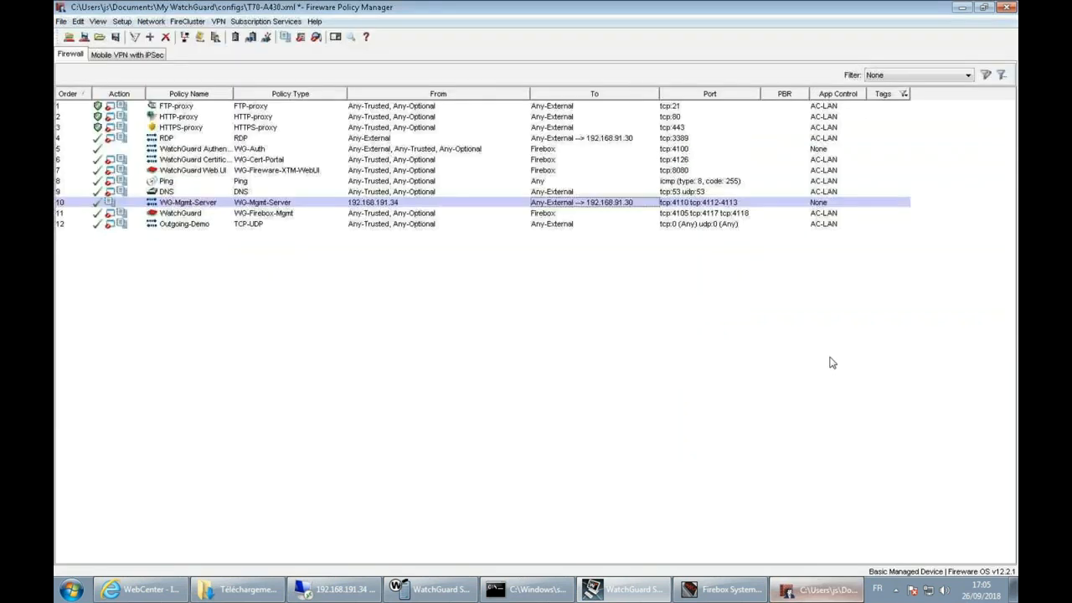
left_click(1006, 7)
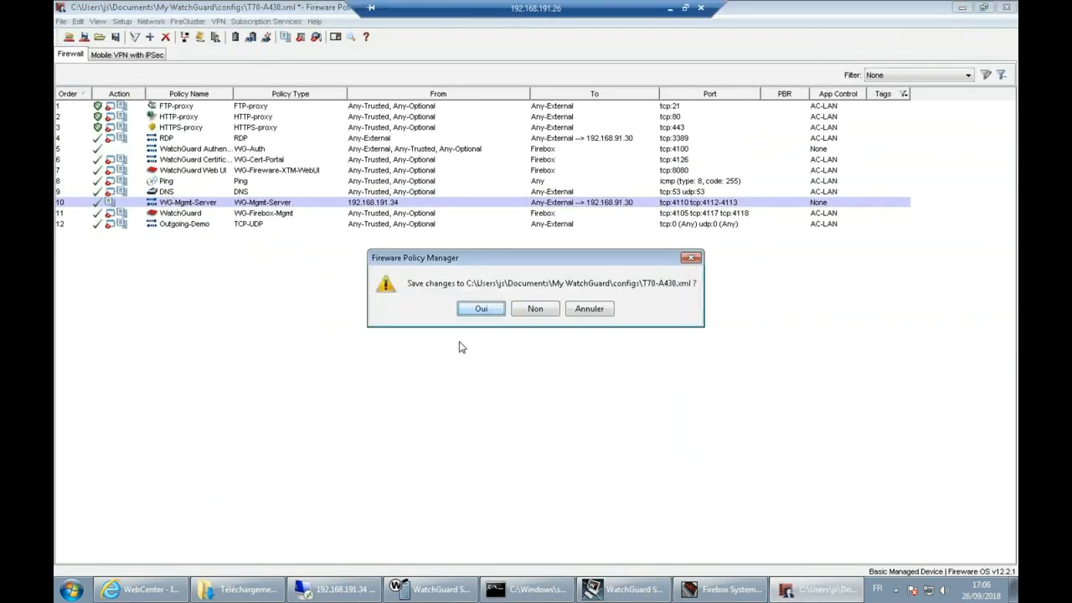
left_click(536, 309)
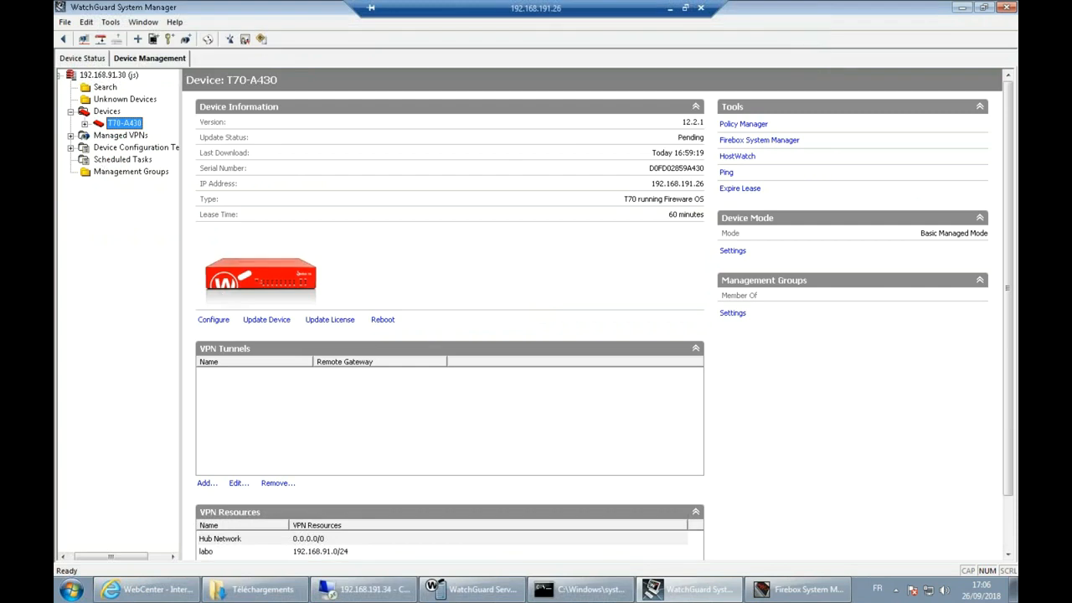
Reopen T70-A430's configuration in Policy Manager and examine the two DVCP-Allow-SSLVPN policies at the end of the list.
right_click(118, 125)
left_click(138, 131)
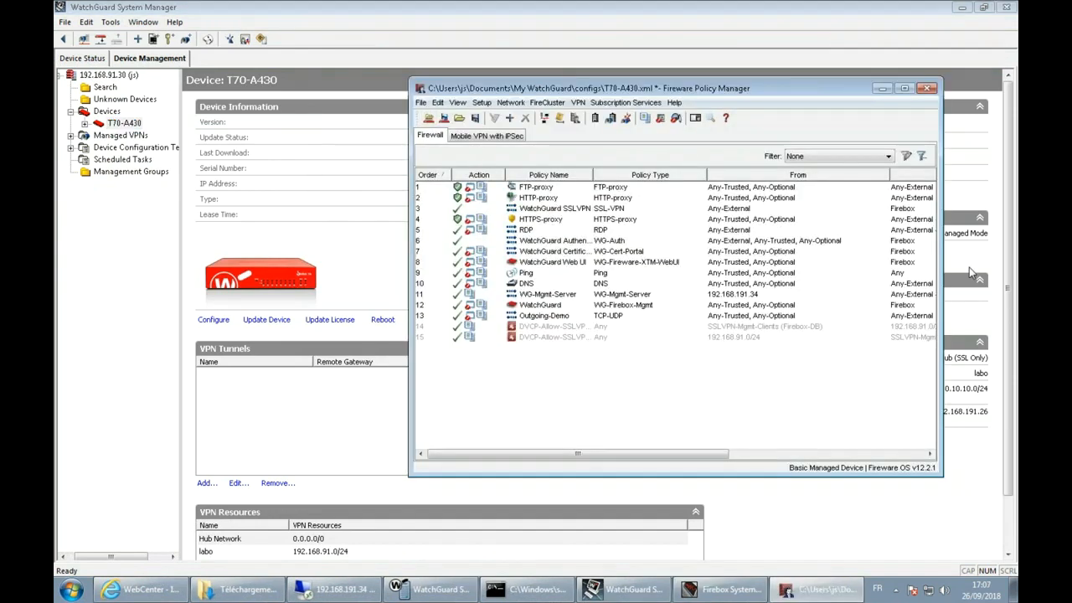
left_click(540, 327)
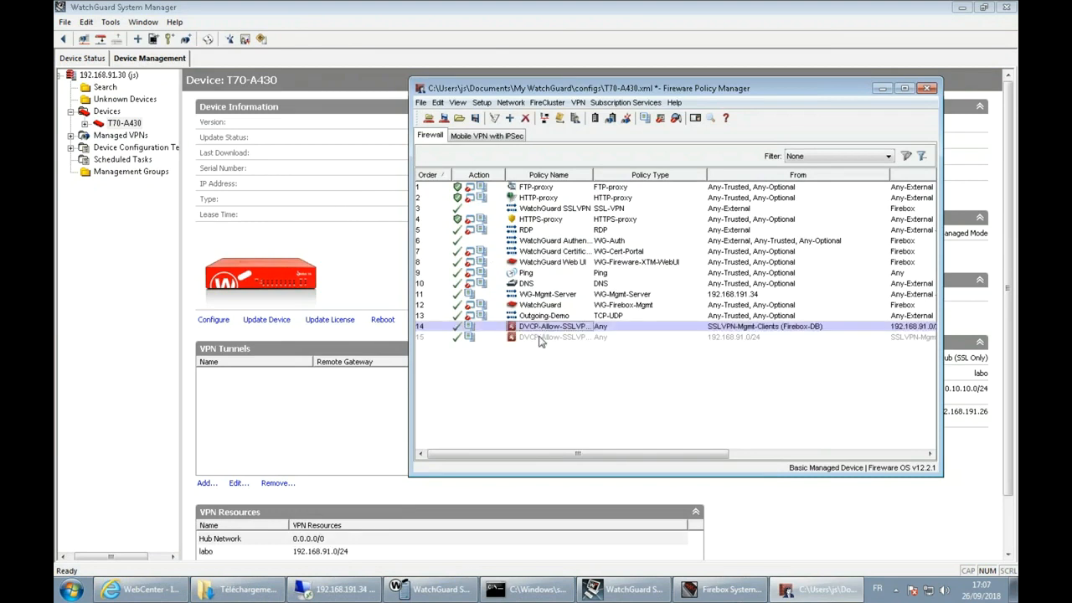
left_click(549, 336)
left_click(551, 327)
left_click(559, 337)
left_click(554, 327)
Start adding a device to the Management Server, choosing the option for an unknown, dynamically allocated IP address.
left_click(113, 214)
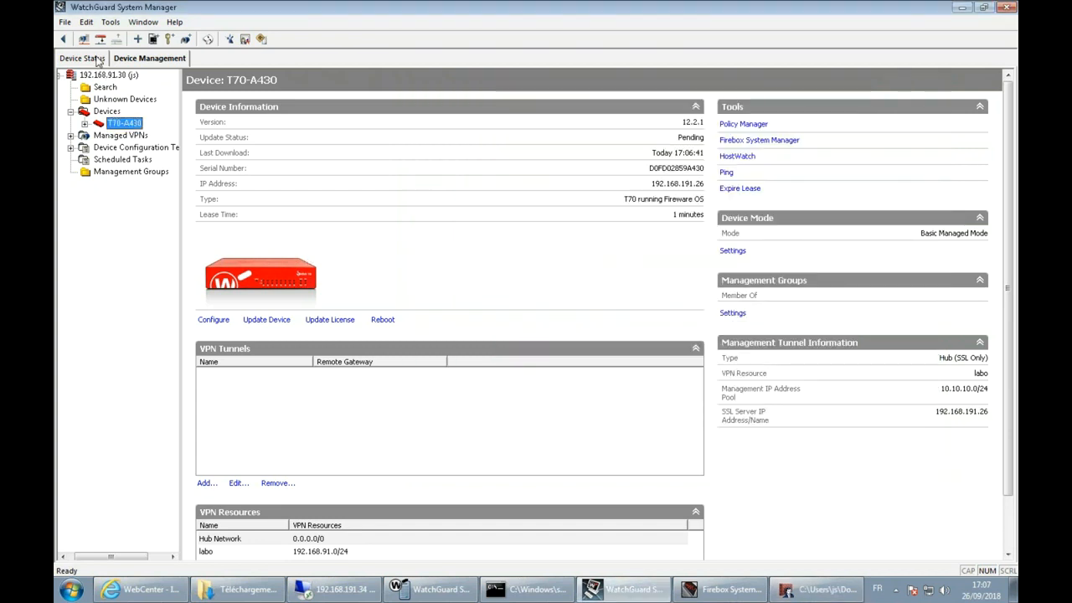
left_click(96, 60)
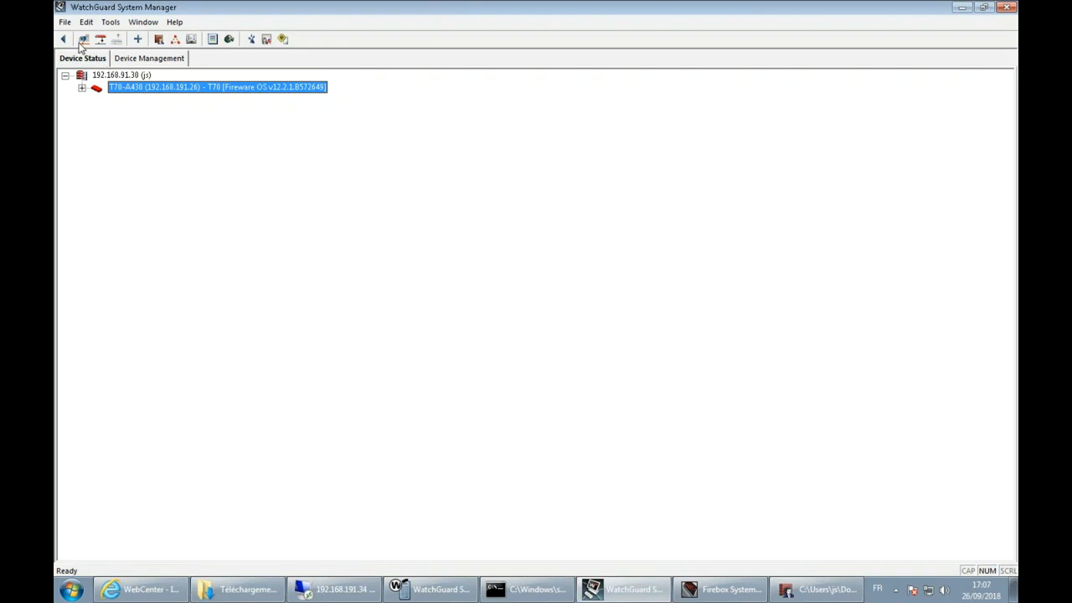
right_click(106, 77)
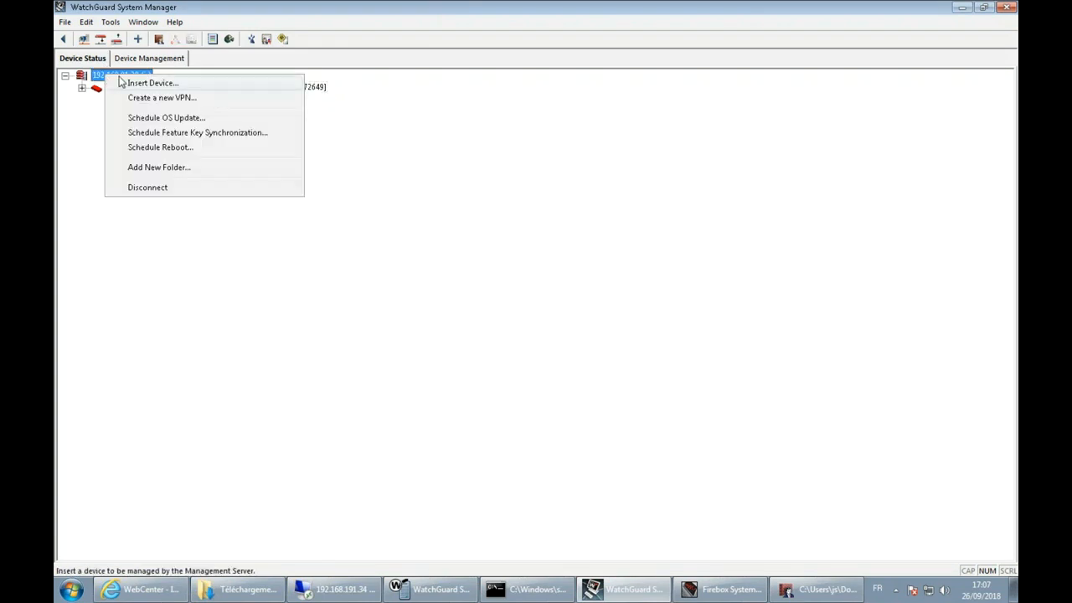
left_click(135, 85)
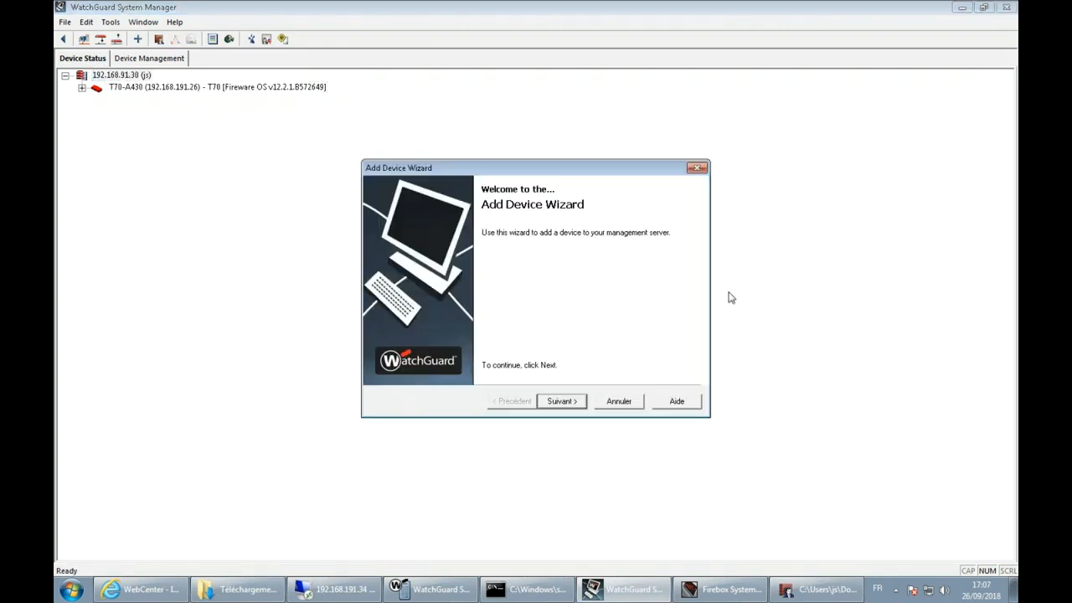
left_click(563, 401)
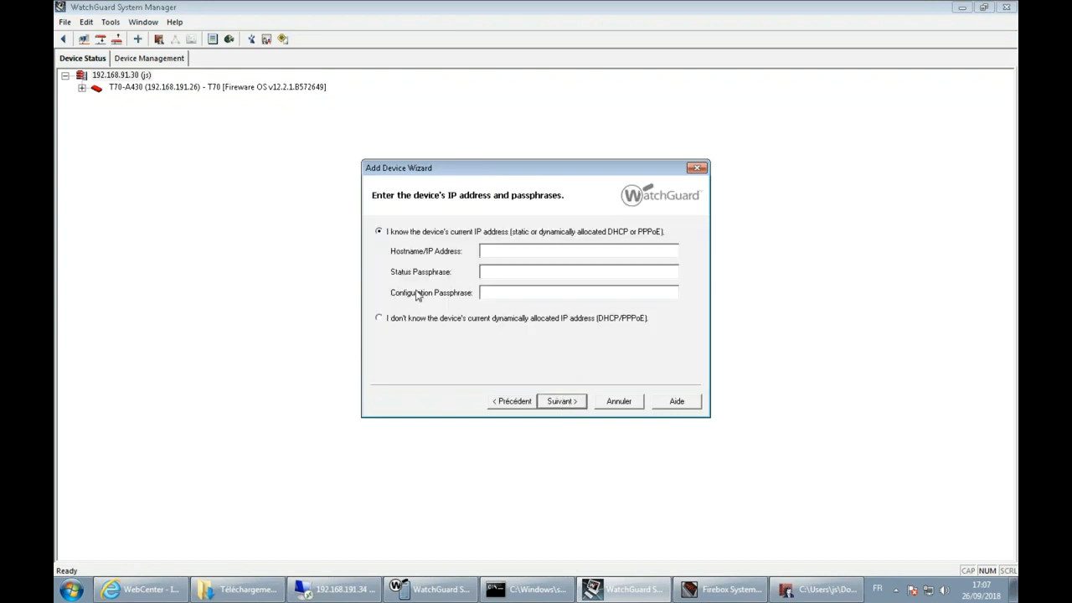
left_click(424, 324)
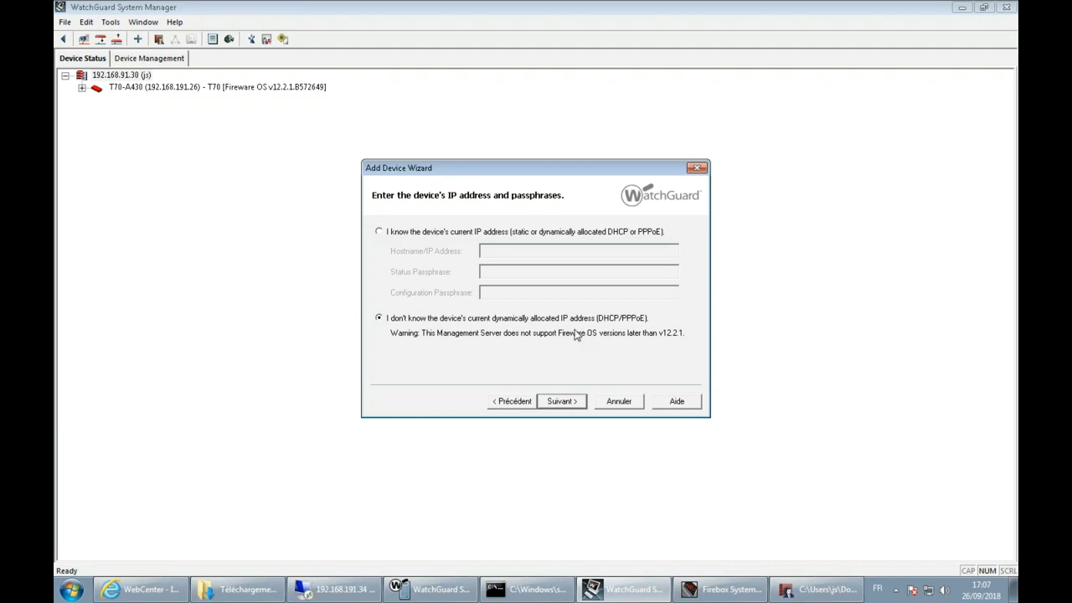
left_click(563, 402)
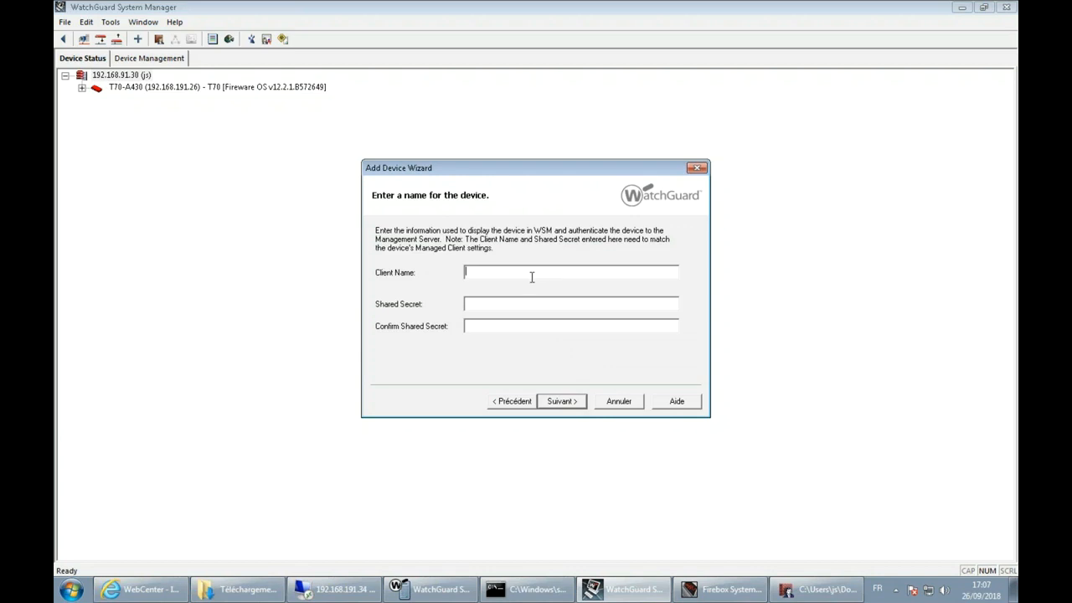
Enter T70-CC96 as the new device's client name, and fill in and confirm its shared secret.
type("T70-CC96")
left_click(486, 305)
type("****************")
left_click(563, 402)
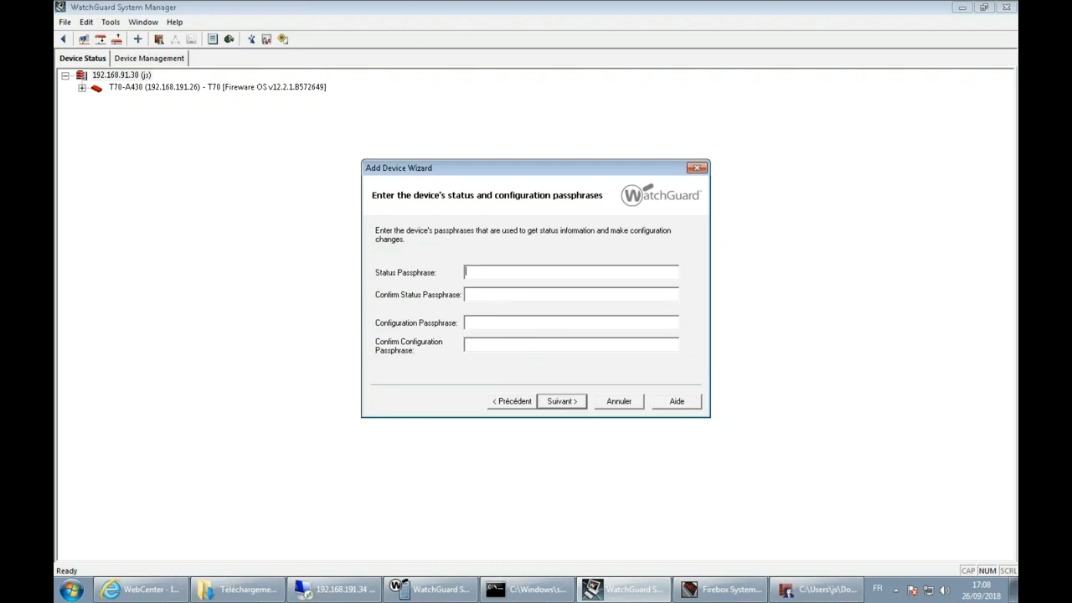
Fill in and confirm the new device's status and configuration passphrases.
key("ctrl+v")
key("ctrl+v")
left_click(491, 328)
key("ctrl+v")
key("ctrl+v")
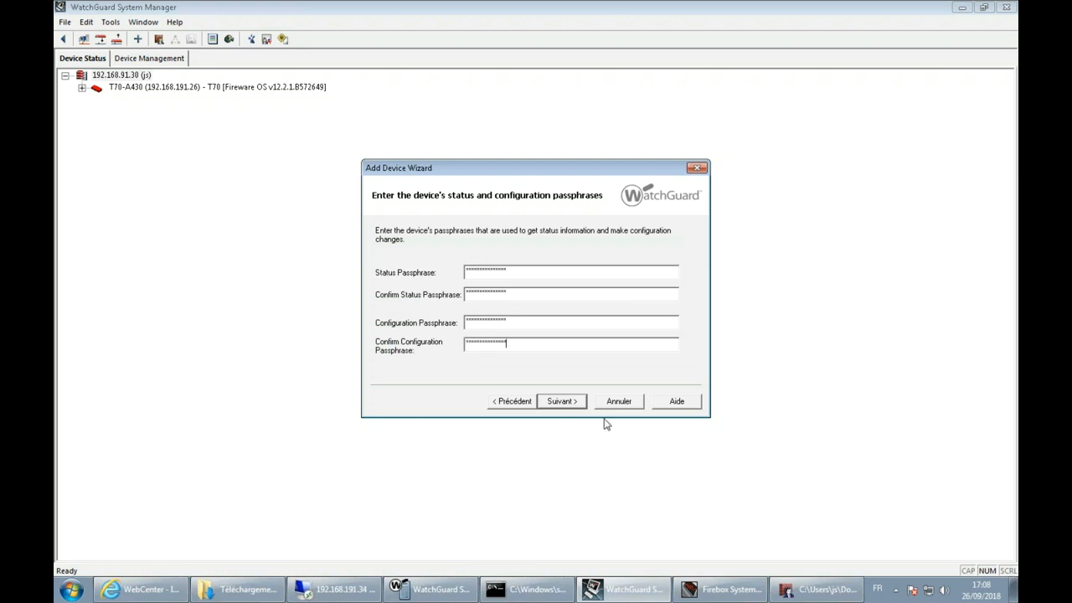
left_click(563, 402)
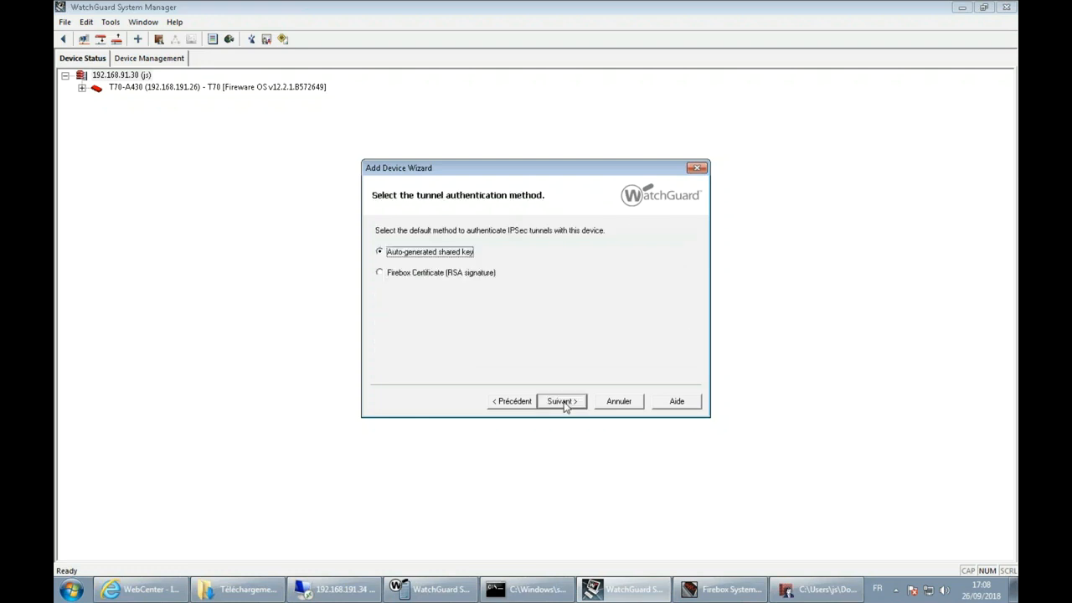
Choose Firebox Certificate (RSA signature) as the tunnel authentication method and finish adding the device.
left_click(428, 274)
left_click(563, 402)
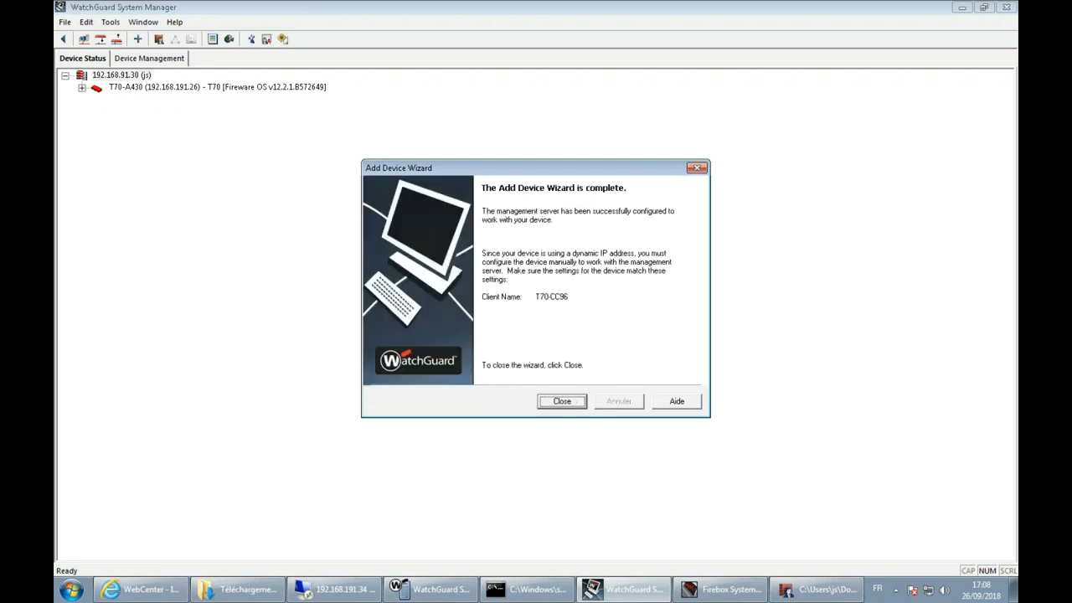
left_click(569, 400)
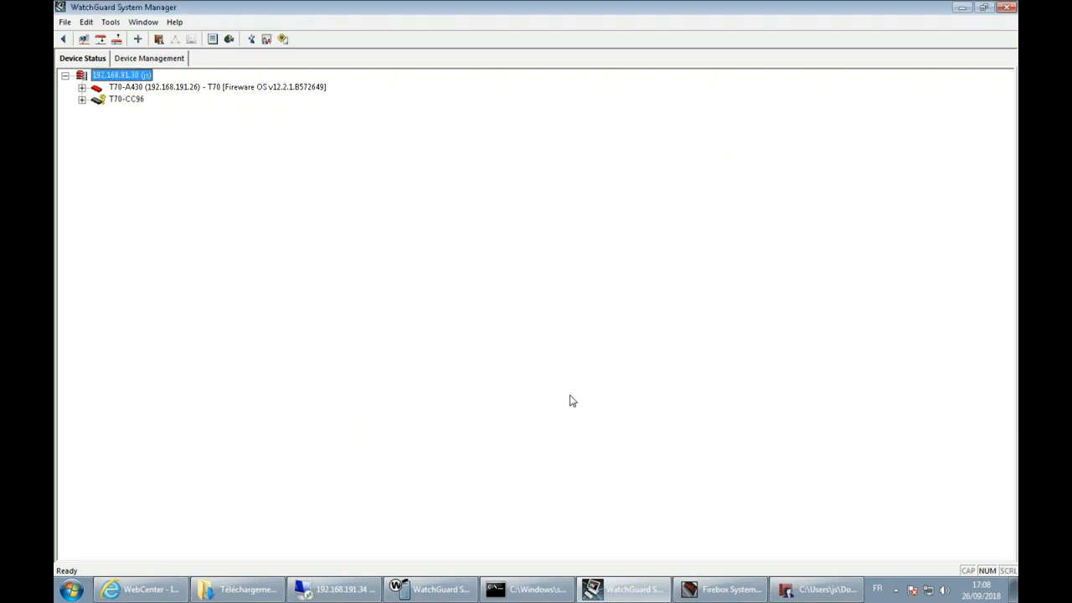
In T70-CC96's device properties, set the lease time to 1 minute and the management tunnel to Client.
left_click(130, 100)
right_click(133, 102)
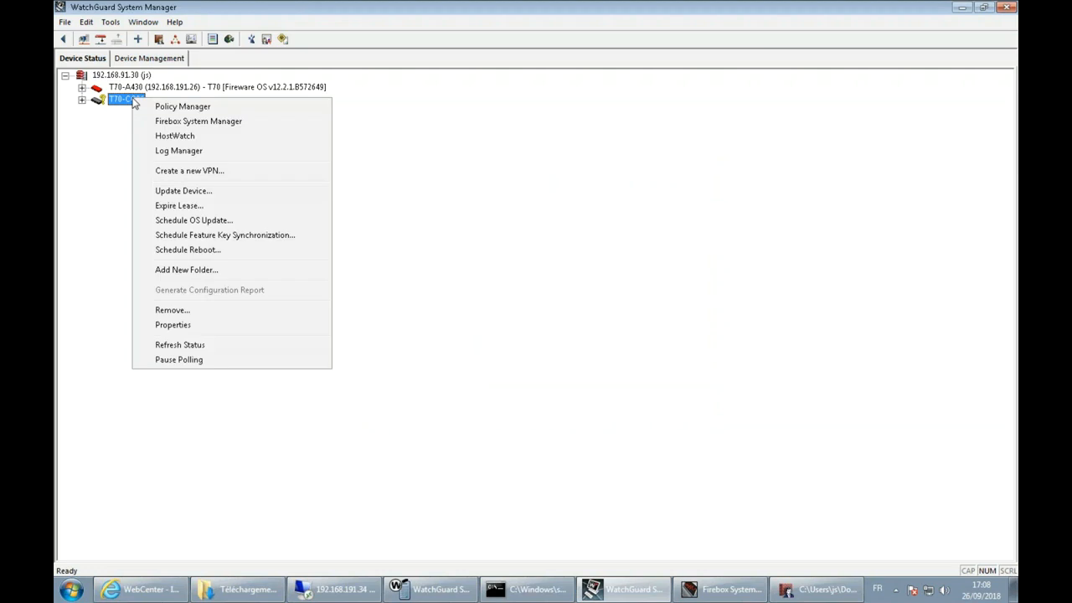
left_click(201, 326)
double_click(507, 354)
type("1")
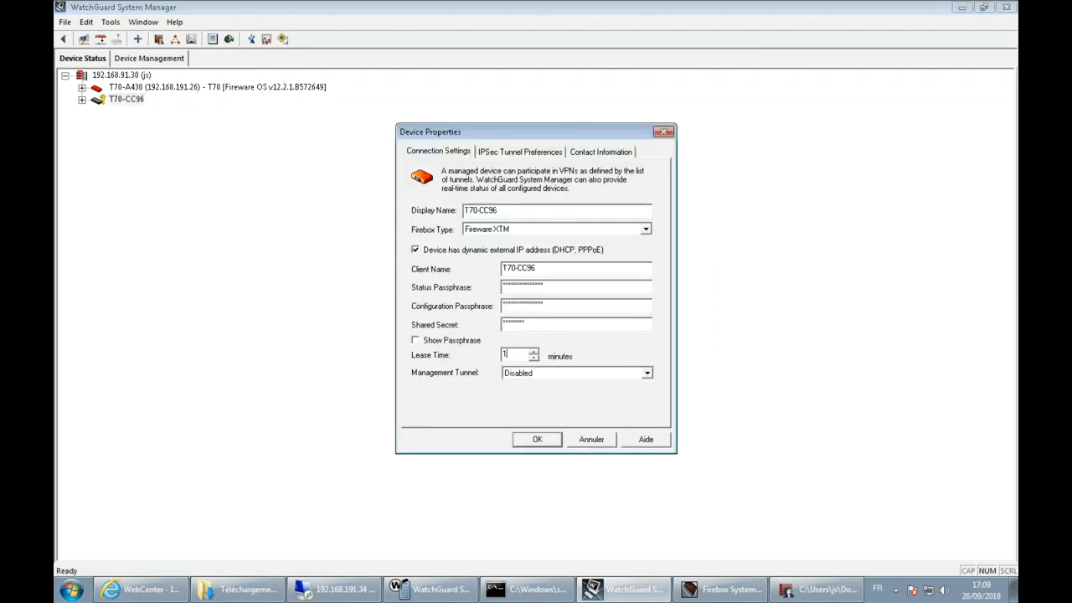
left_click(609, 375)
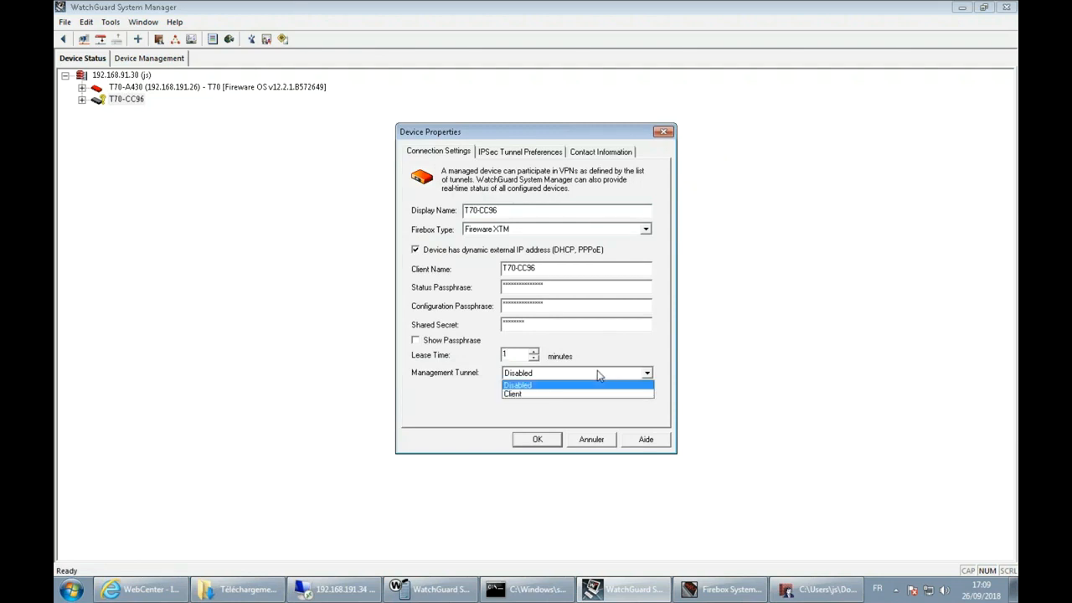
left_click(520, 395)
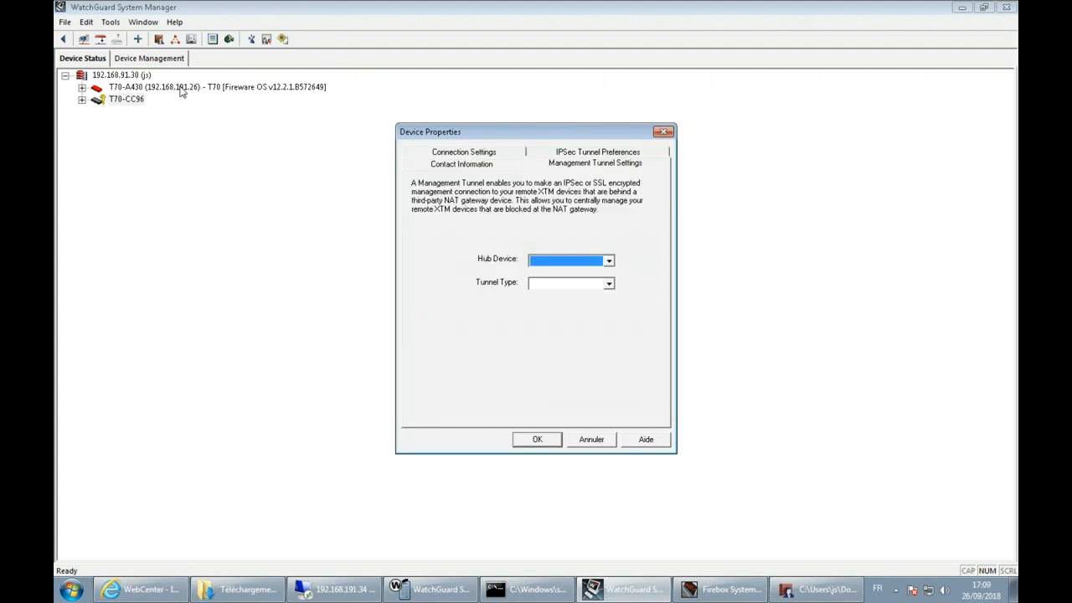
Set T70-A430 as the hub device and SSL as the tunnel type in T70-CC96's management tunnel settings.
left_click(564, 262)
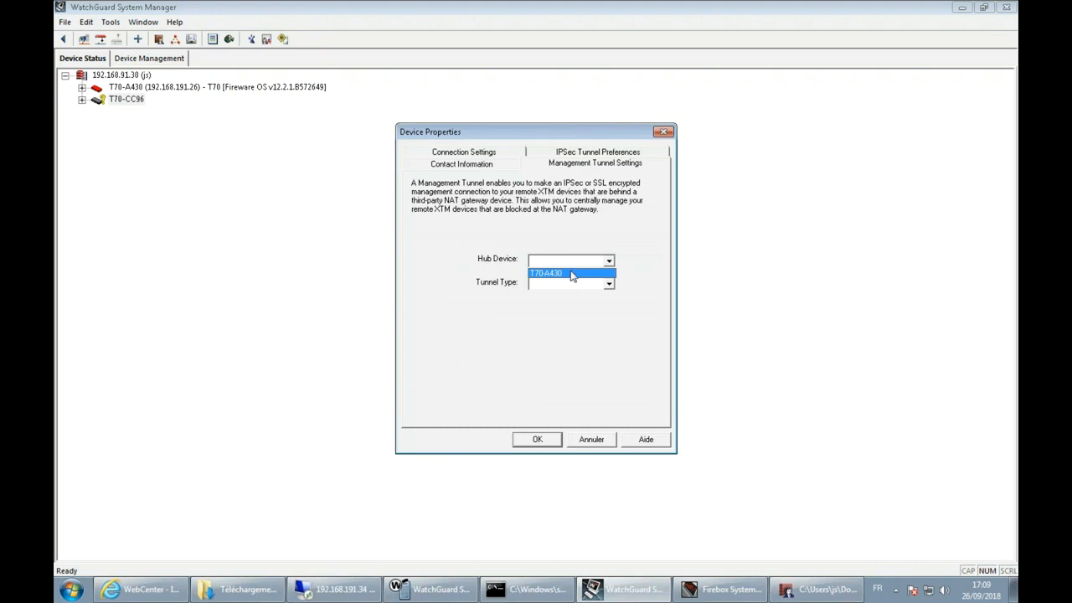
left_click(572, 274)
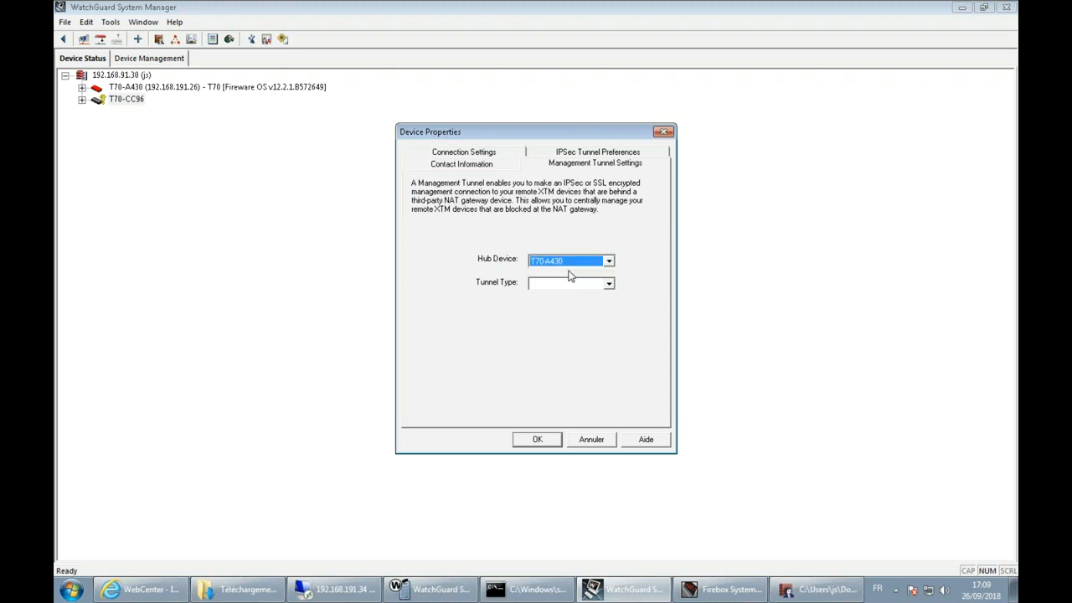
left_click(557, 285)
left_click(550, 295)
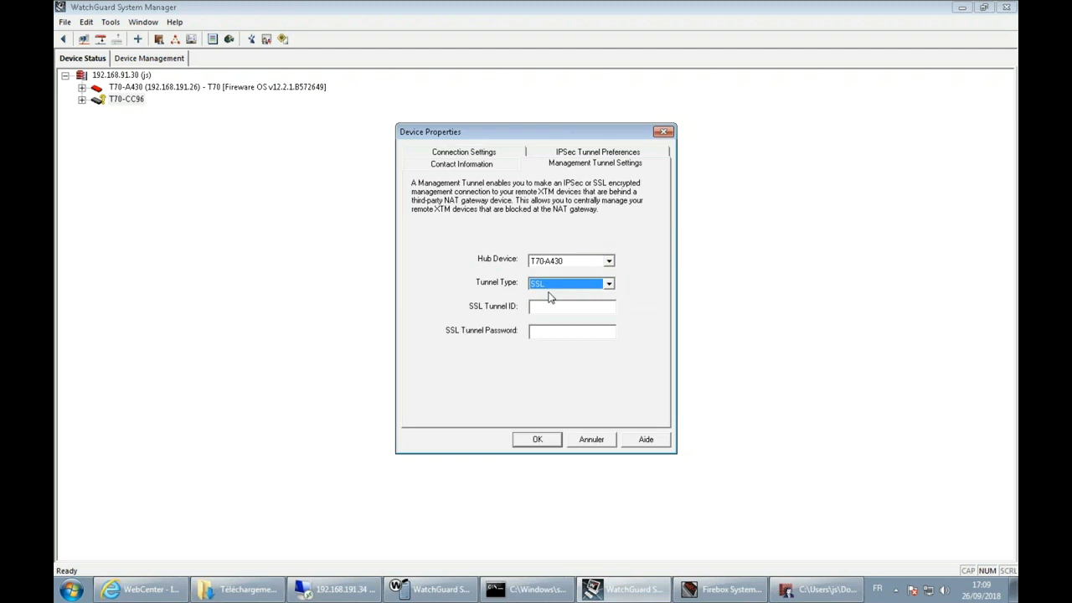
Enter T70-CC96 as the SSL tunnel ID, fill in the SSL tunnel password, and save the device properties.
left_click(549, 308)
type("T70-CC96")
left_click(561, 330)
type("**********")
left_click(540, 440)
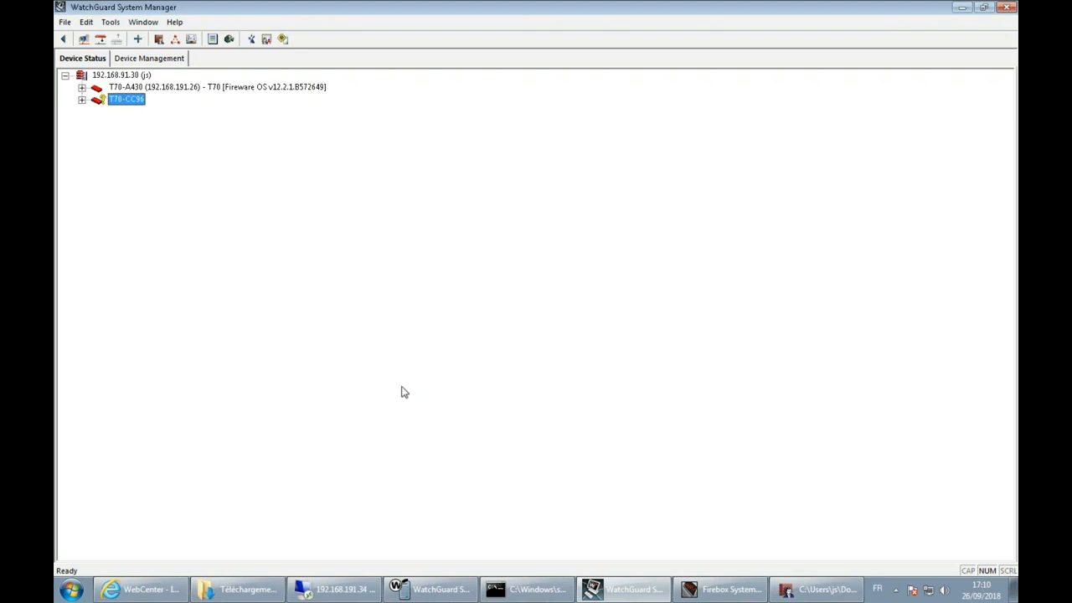
Switch to the remote desktop session at 192.168.191.34 and open T70-CC96's configuration in Policy Manager.
left_click(348, 572)
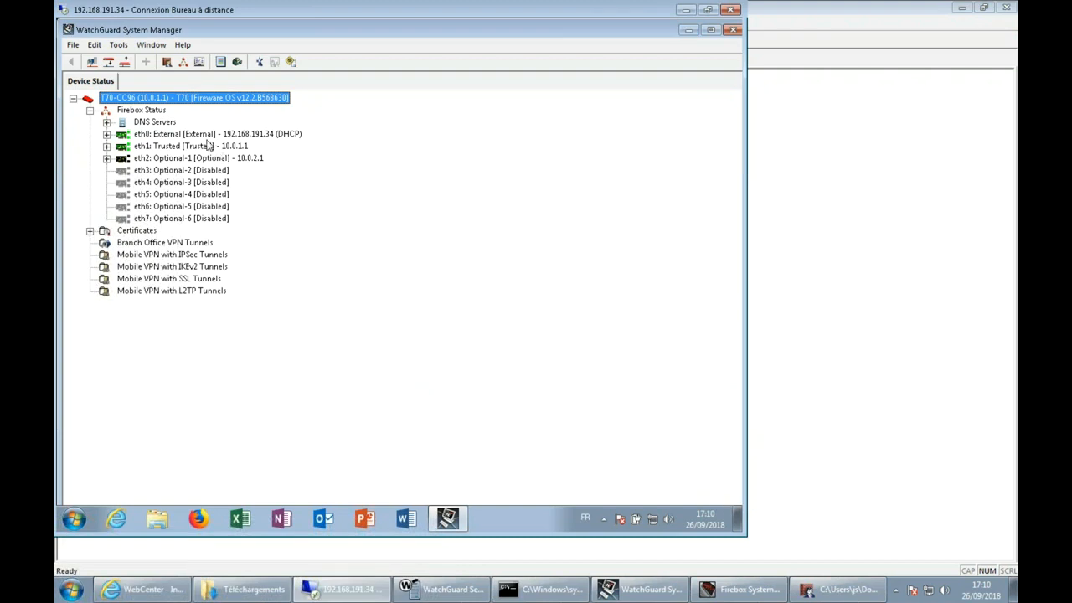
right_click(173, 99)
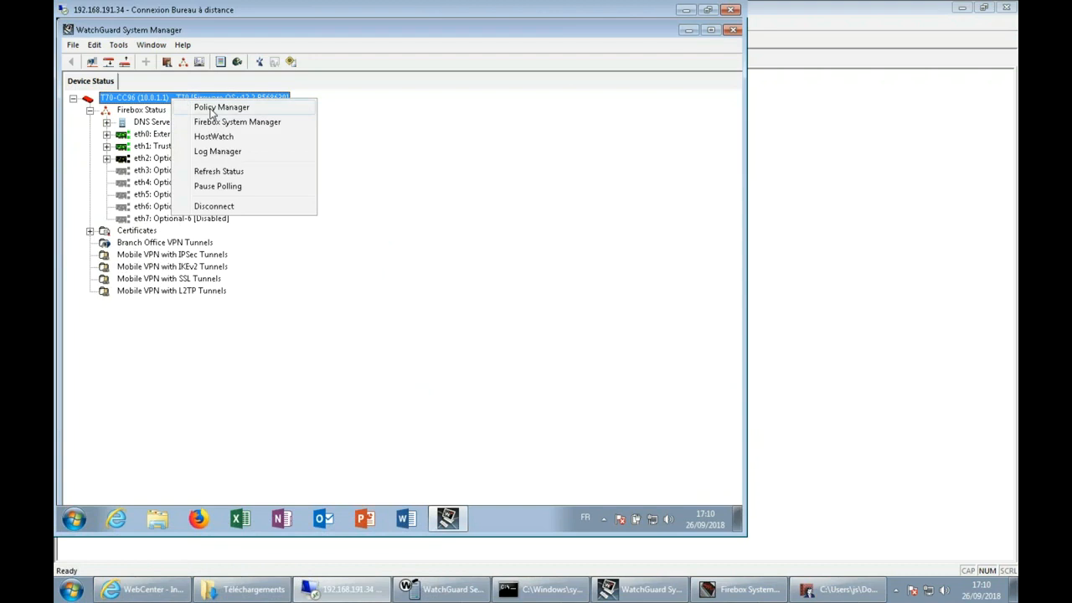
left_click(216, 108)
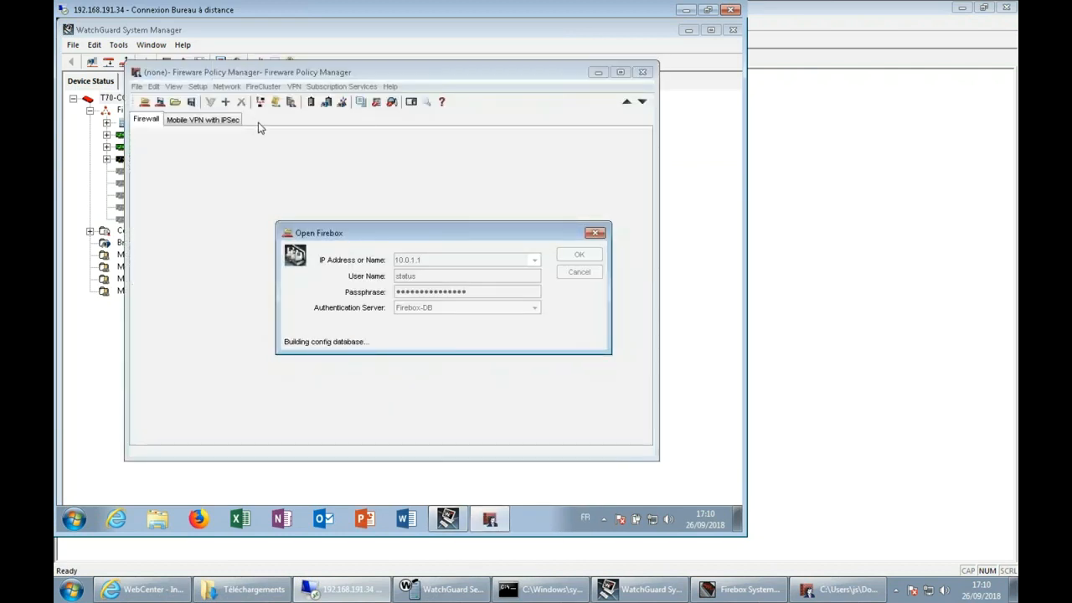
Enable centralized management in T70-CC96's managed device settings and set it to be managed with Management Server.
left_click(197, 86)
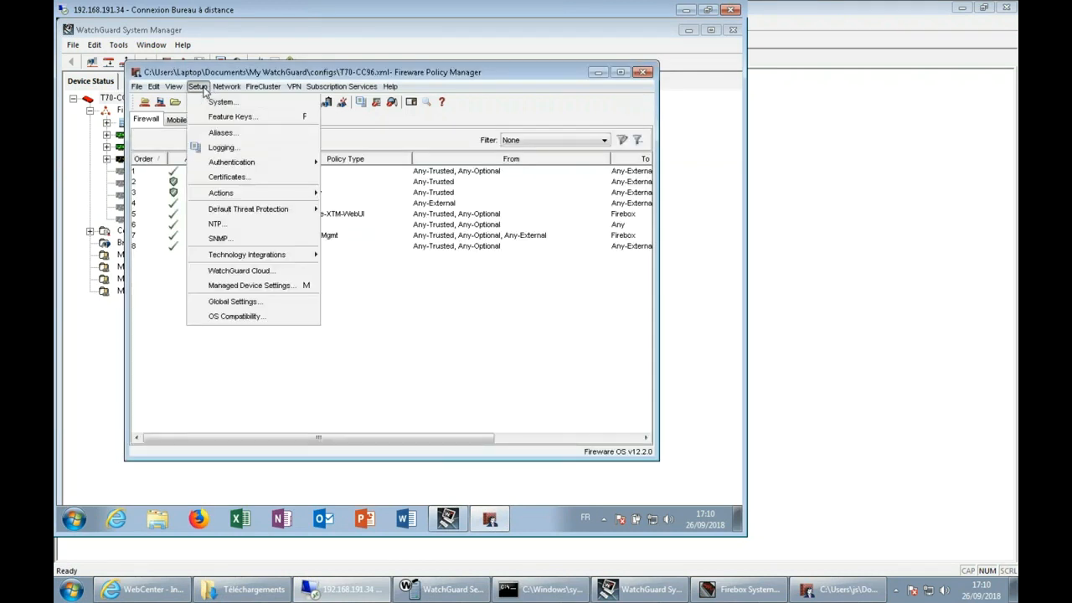
left_click(244, 287)
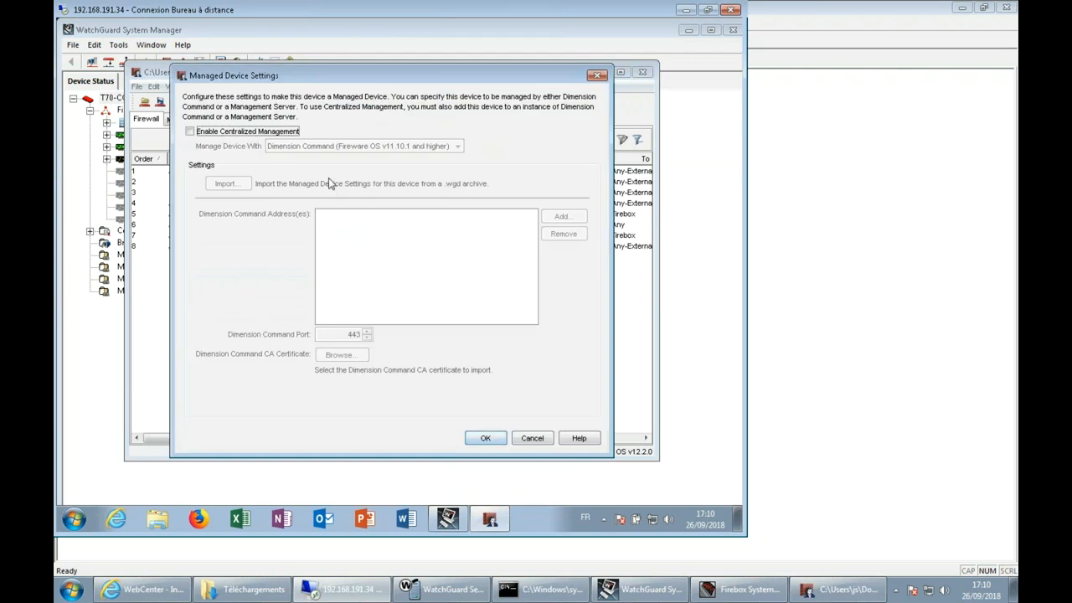
left_click(230, 136)
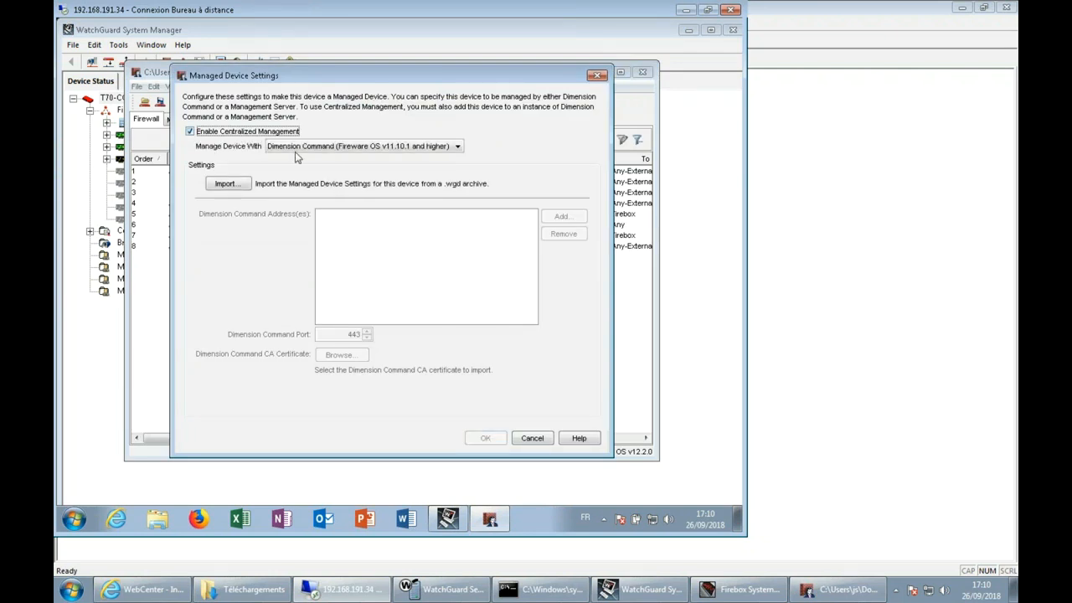
left_click(351, 147)
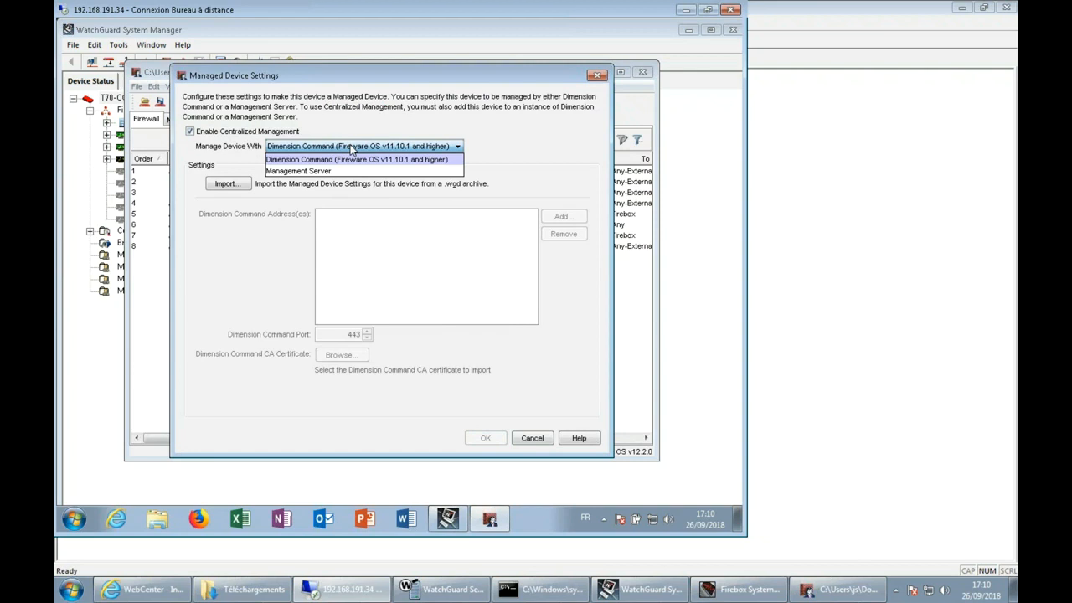
left_click(351, 147)
left_click(351, 147)
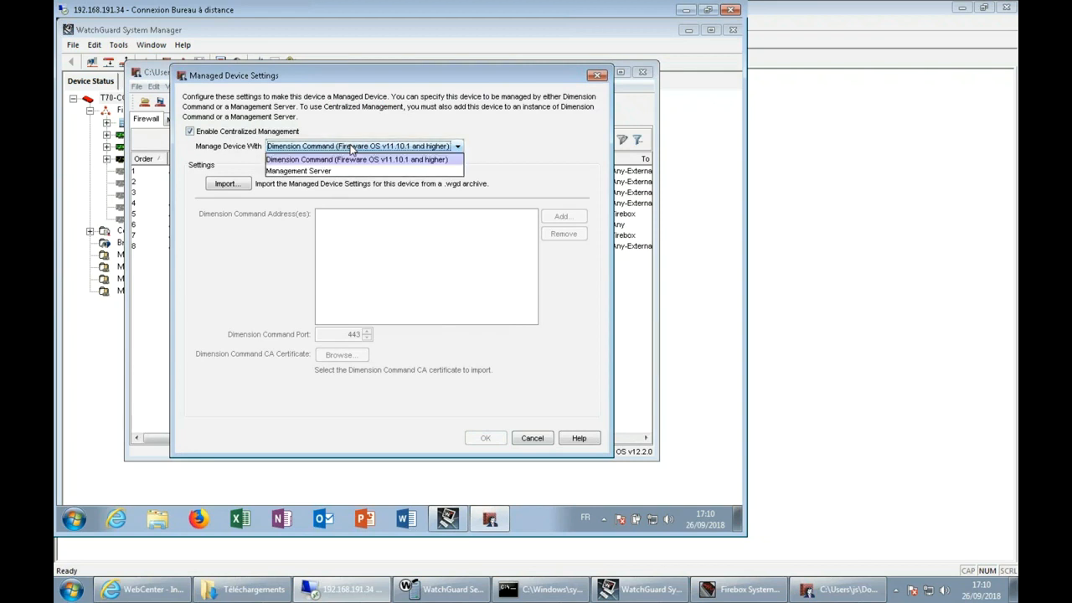
left_click(312, 171)
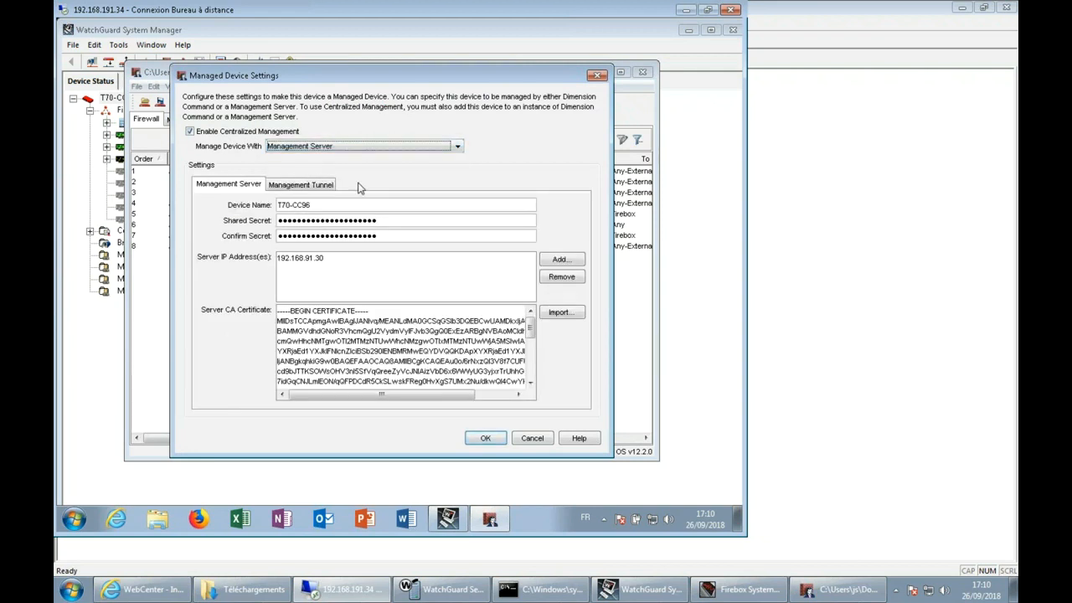
Compare the device name in the remote managed device settings with the client name in T70-CC96's properties on the Management Server.
left_click(331, 205)
triple_click(298, 203)
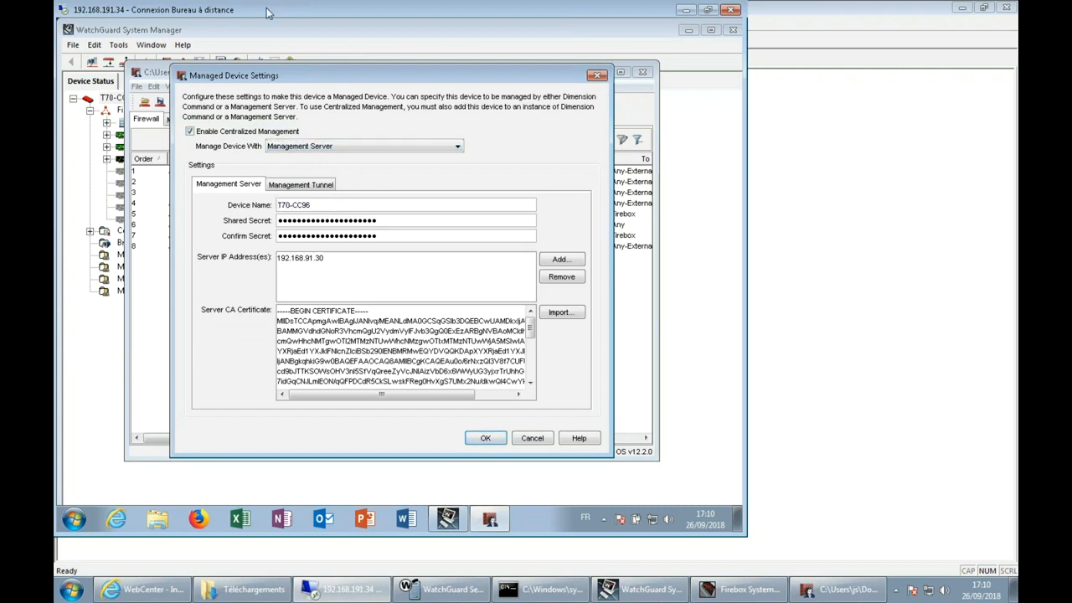
left_click_drag(270, 11, 552, 41)
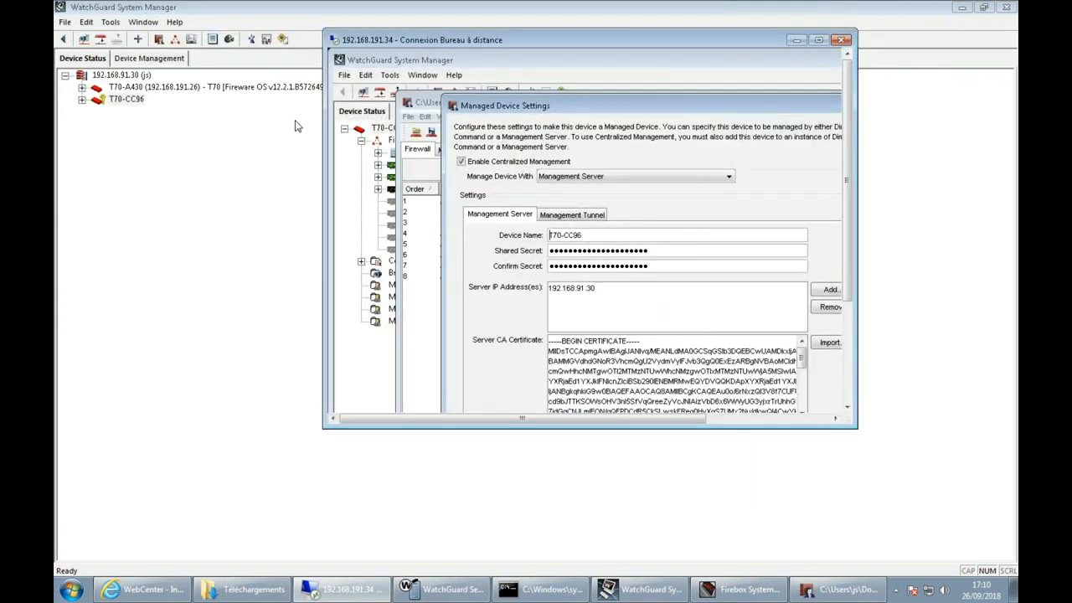
left_click_drag(854, 427, 969, 556)
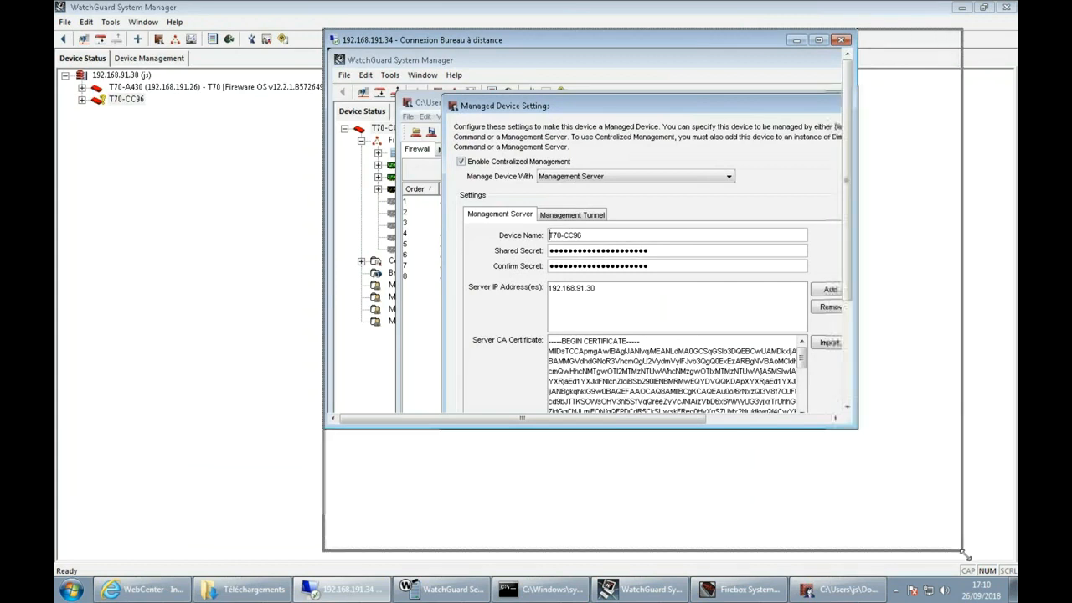
left_click(126, 100)
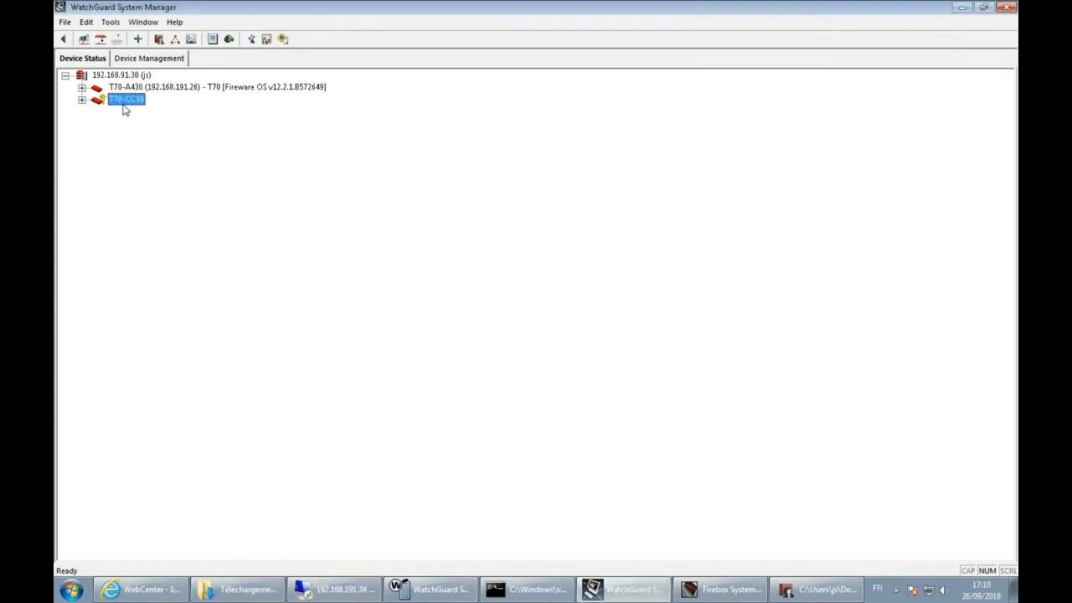
right_click(125, 99)
left_click(189, 323)
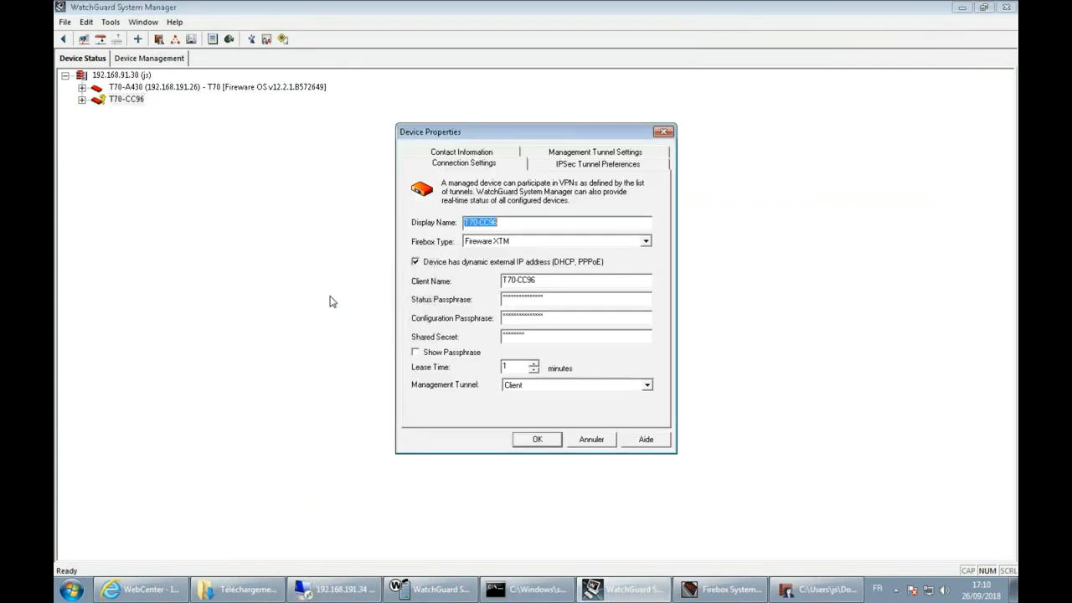
left_click(540, 282)
left_click(591, 441)
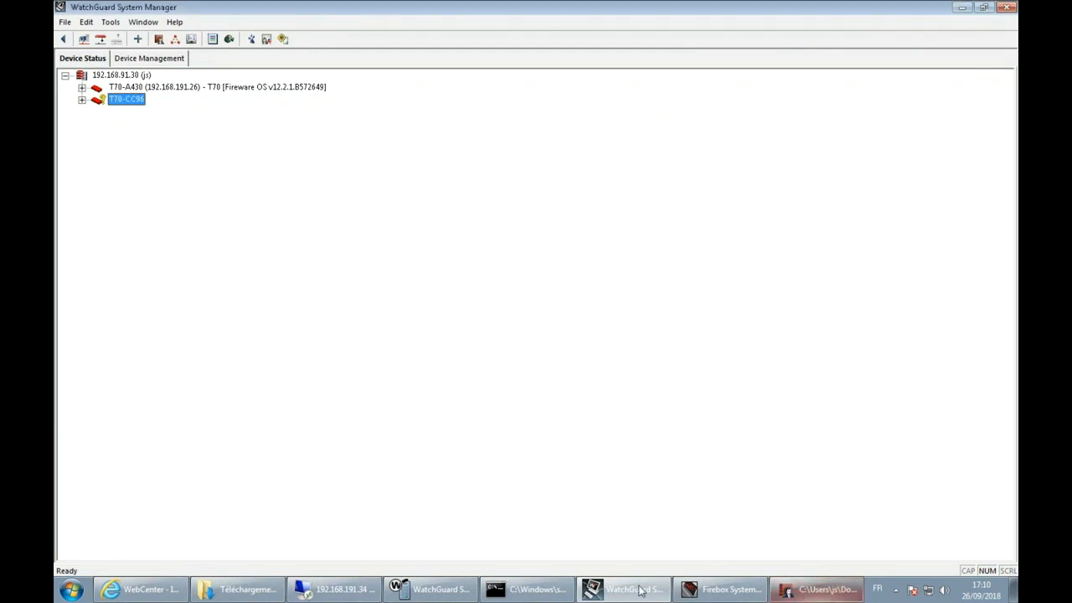
Switch to the 192.168.191.34 remote session and re-enter and confirm the shared secret in T70-CC96's managed device settings.
left_click(343, 591)
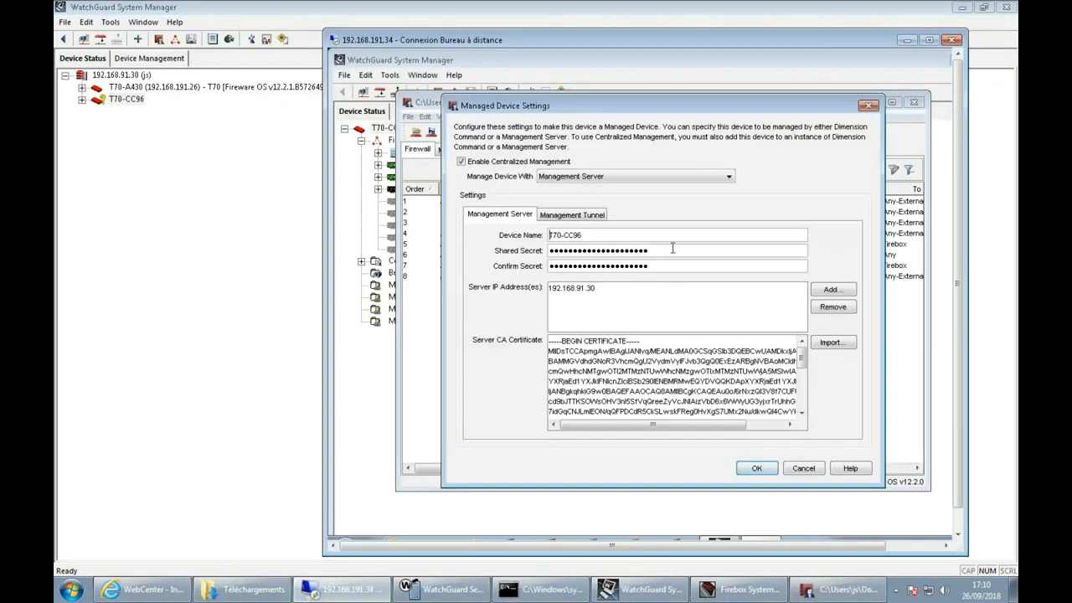
left_click_drag(675, 253, 550, 252)
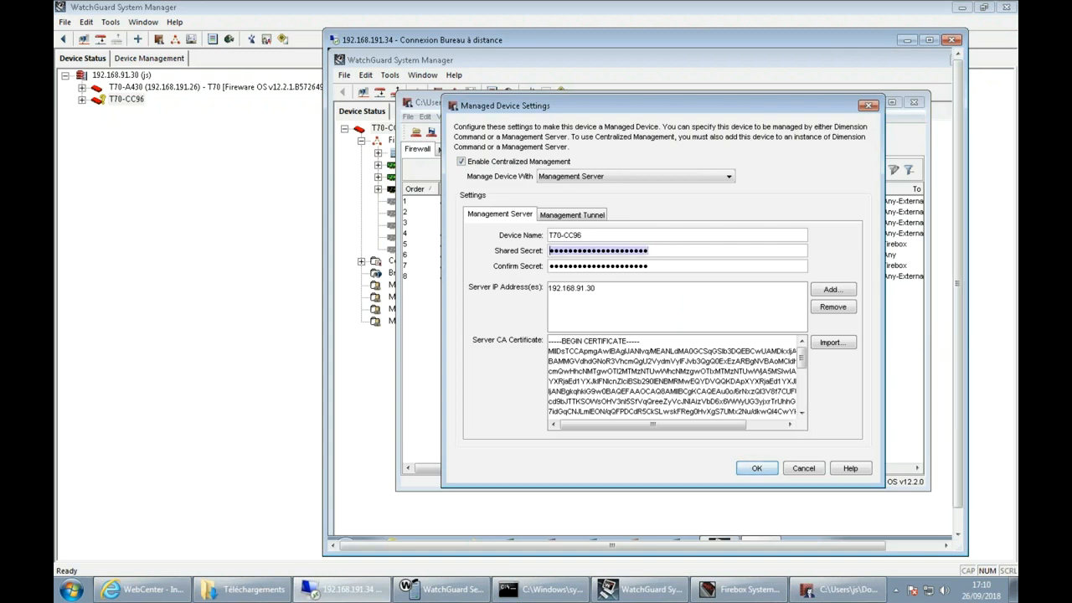
type("*********")
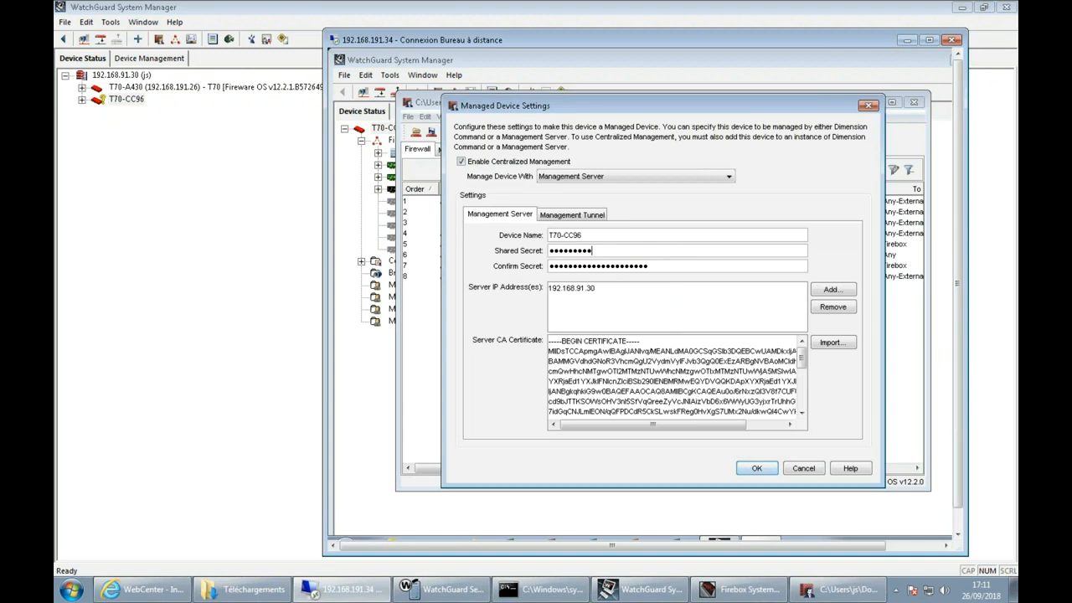
key("Tab")
type("**********")
Replace the shared secret in T70-CC96's device properties on the Management Server and save the properties.
right_click(121, 99)
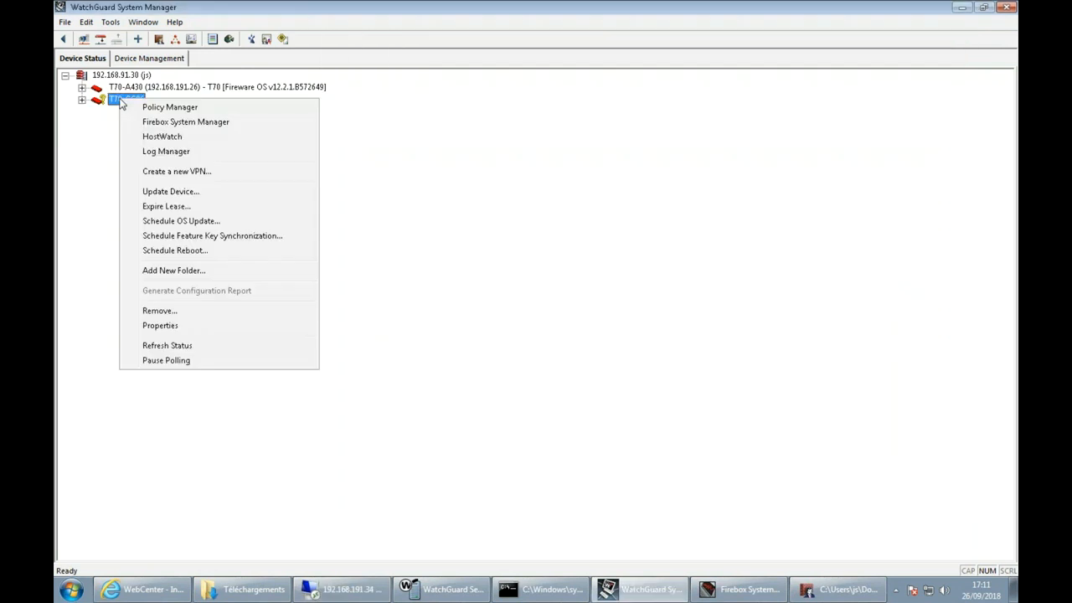
left_click(161, 325)
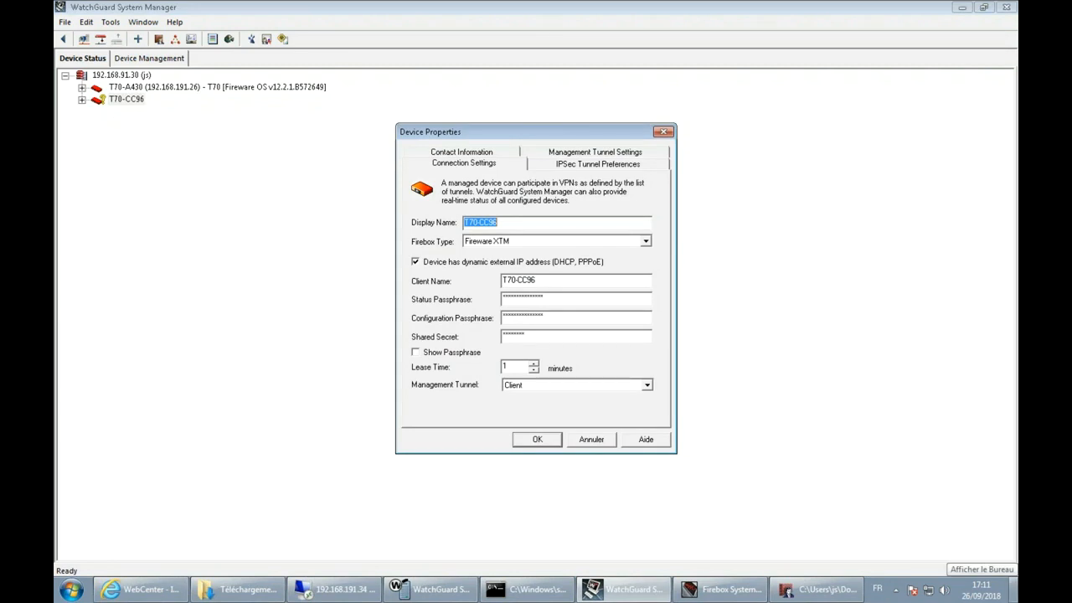
double_click(546, 339)
left_click_drag(524, 335, 417, 329)
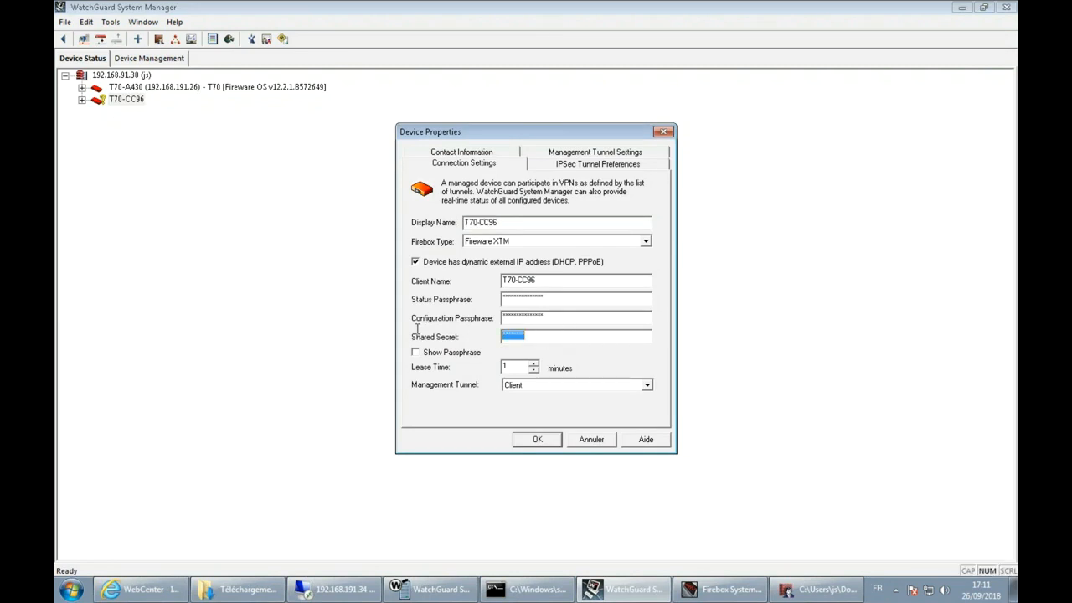
type("**")
left_click(540, 439)
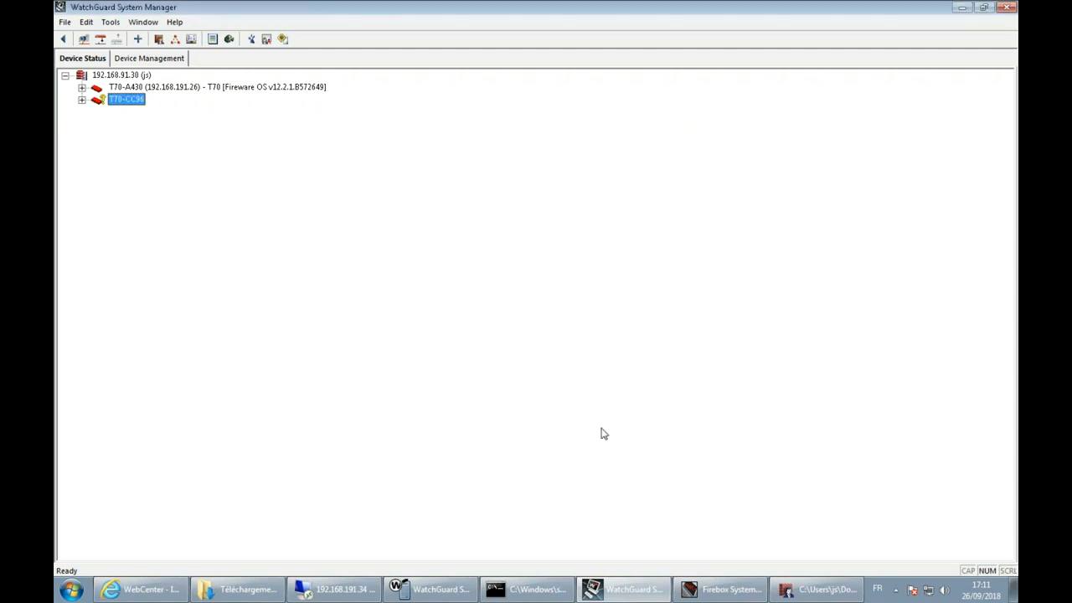
Return to the remote session and review the server IP address and server CA certificate in T70-CC96's managed device settings.
left_click(821, 590)
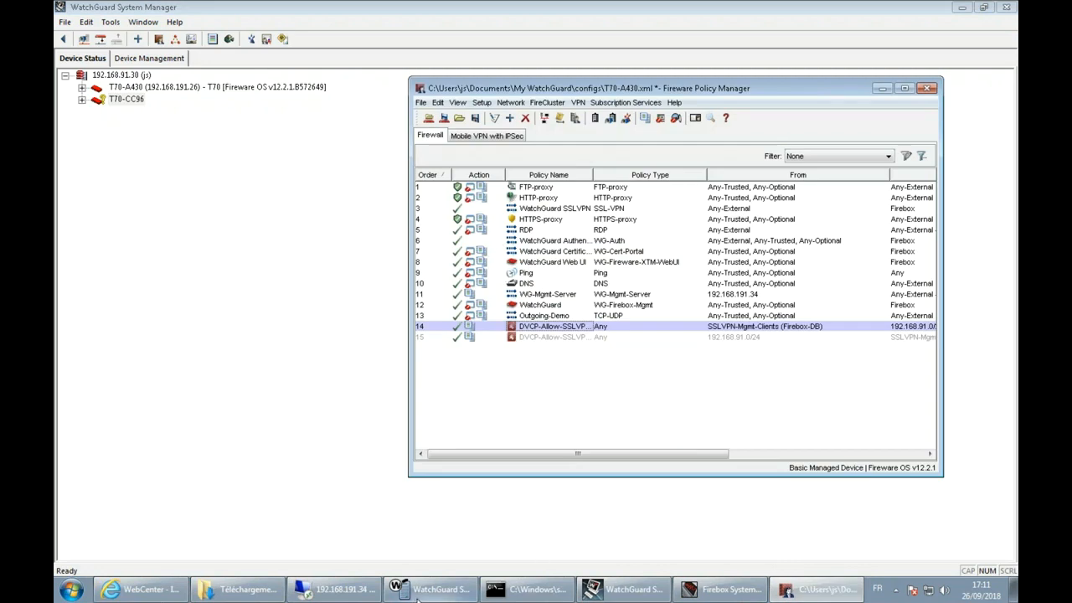
left_click(342, 591)
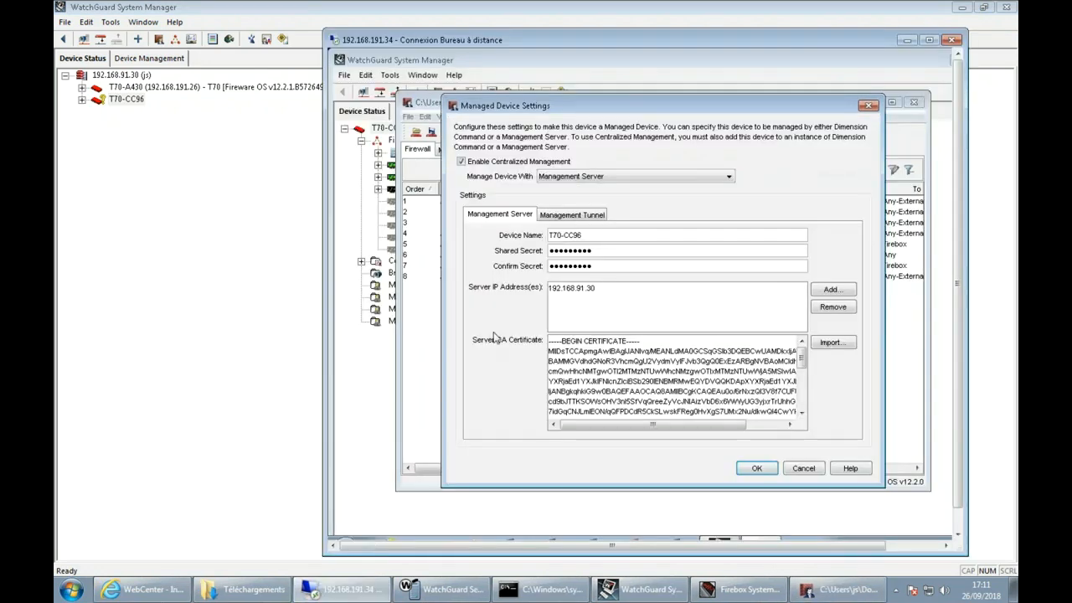
left_click(596, 291)
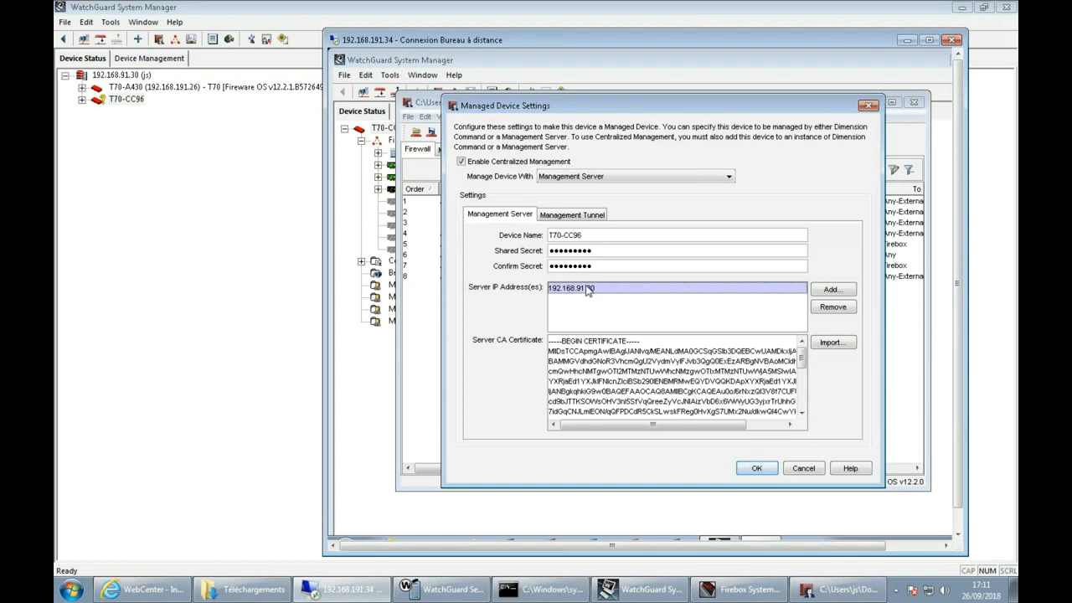
scroll(625, 364, "down", 5)
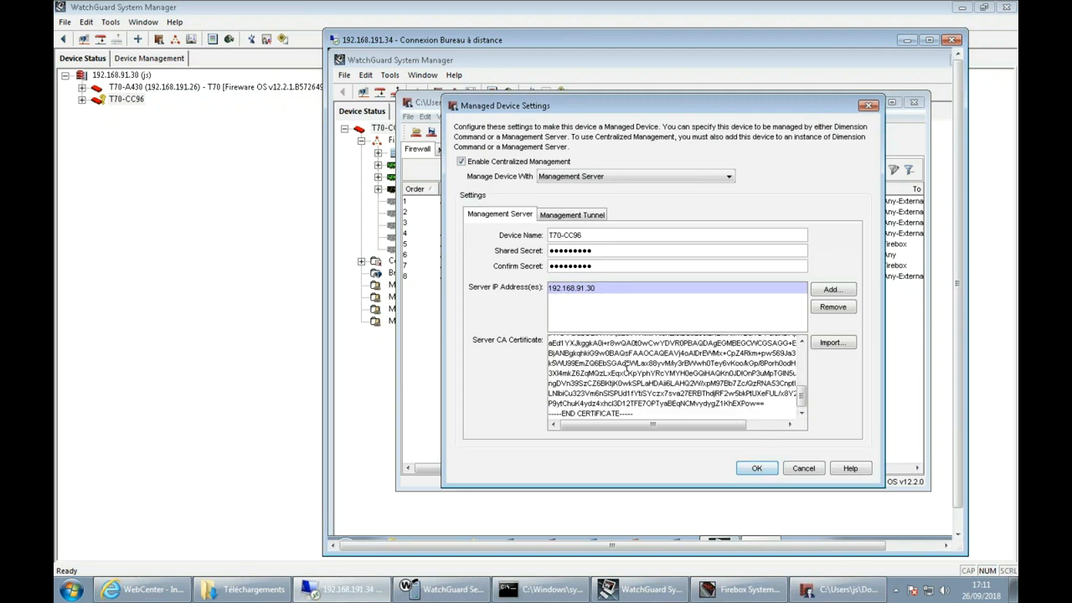
scroll(627, 364, "up", 5)
scroll(626, 363, "down", 5)
scroll(627, 363, "up", 5)
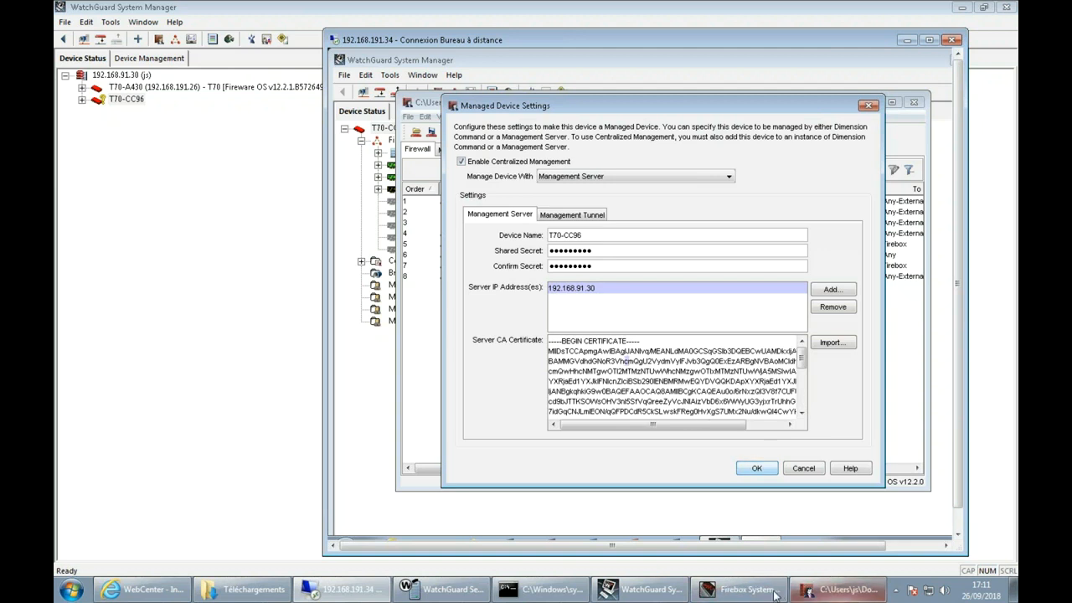
Check the server CA certificate in T70-A430's managed device settings in the local Policy Manager, and leave without saving changes.
left_click(829, 588)
left_click(481, 102)
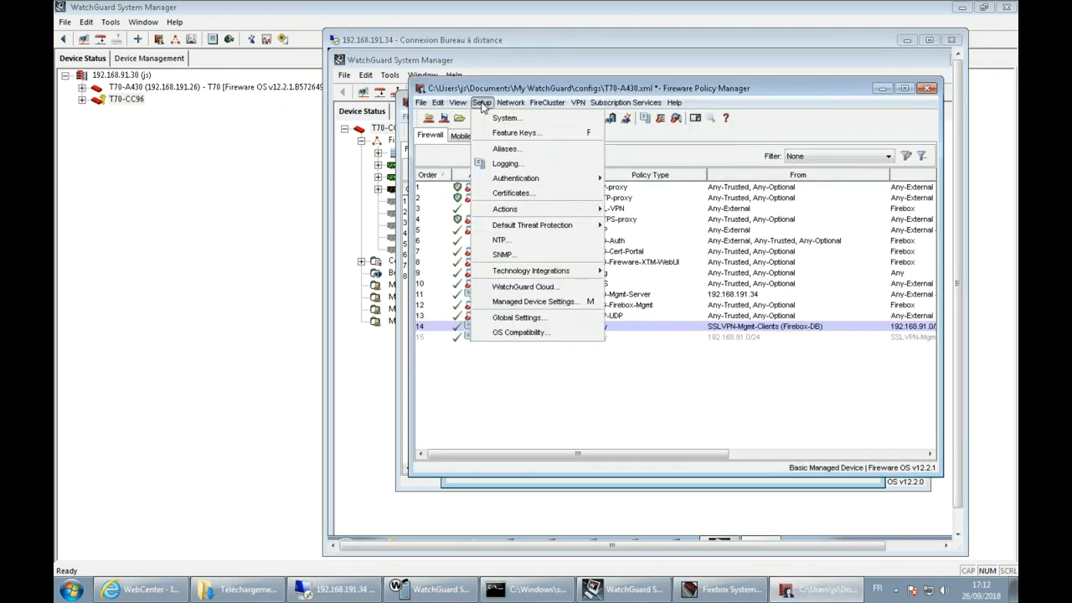
left_click(526, 303)
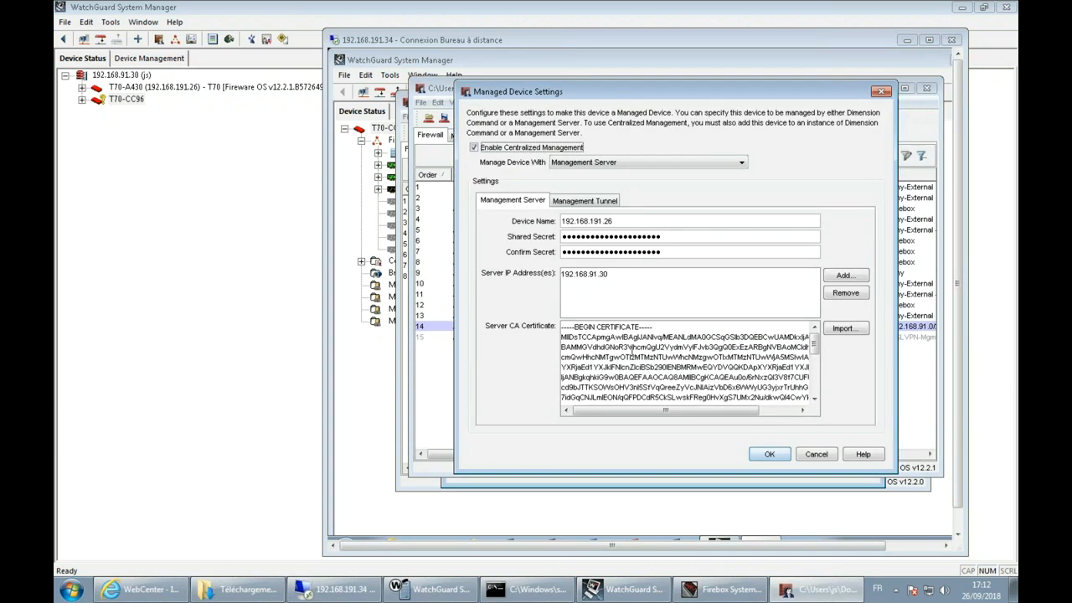
left_click(816, 454)
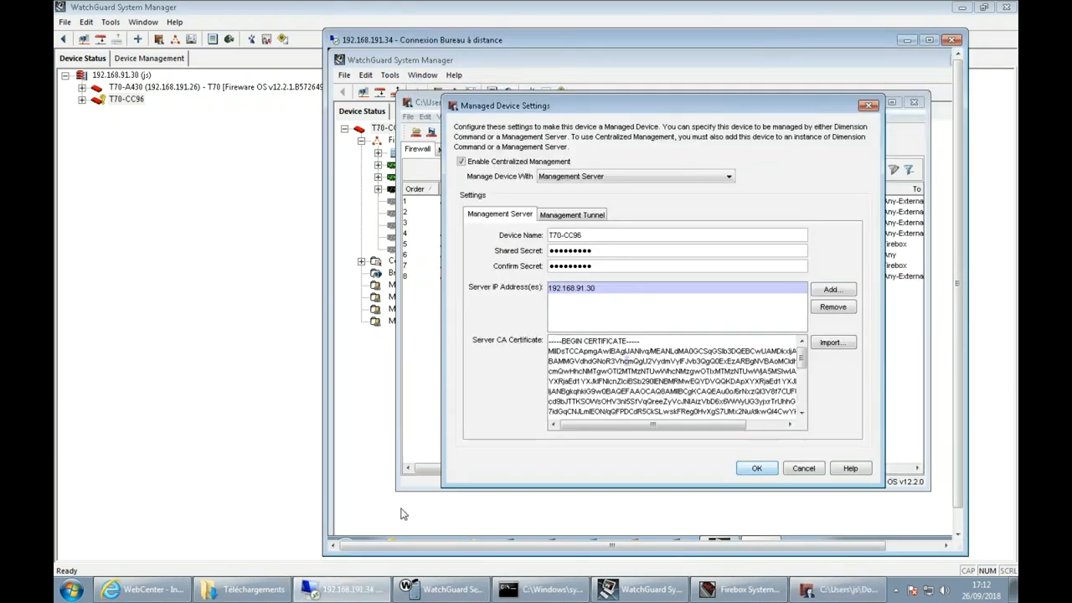
Switch to WebCenter, log out and back in as admin, and examine the Management Server CA certificate in CA Manager.
left_click(155, 591)
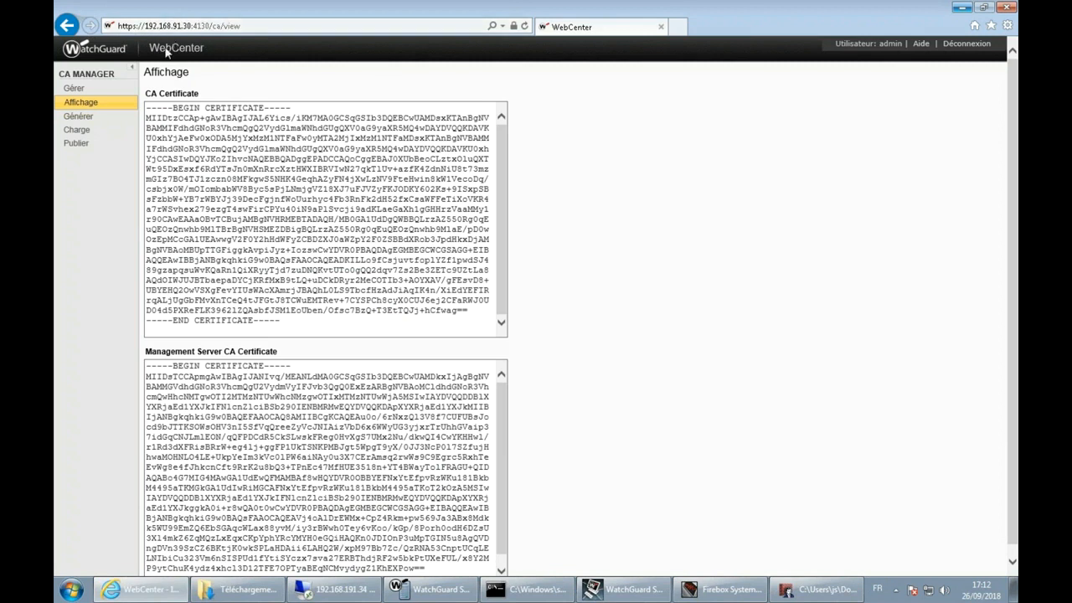
left_click(961, 43)
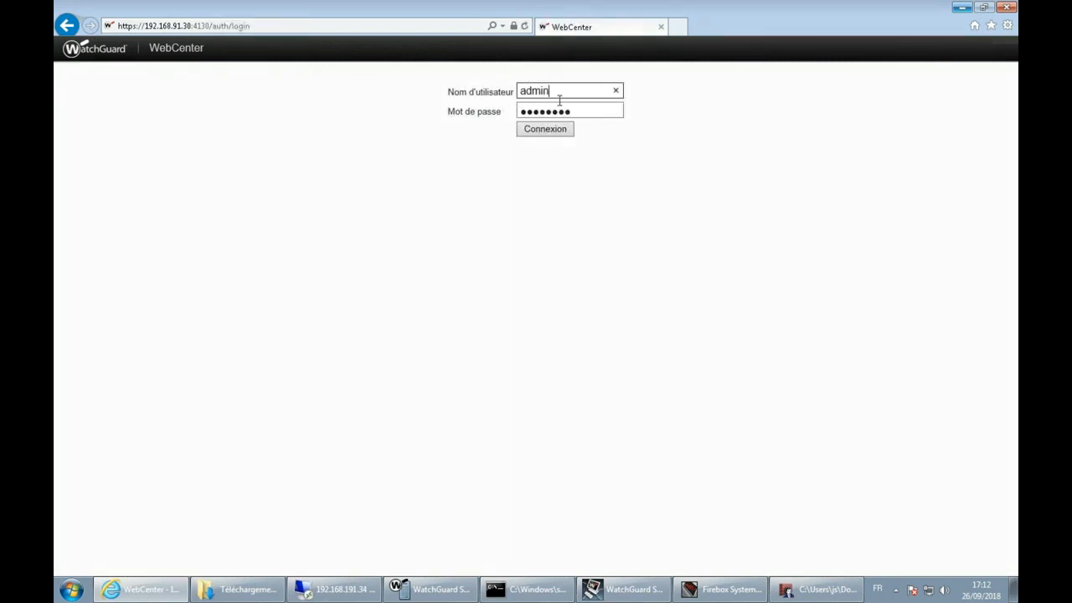
left_click(546, 129)
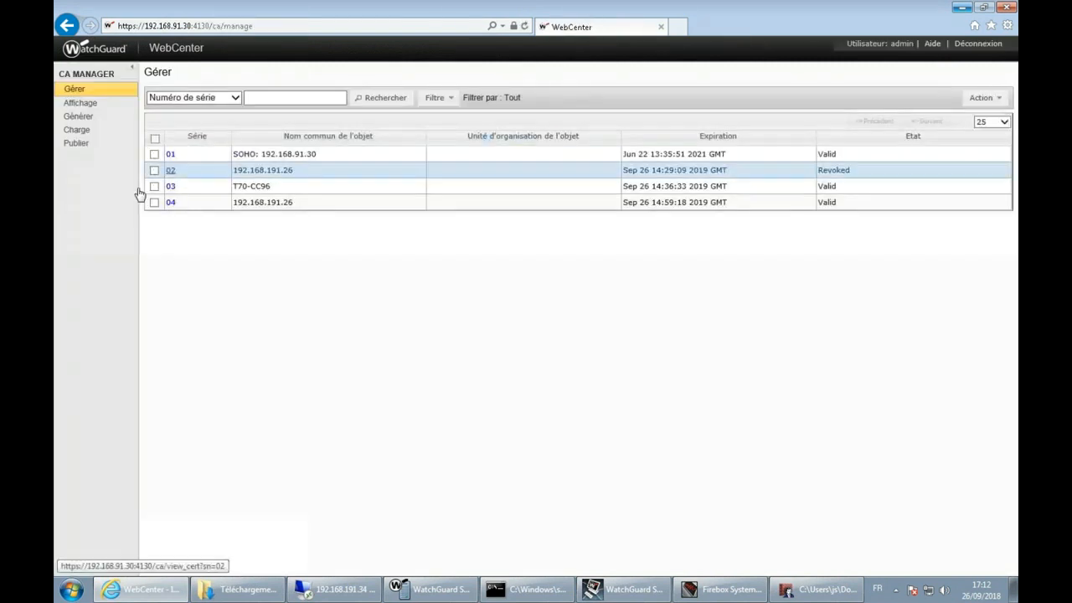
left_click(80, 102)
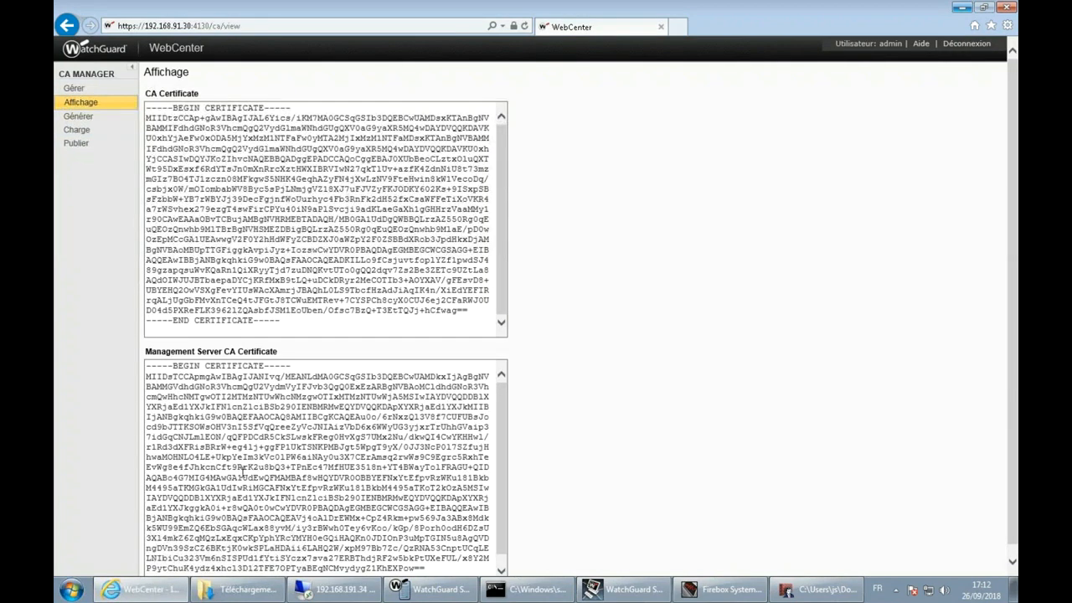
left_click(273, 435)
key("ctrl+a")
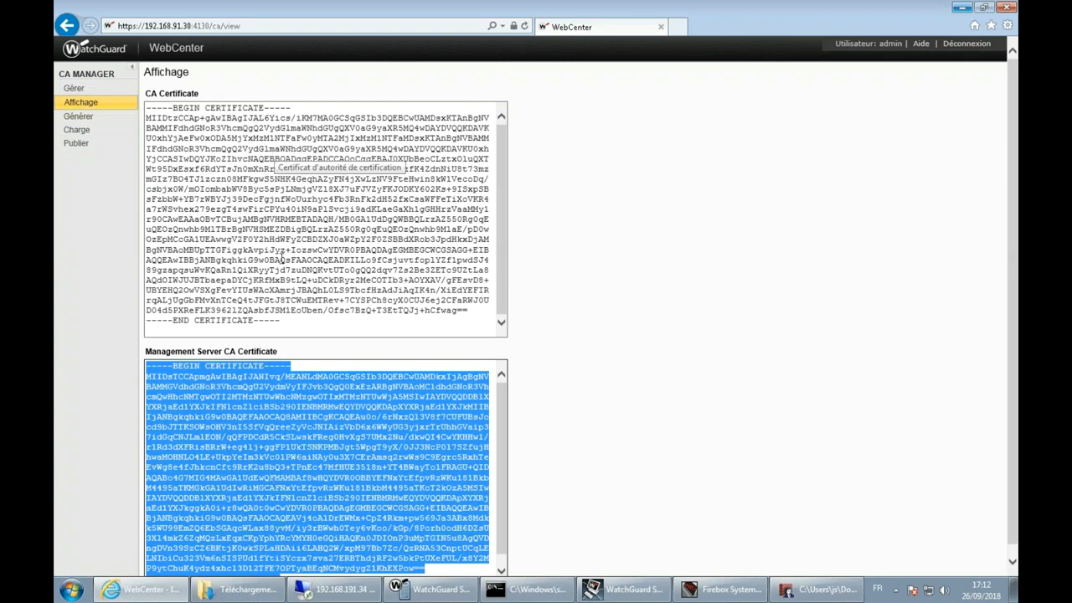
left_click(962, 6)
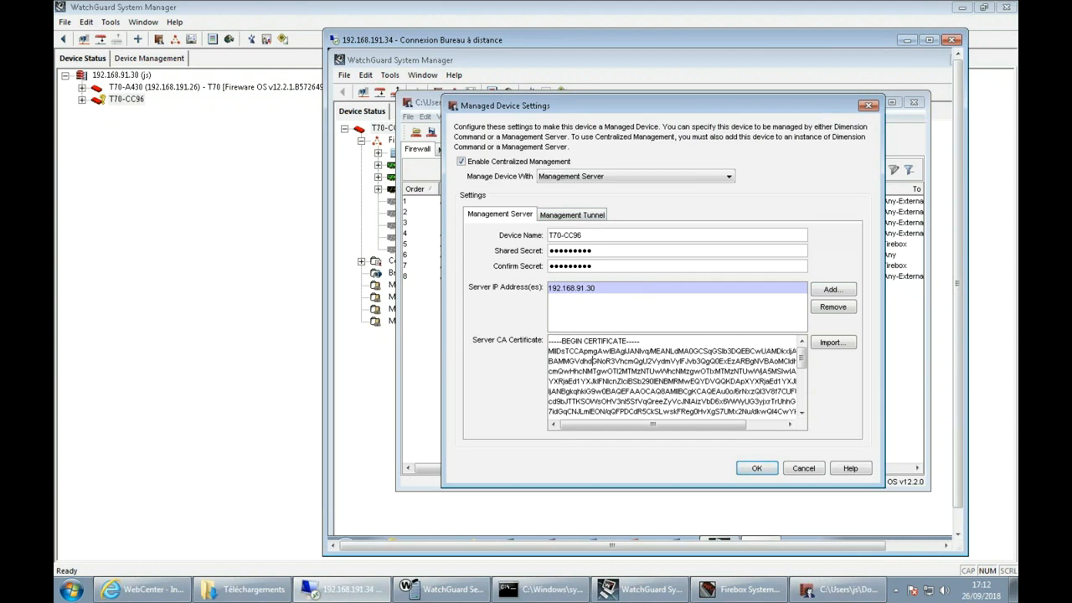
Enable the SSL tunnel for remote management in T70-CC96's managed device settings and set the SSL server to 192.168.191.26.
left_click(566, 216)
left_click(521, 238)
left_click(588, 253)
type("192.168.191.26")
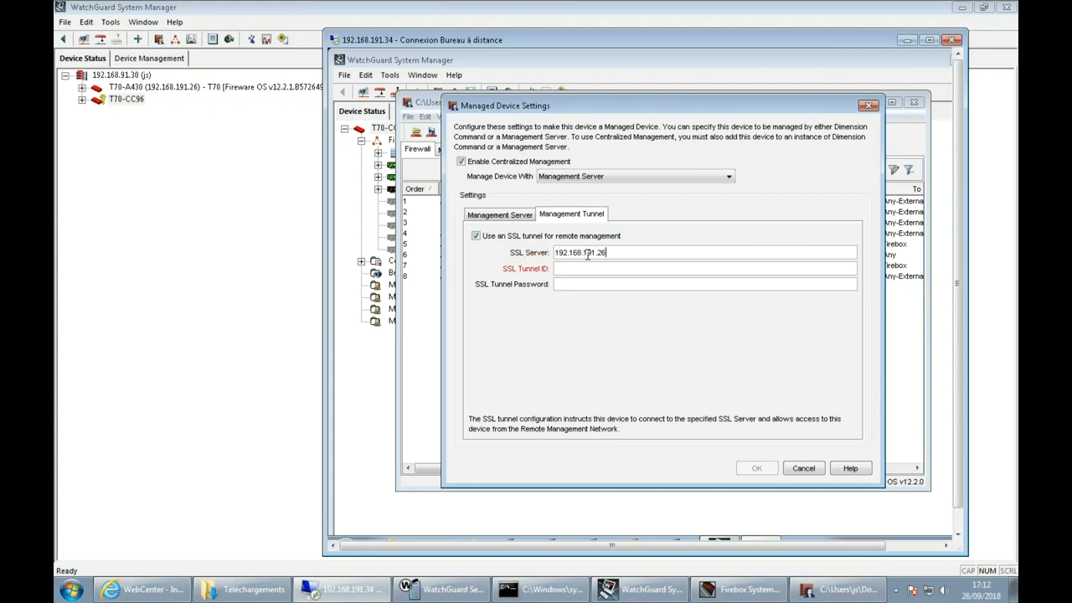
Check the SSL tunnel ID in the management tunnel settings of T70-CC96's device properties on the Management Server.
right_click(115, 100)
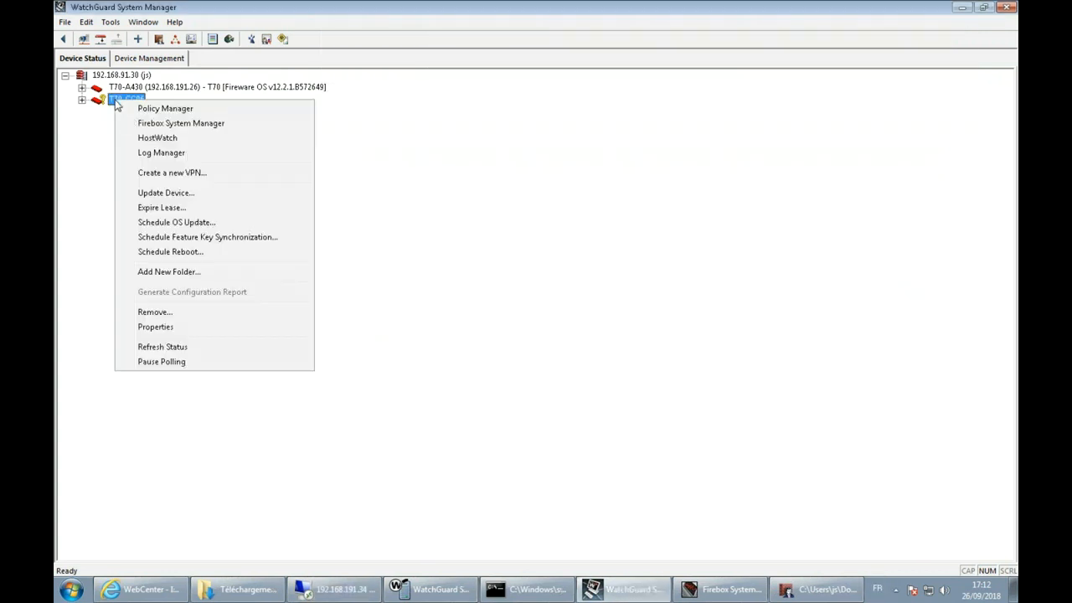
left_click(164, 328)
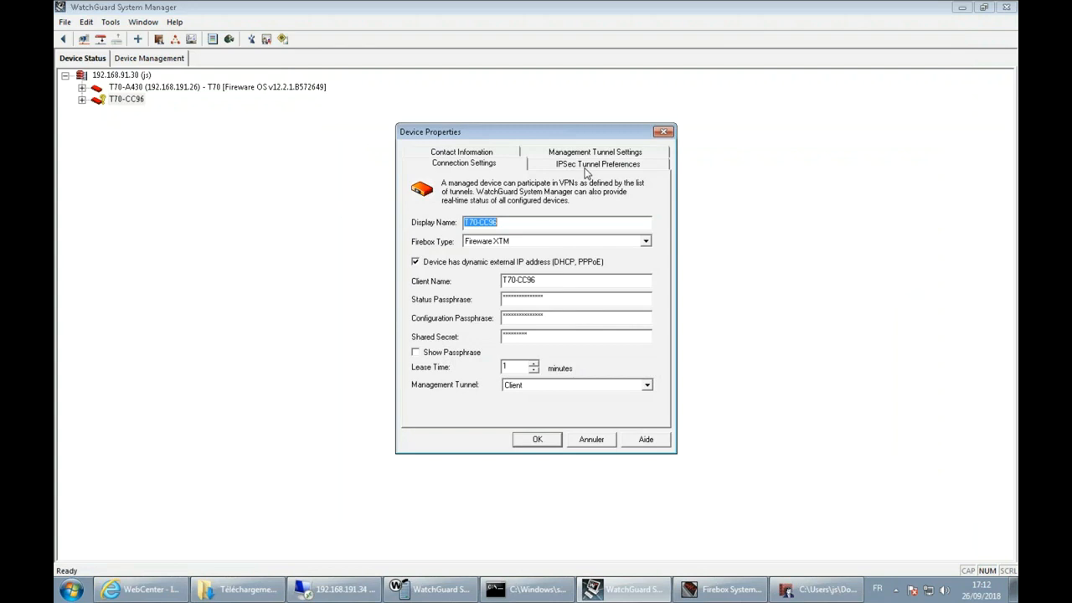
left_click(586, 154)
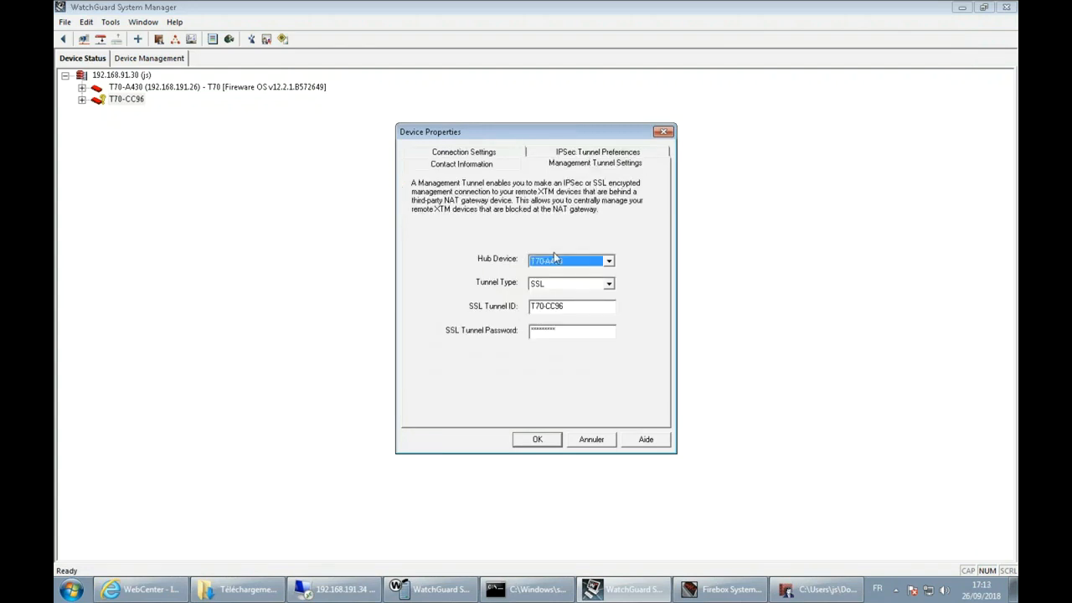
left_click(574, 306)
Return to the remote session, enter T70-CC96 as SSL tunnel ID, fill in the SSL tunnel password, and apply the managed device settings.
left_click(804, 588)
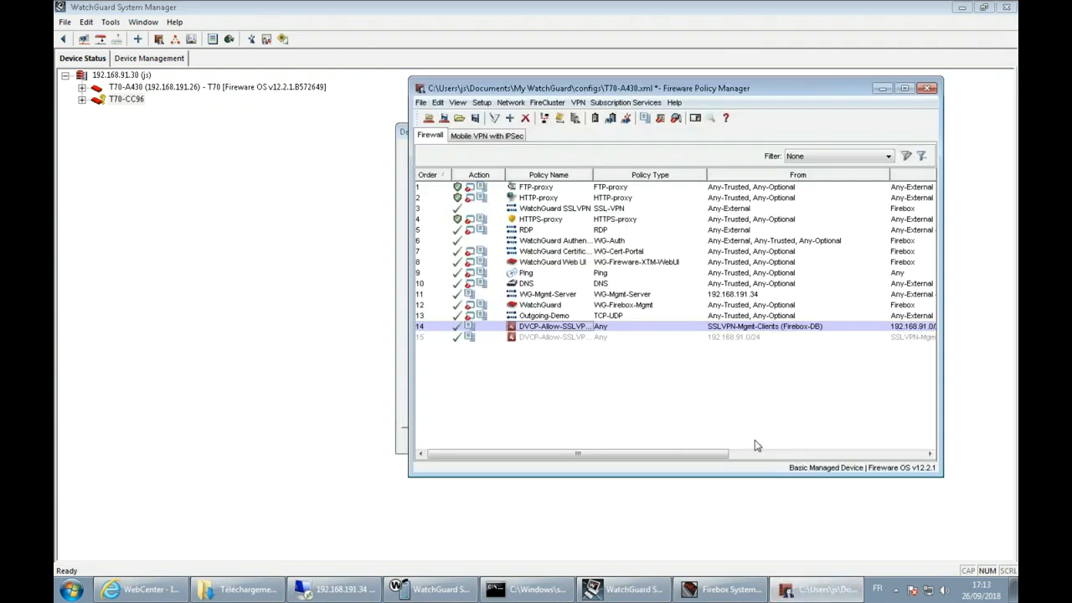
left_click(339, 589)
left_click(575, 268)
type("T70-CC96")
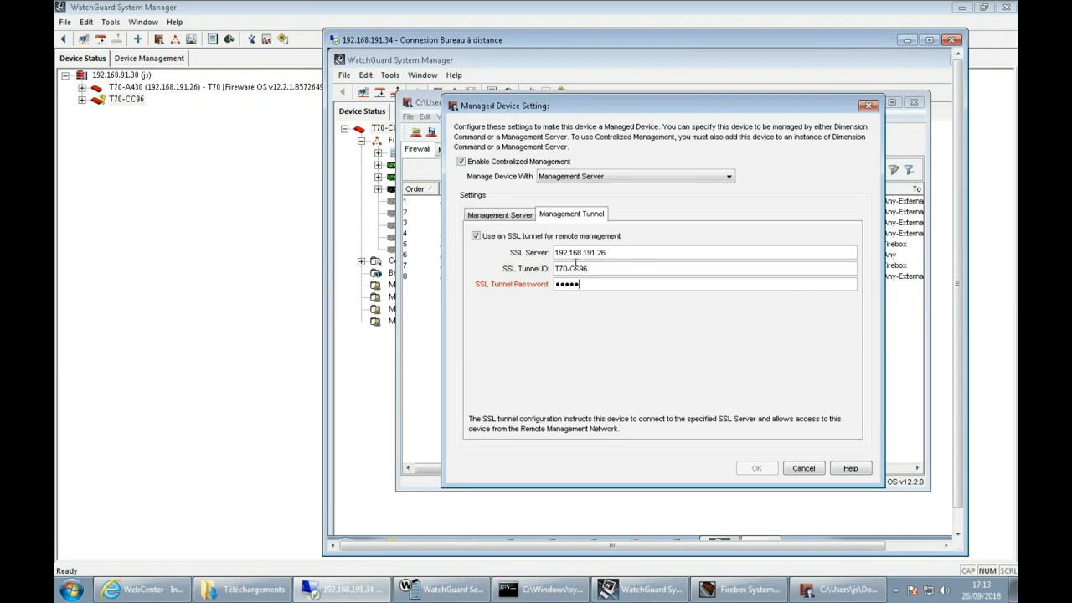
type("*")
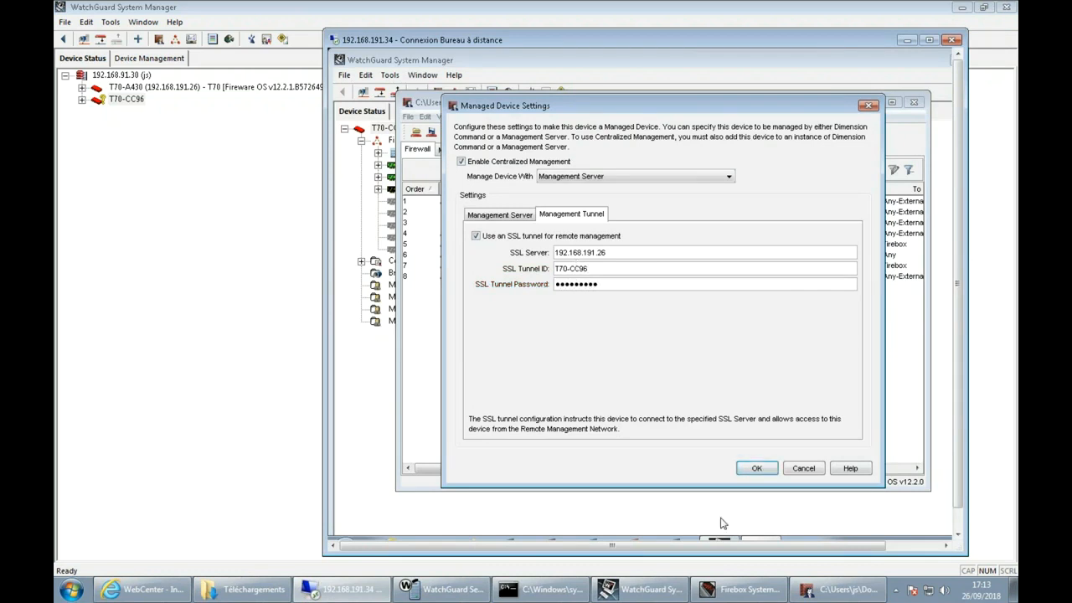
left_click(756, 469)
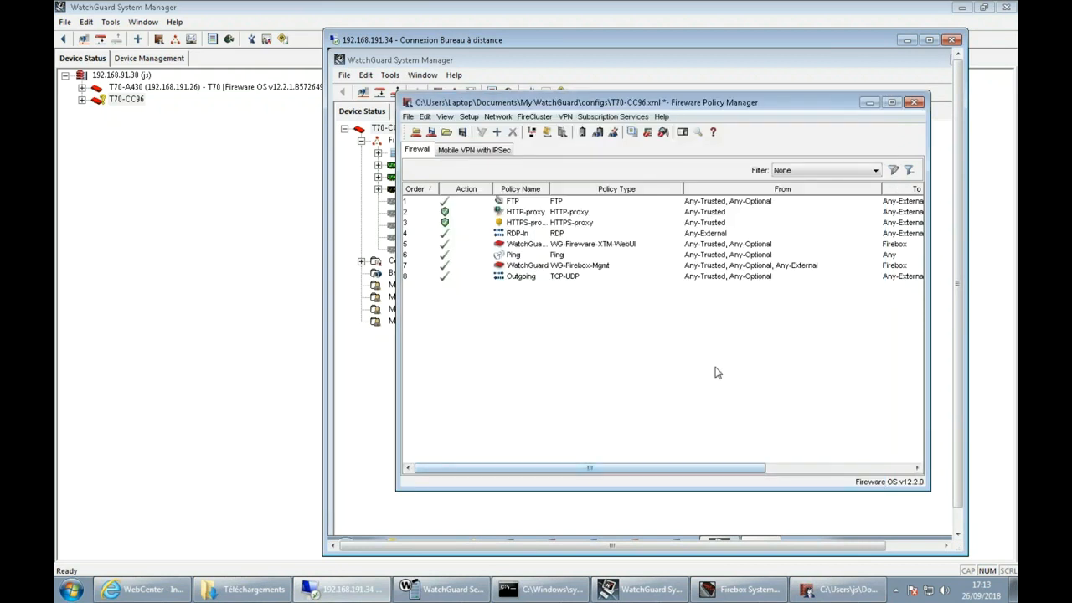
Save the configuration to the Firebox at 10.0.1.1 as admin, supplying the administrator passphrase and overwriting T70-CC96.xml.
left_click(431, 133)
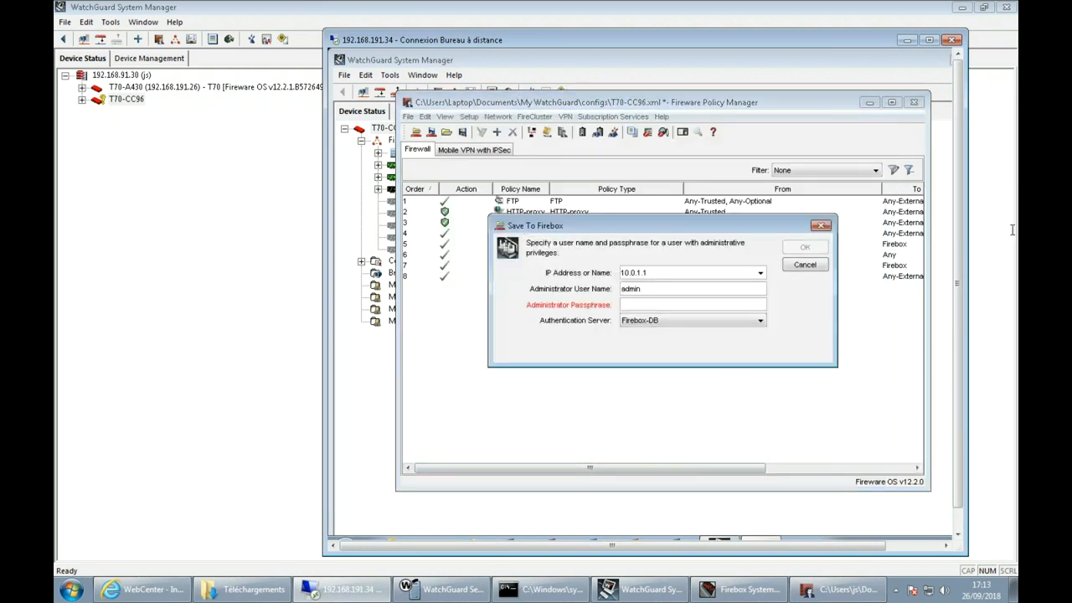
left_click(691, 304)
key("ctrl+v")
left_click(804, 247)
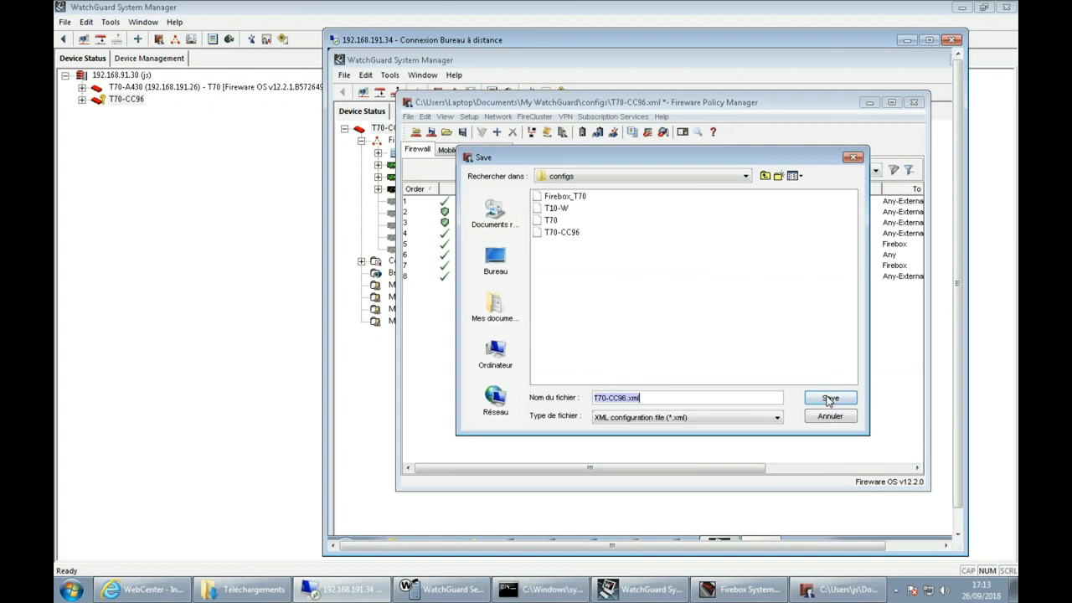
left_click(829, 400)
left_click(639, 310)
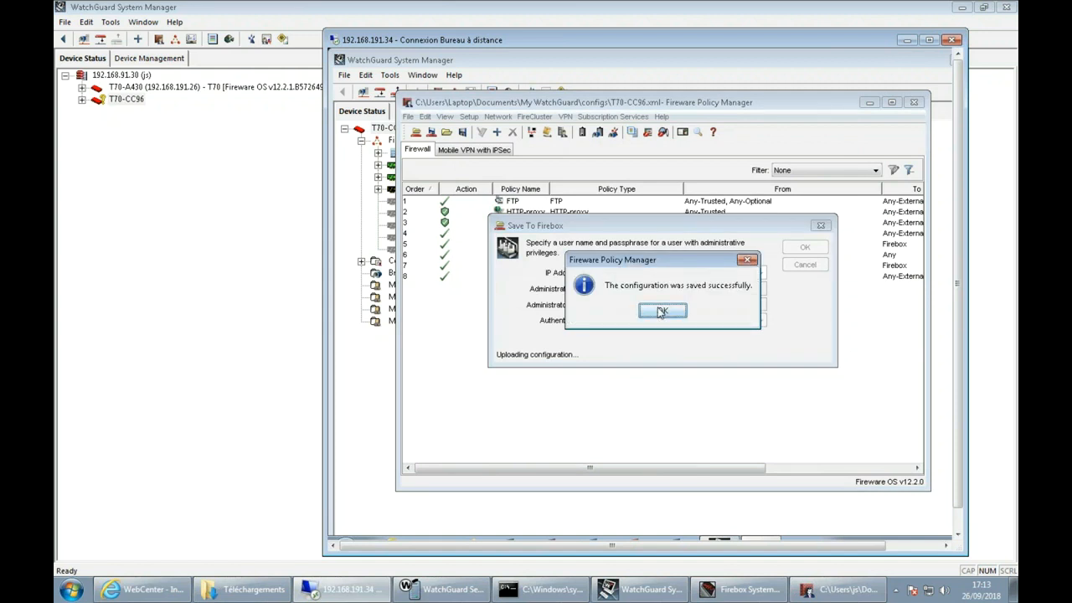
left_click(661, 312)
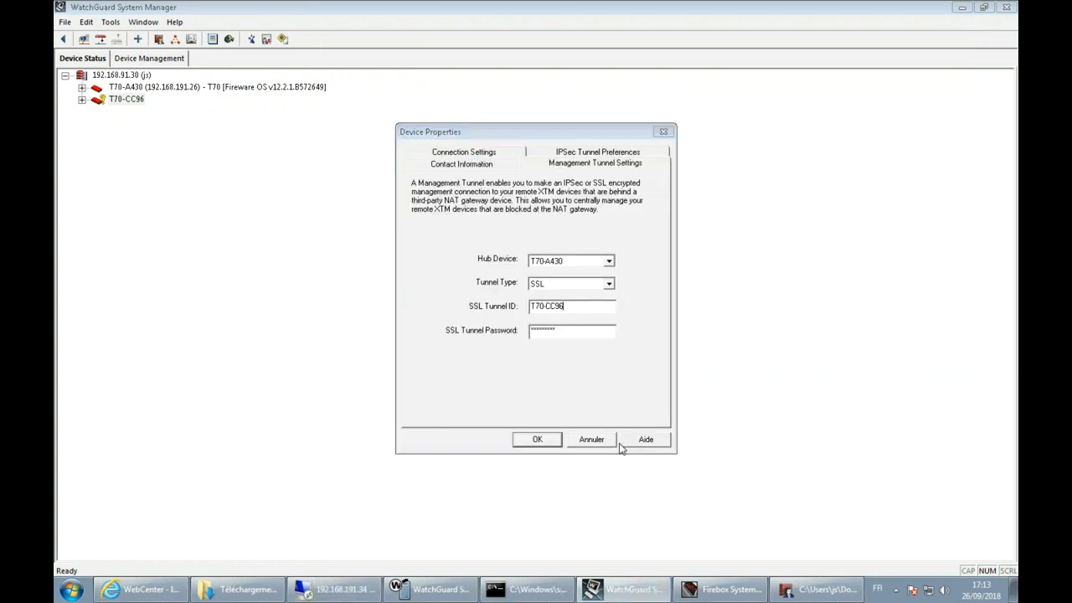
Re-enter the SSL tunnel password in T70-CC96's device properties on the Management Server and save them.
double_click(566, 333)
type("***")
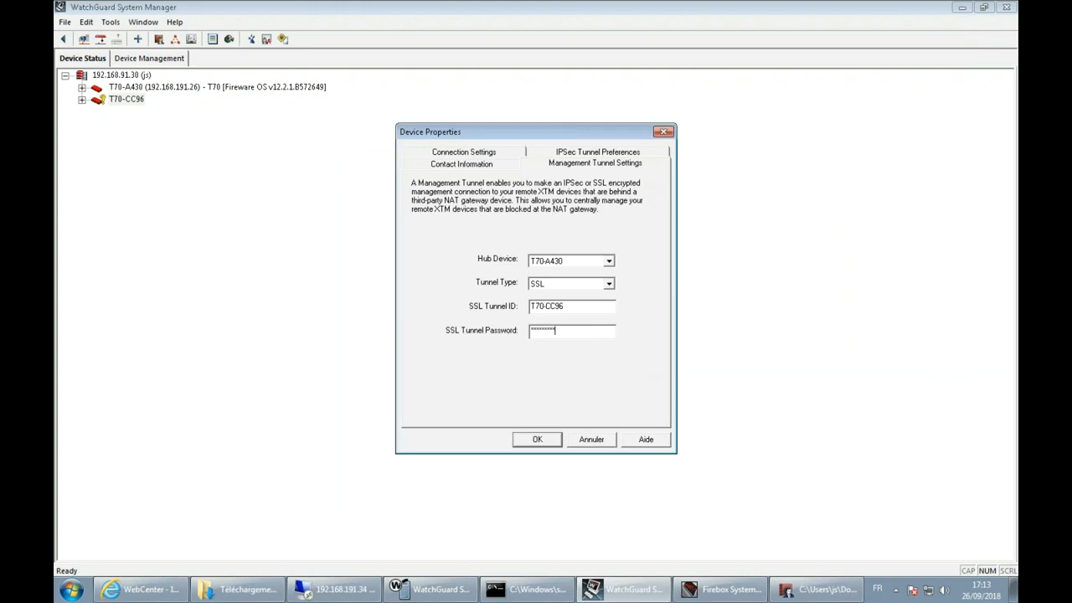
left_click(540, 442)
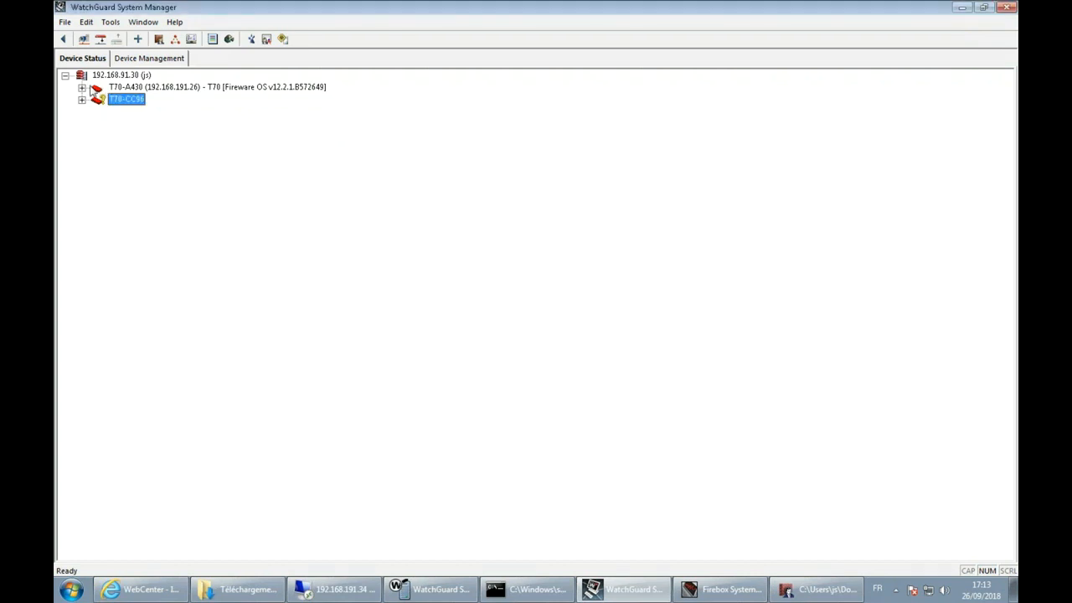
Expand the T70-A430 device status and check its SSL management tunnels as server.
left_click(82, 87)
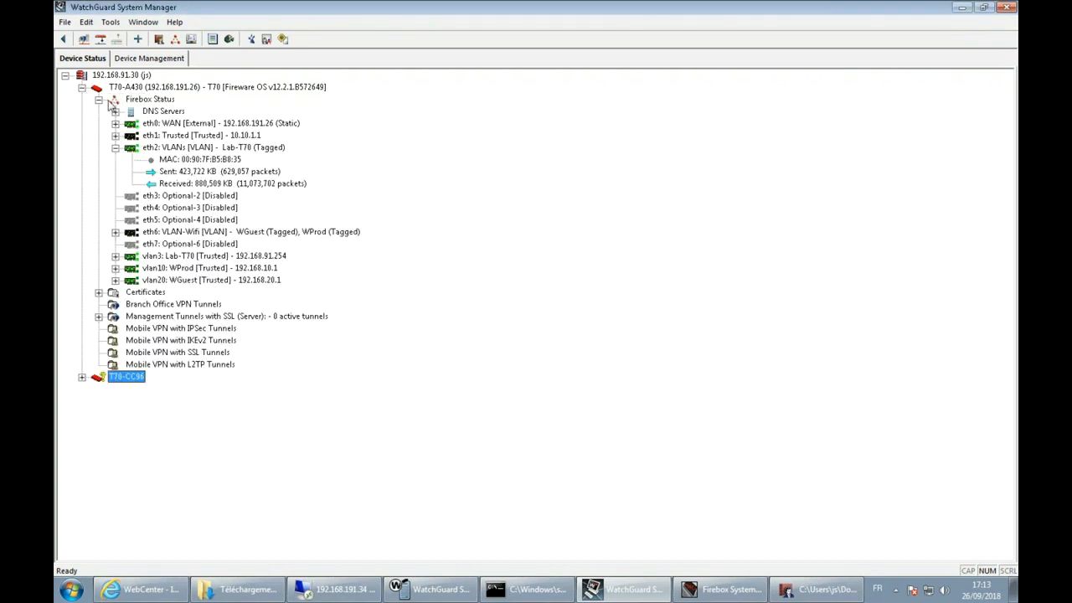
left_click(99, 99)
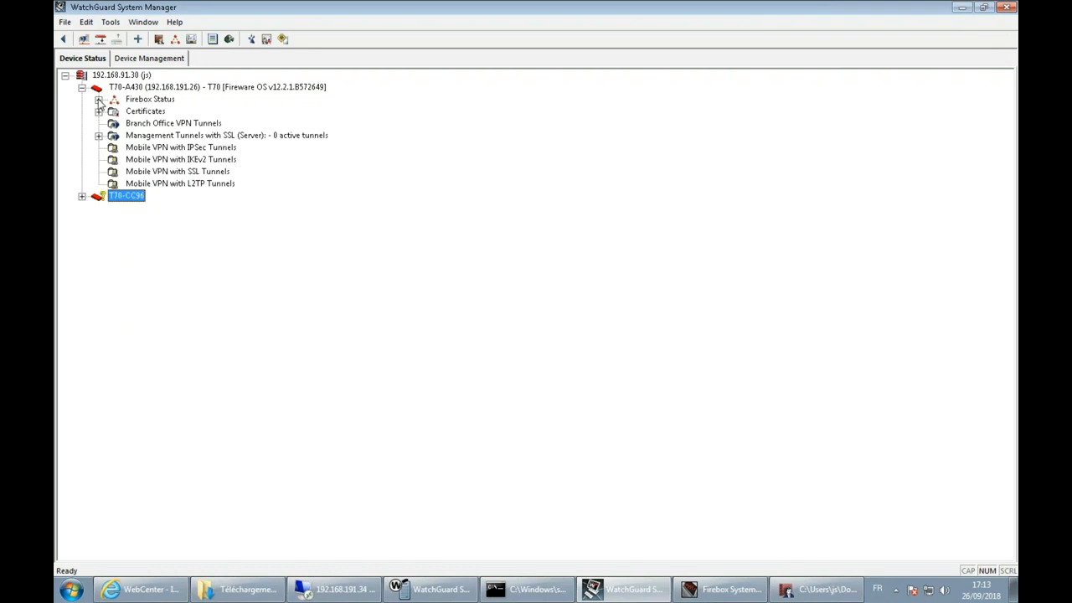
double_click(157, 136)
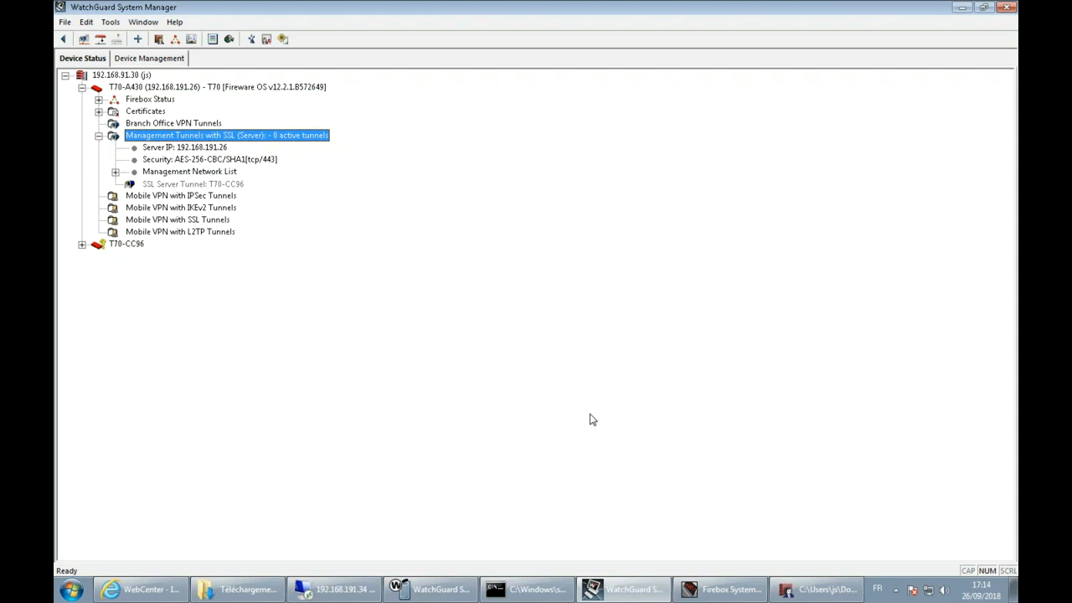
Switch to Firebox System Manager and examine T70-CC96's latest authentication entries in the traffic log, pausing and resuming the refresh.
left_click(710, 588)
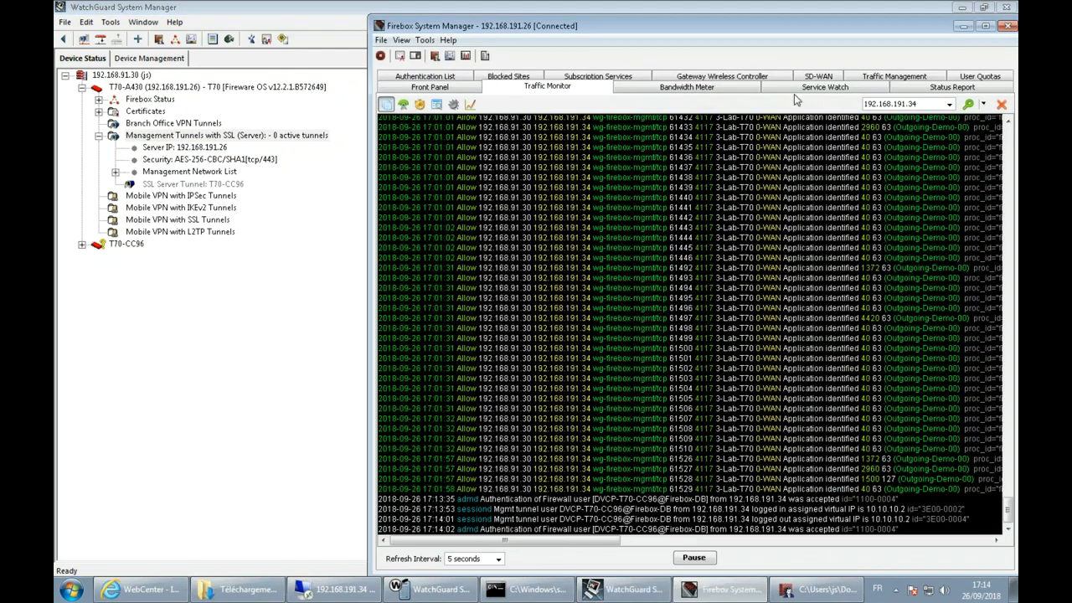
left_click(632, 490)
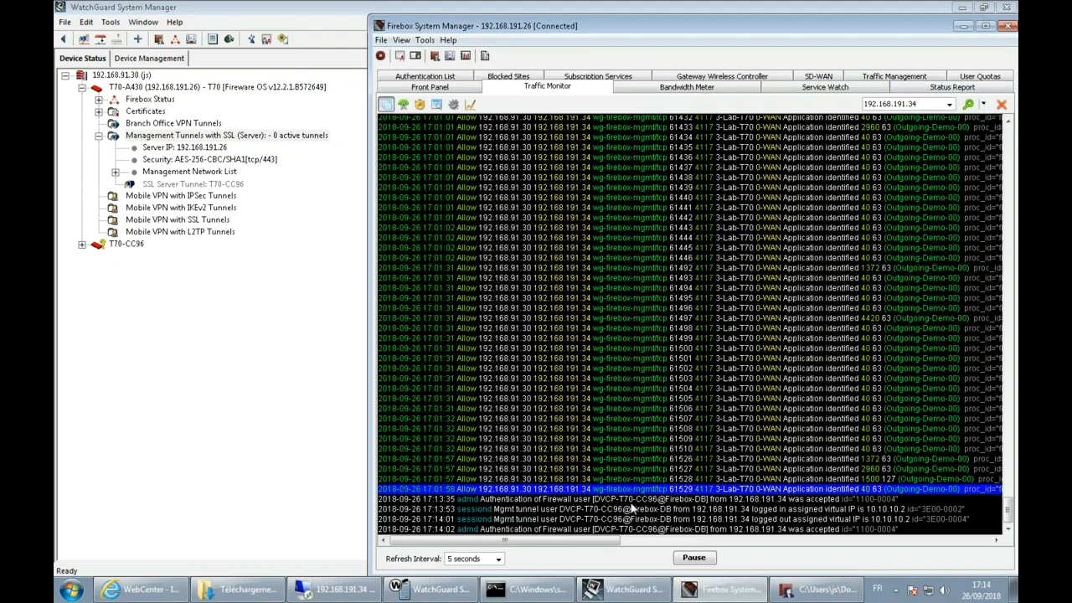
left_click(692, 559)
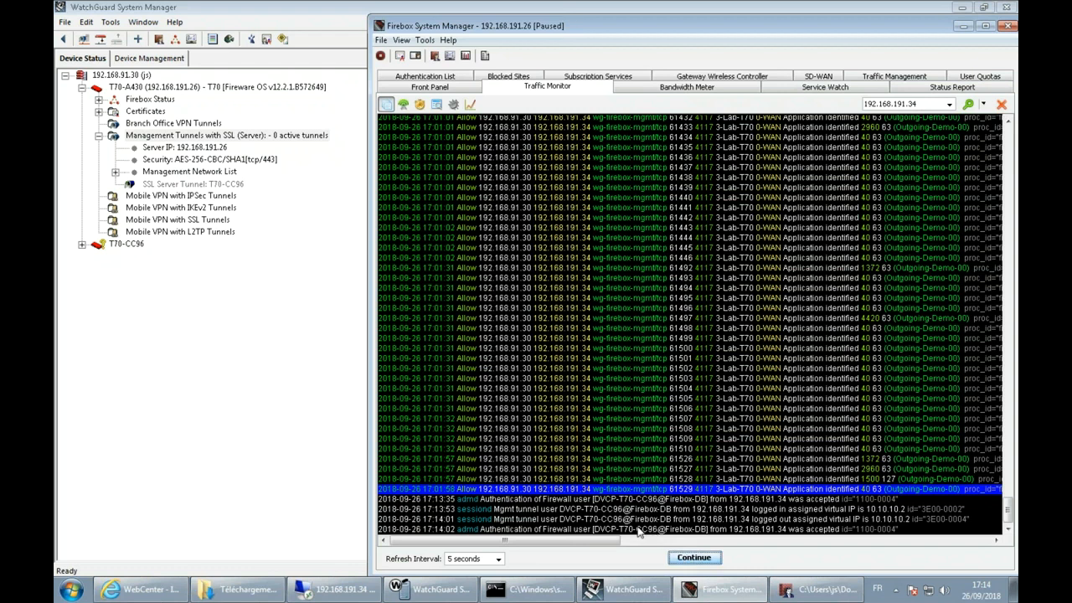
left_click(629, 530)
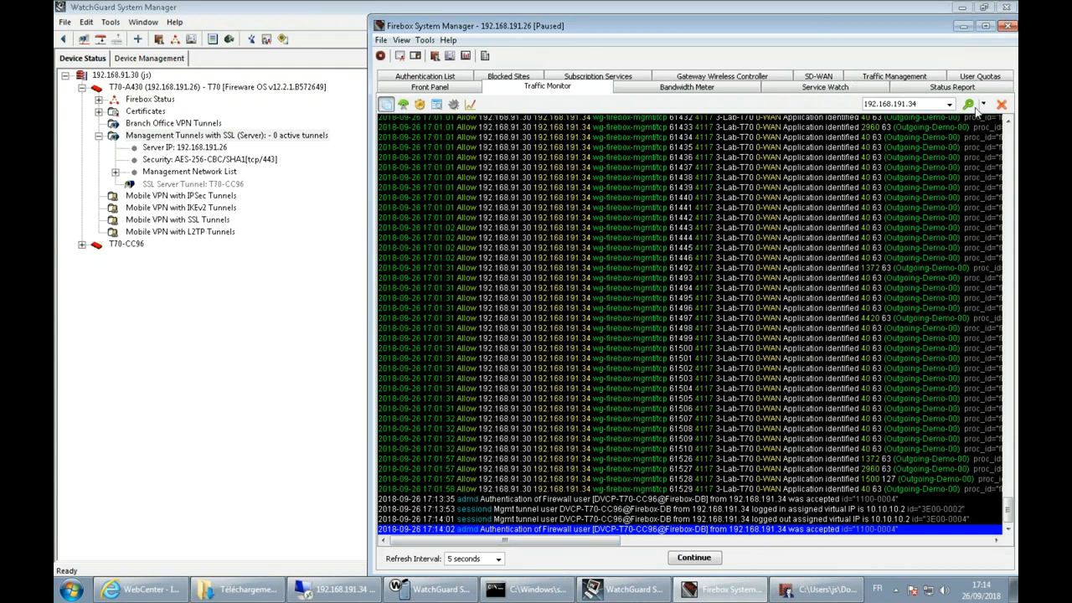
left_click(929, 103)
left_click(694, 558)
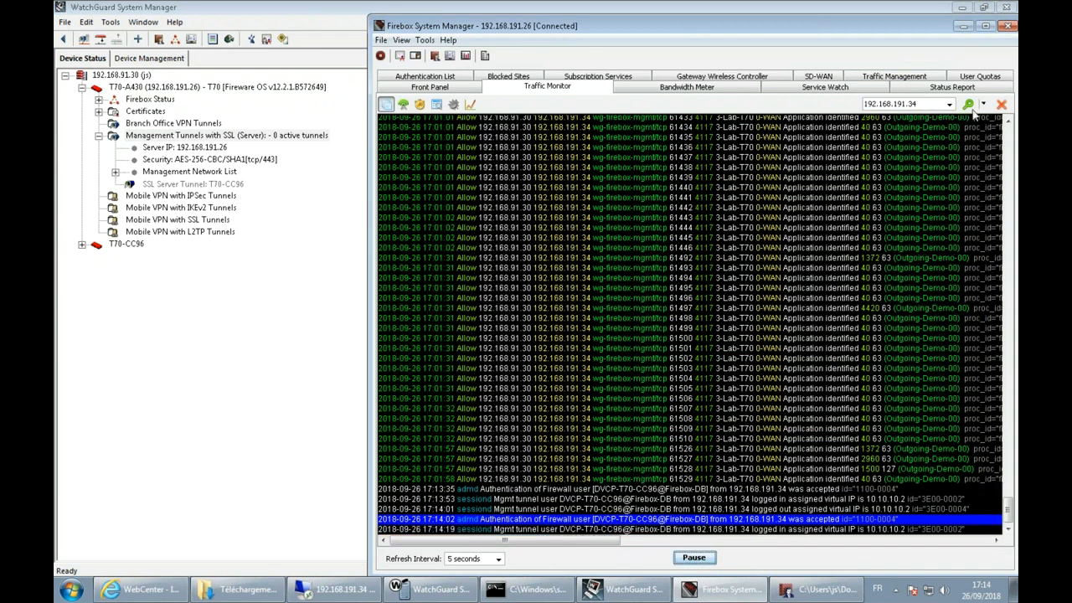
Filter the traffic log by t70-CC96 and examine the management tunnel login entry with its assigned virtual IP.
left_click(930, 104)
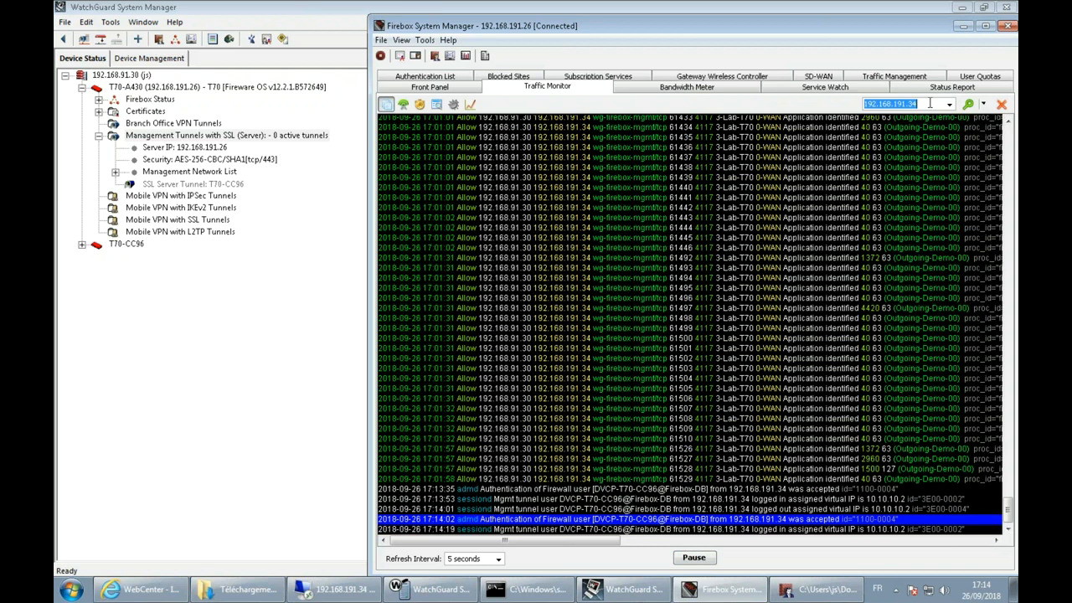
type("t70")
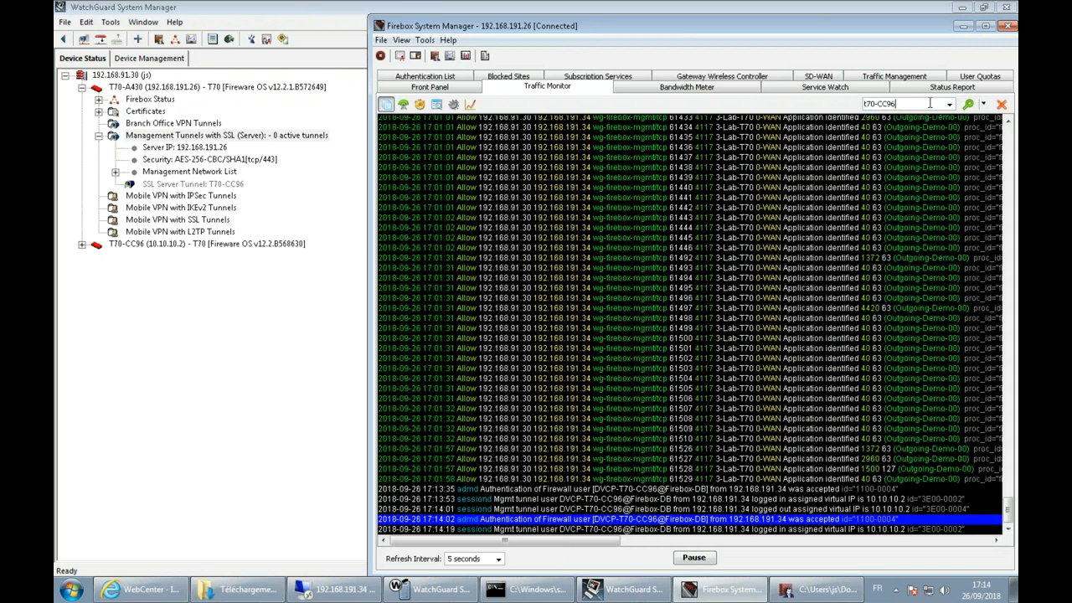
type("-CC96")
key("Return")
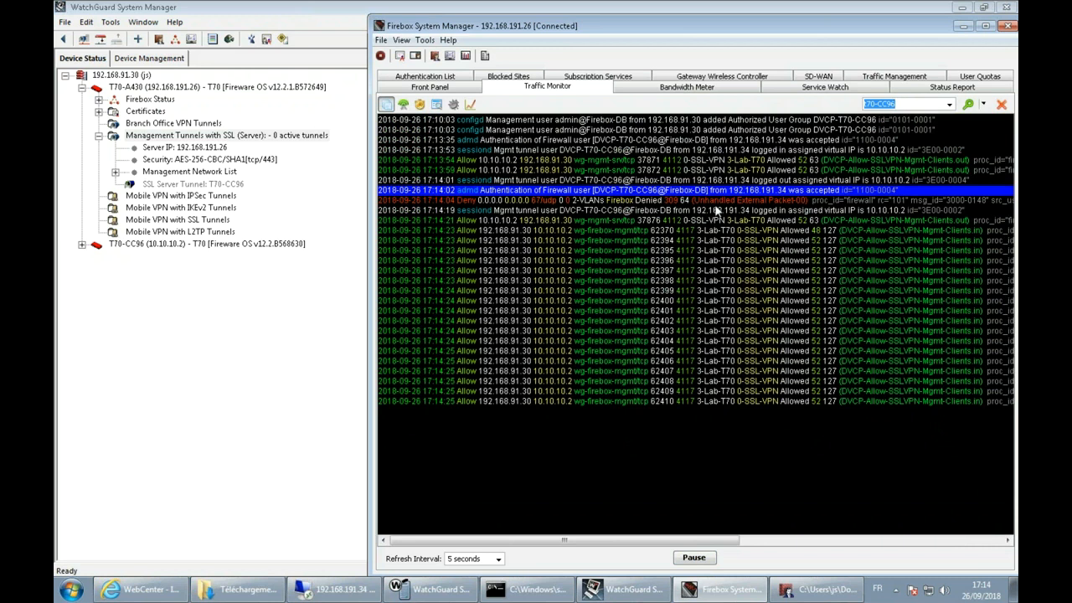
left_click(885, 209)
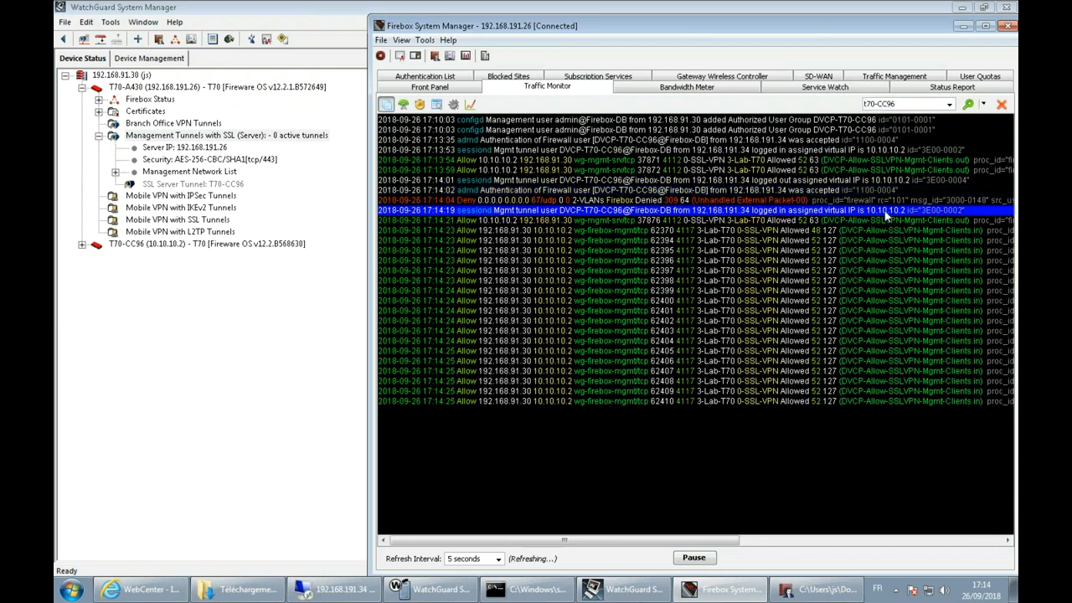
Filter the traffic log by 10.10.10.2 and examine the management traffic between 192.168.91.30 and the tunnel client.
left_click(907, 103)
type("10.10.10.2")
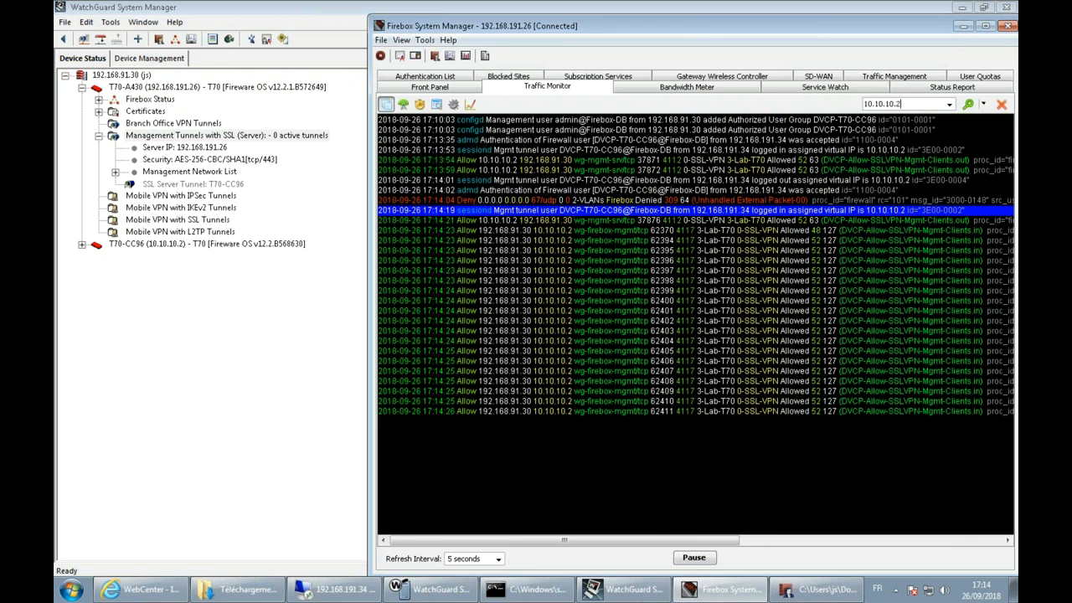
key("Return")
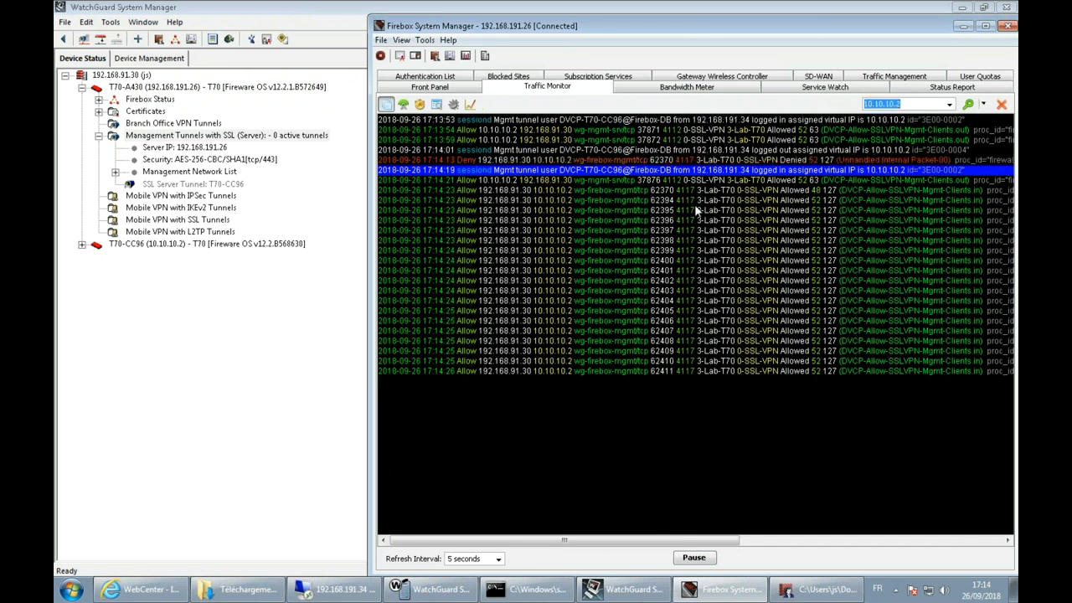
left_click(560, 202)
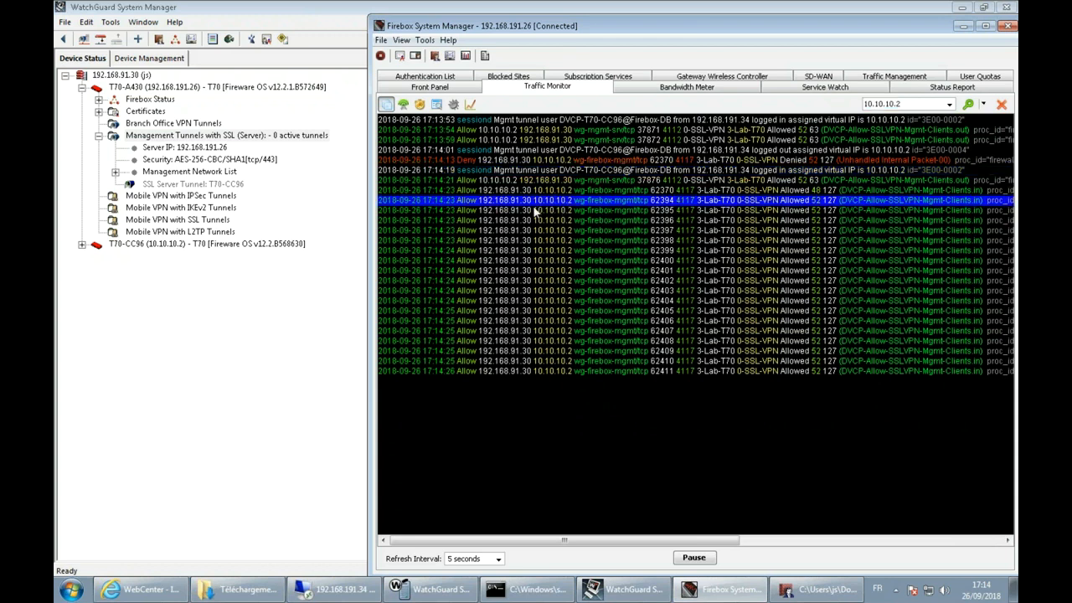
left_click(495, 180)
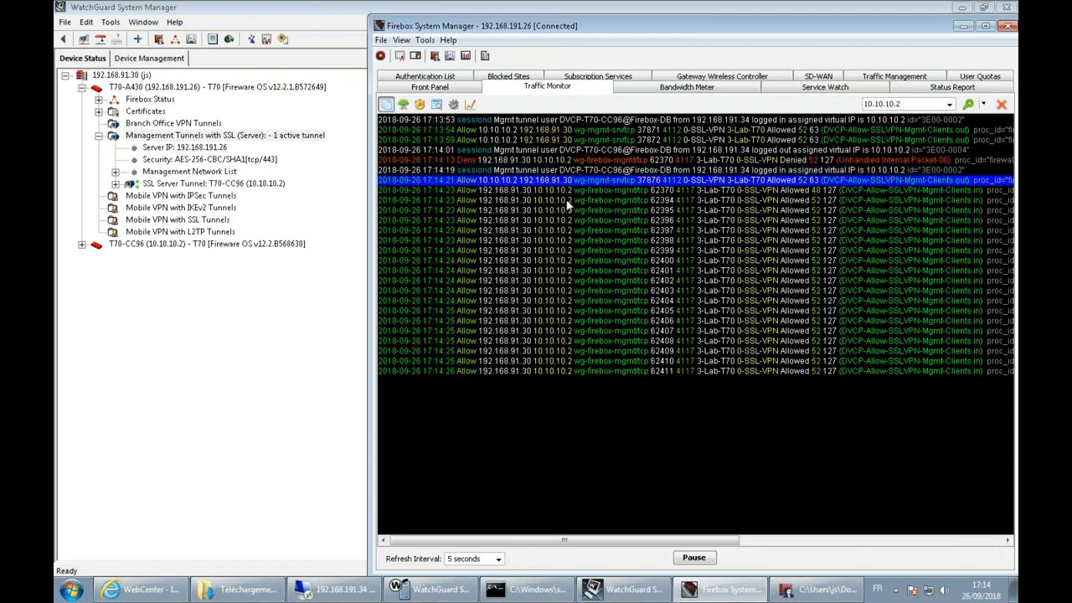
left_click(506, 201)
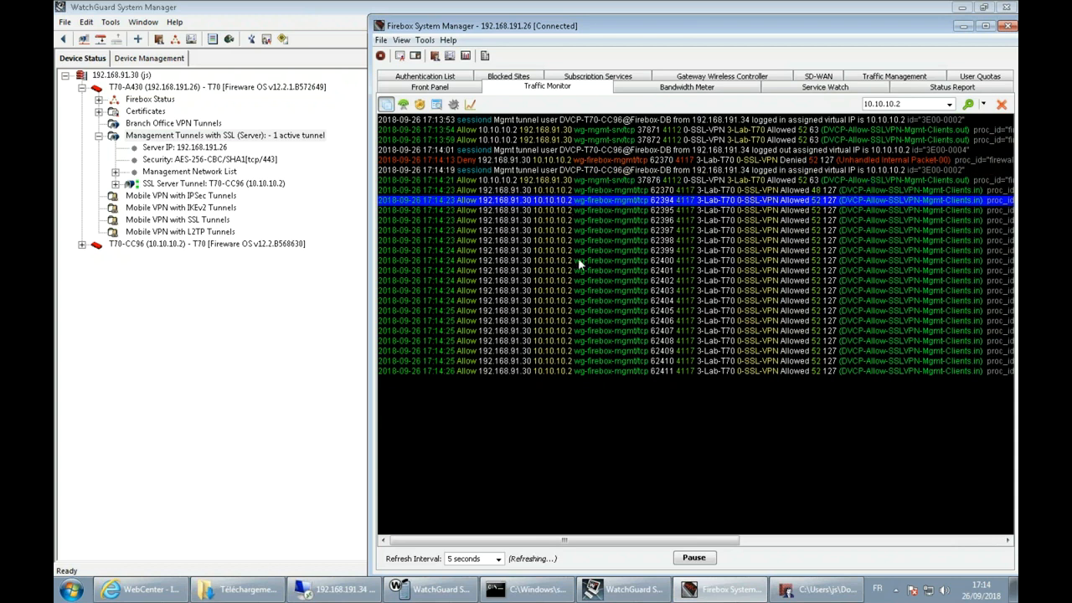
Return to WatchGuard System Manager, inspect the SSL server tunnel details for T70-CC96, and expand that device's status.
left_click(246, 139)
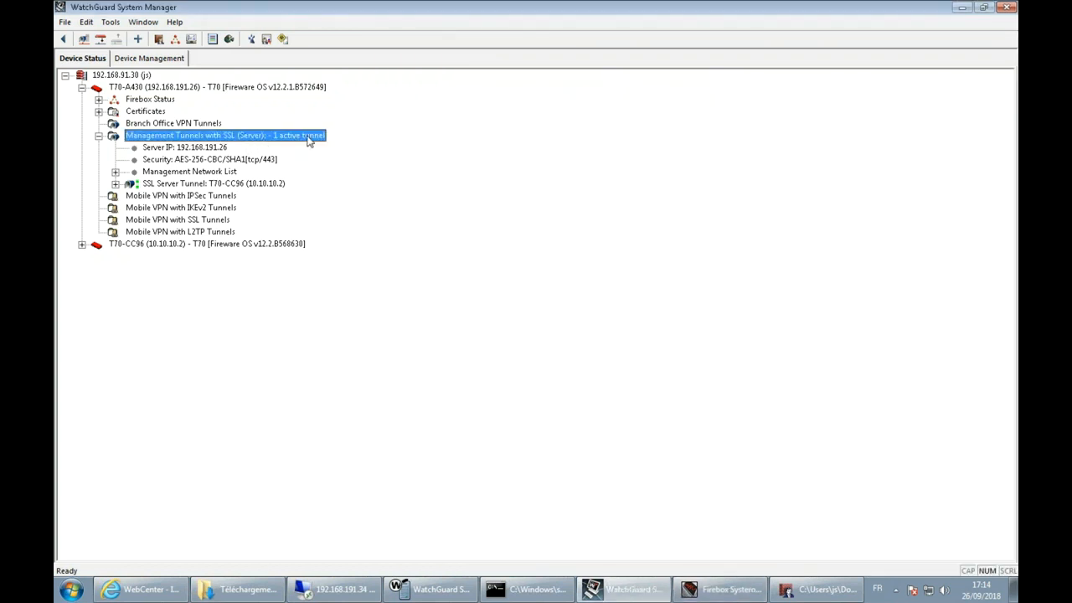
double_click(271, 183)
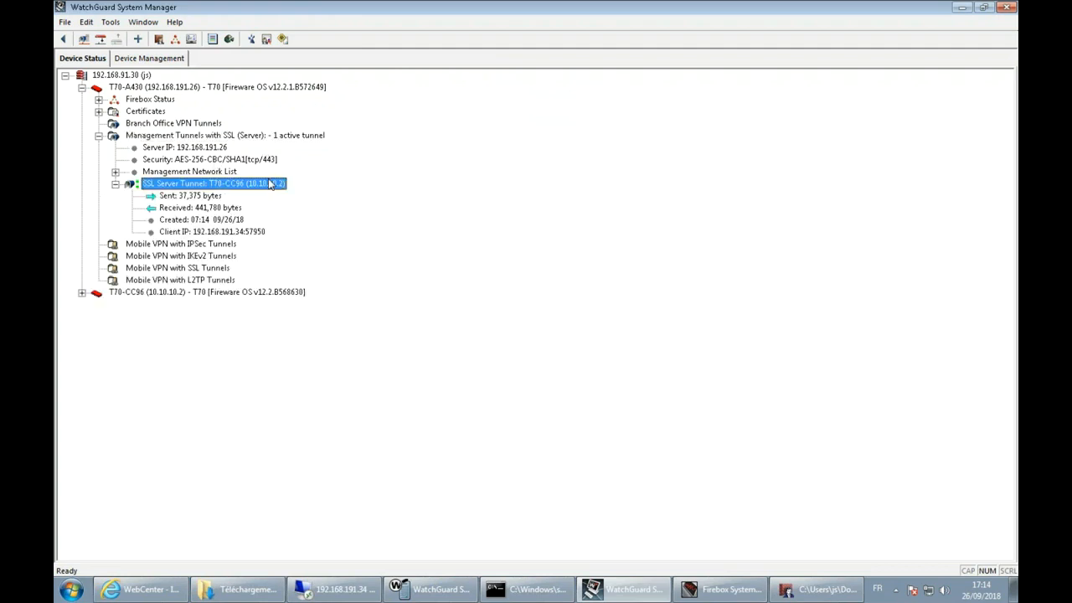
double_click(180, 292)
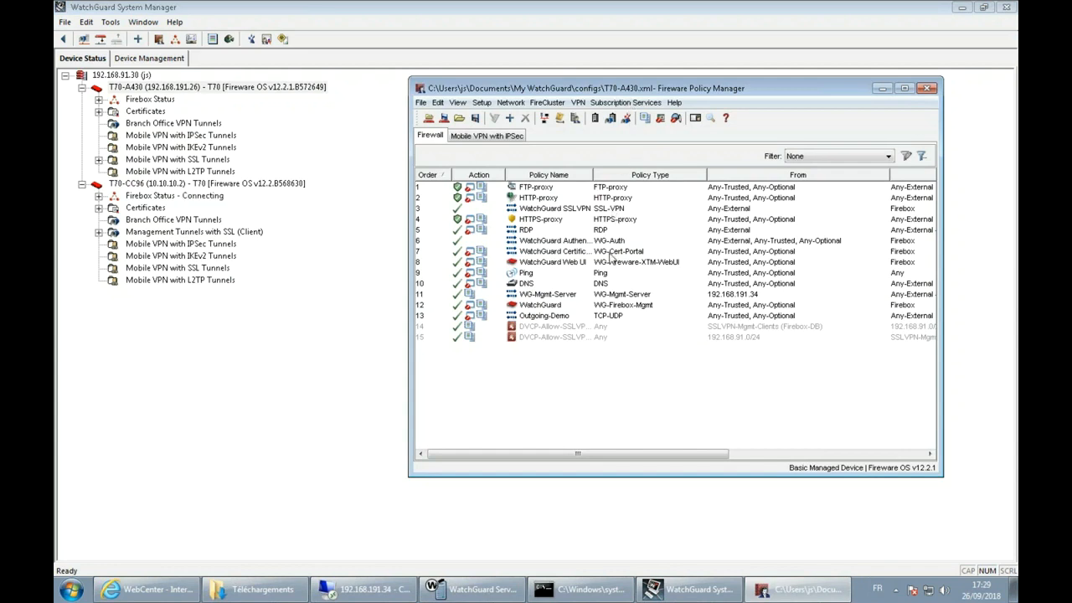
Replace the source 192.168.191.34 with Any-Trusted in T70-A430's WG-Mgmt-Server policy.
double_click(629, 295)
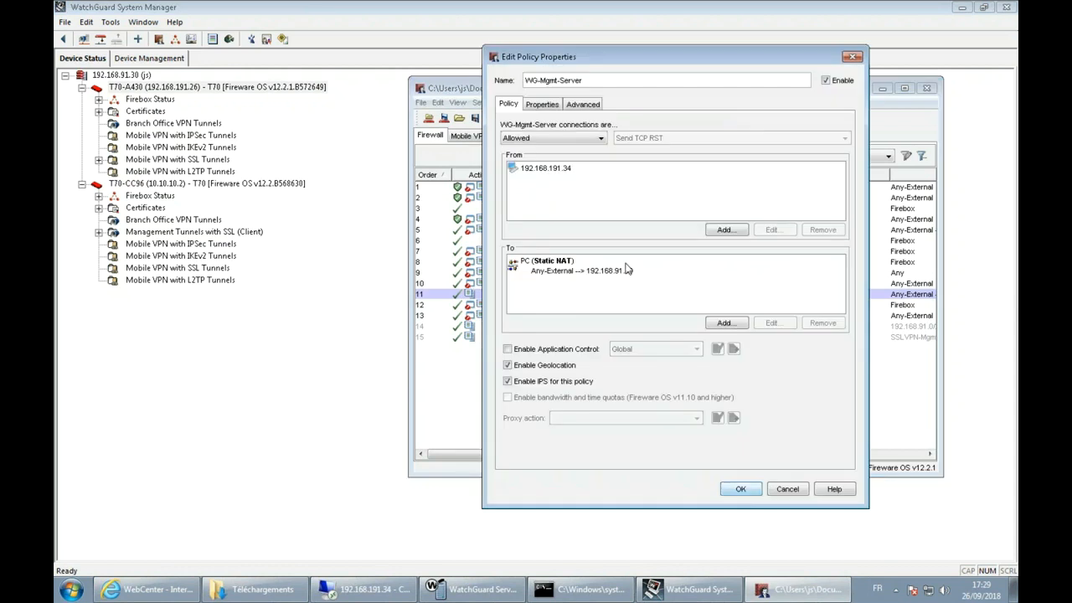
left_click(559, 168)
left_click(822, 229)
left_click(736, 232)
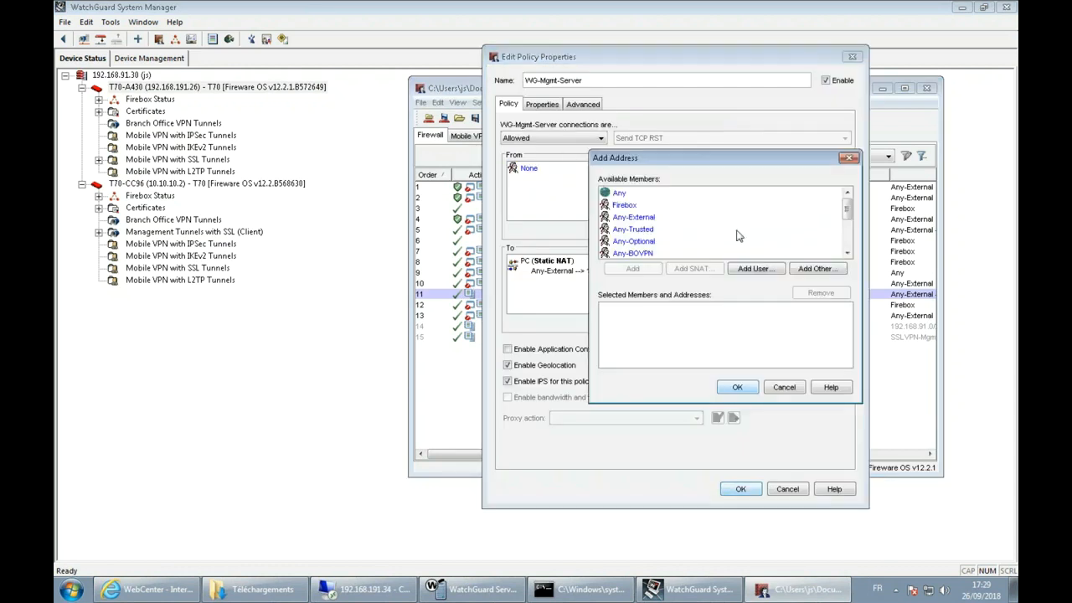
left_click(645, 230)
left_click(632, 268)
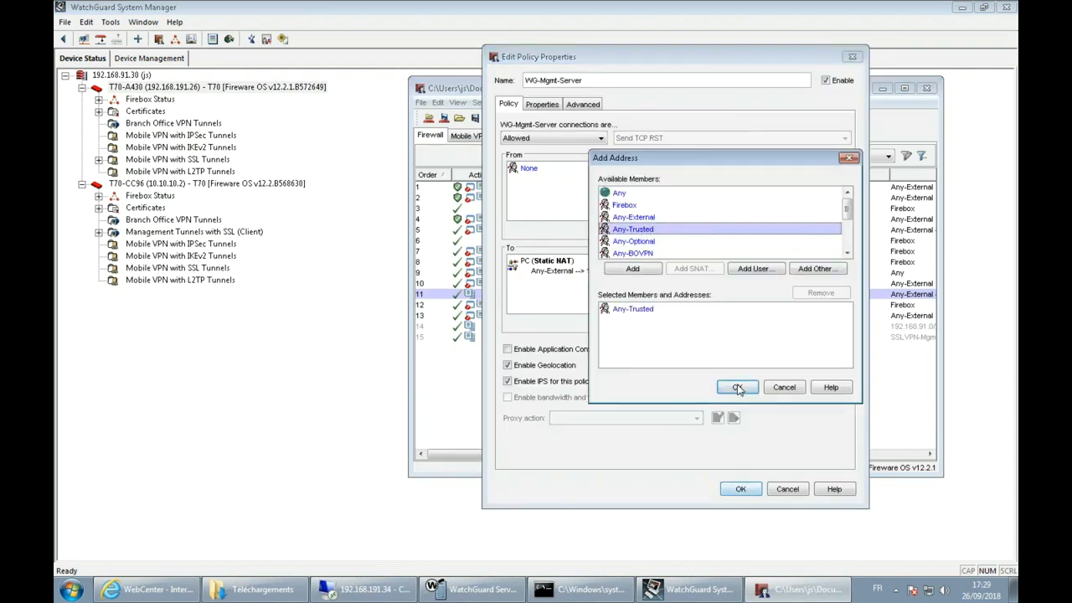
left_click(737, 386)
left_click(740, 489)
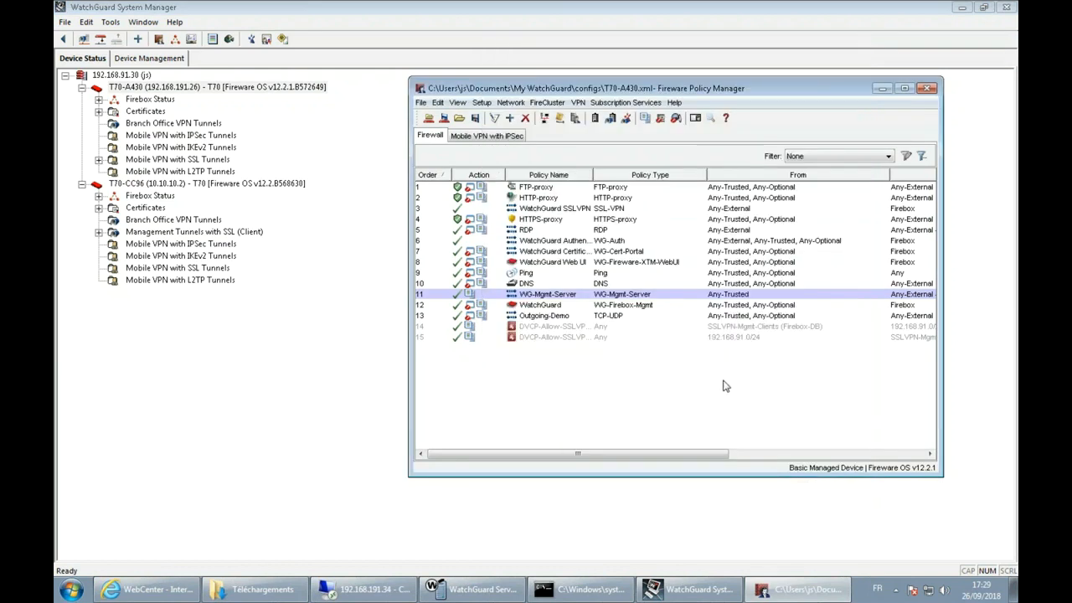
Save the T70-A430 configuration to the Firebox at 192.168.191.26 and close its Policy Manager window.
key("ctrl+t")
left_click(811, 231)
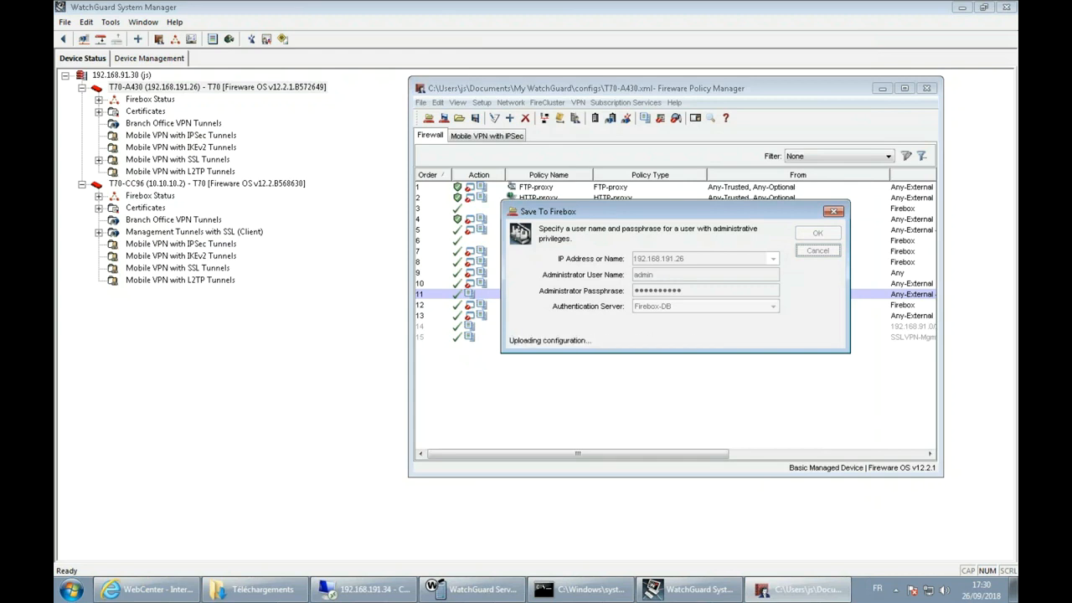
left_click(672, 297)
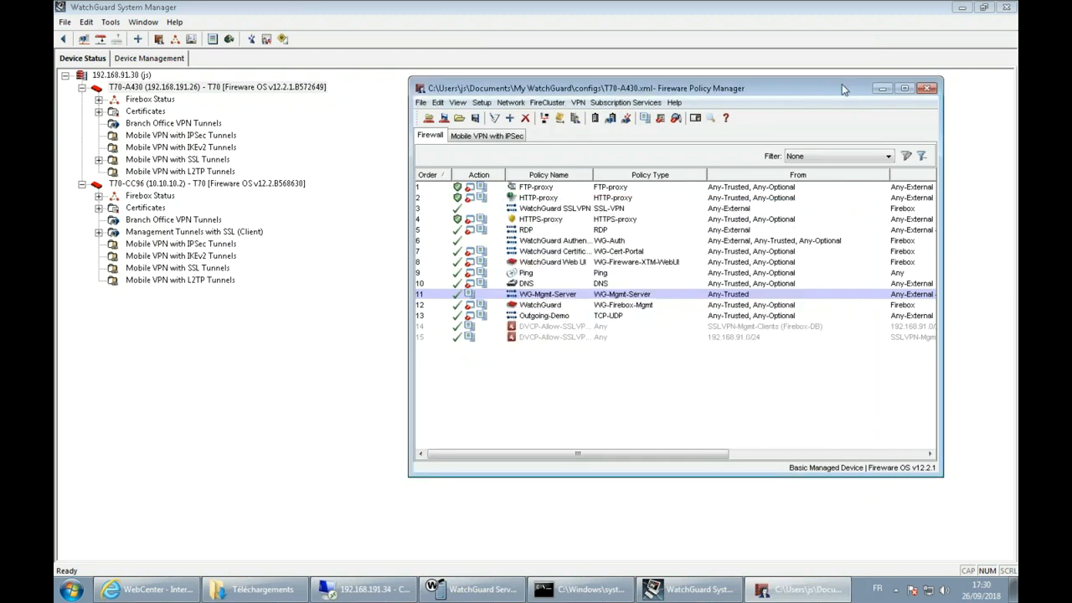
left_click(926, 88)
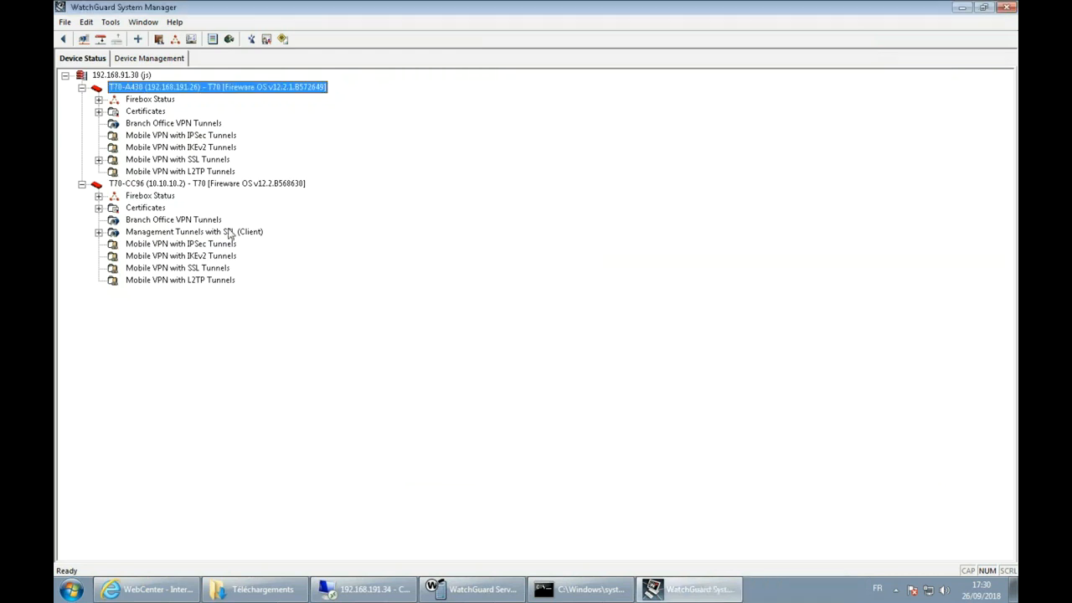
Open T70-CC96's configuration in Policy Manager and remove Any-External from the sources of the WatchGuard policy.
right_click(232, 185)
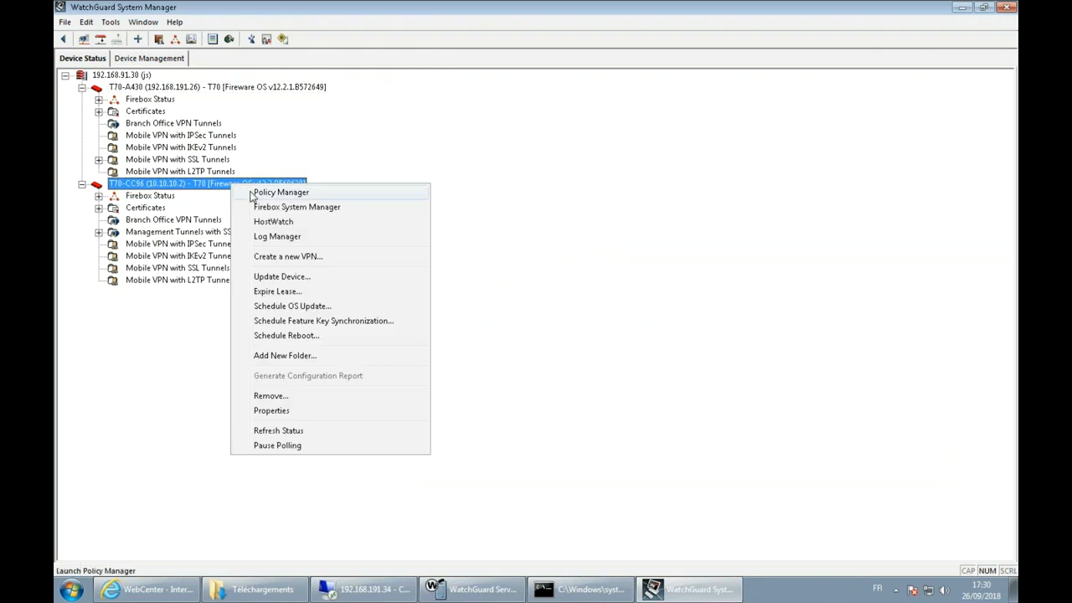
left_click(251, 195)
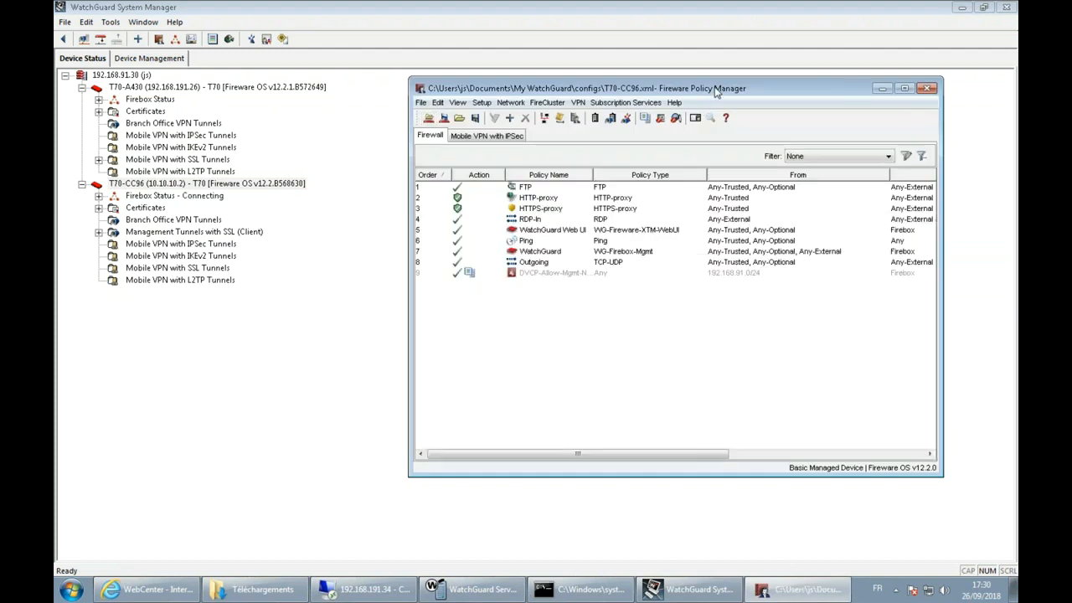
double_click(718, 90)
left_click(452, 172)
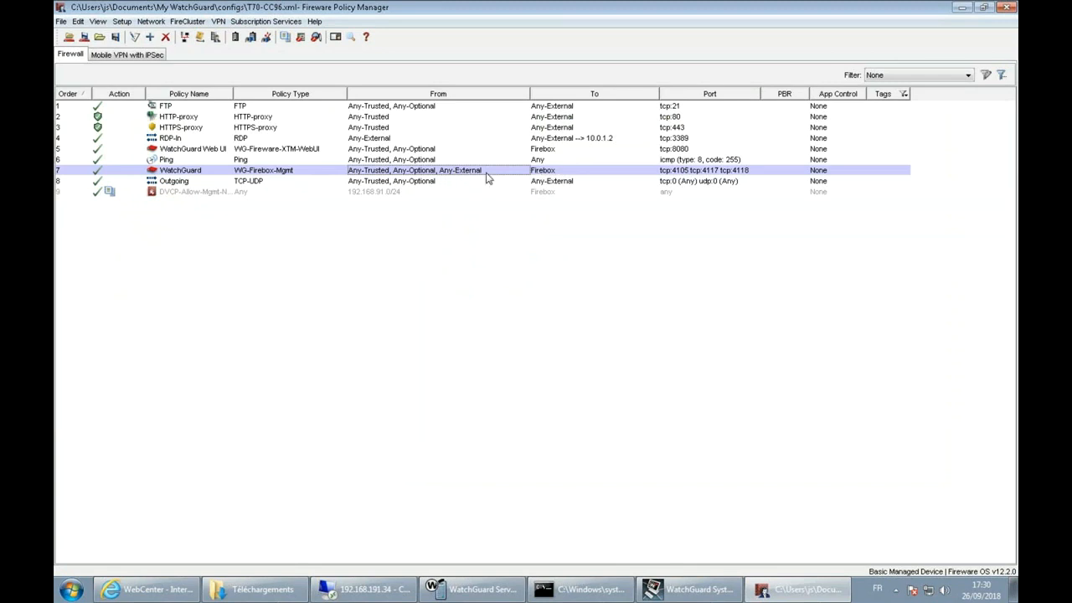
double_click(446, 179)
left_click(412, 205)
left_click(683, 242)
left_click(600, 500)
Save the configuration to the Firebox at 10.10.10.2 as T70-CC96.xml, accepting the interface address mismatch, and close Policy Manager.
key("ctrl+t")
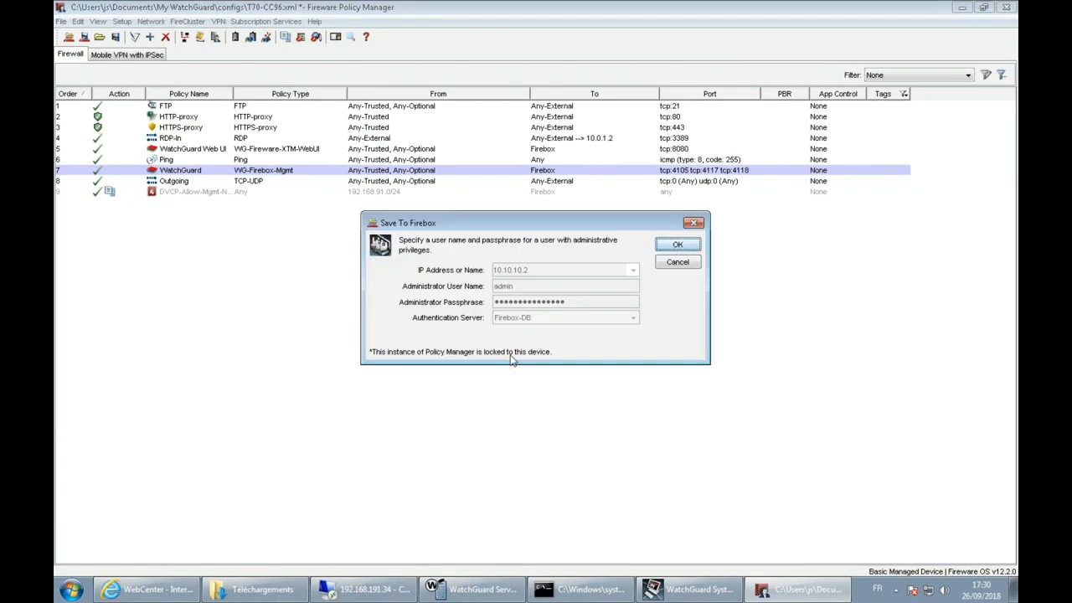
left_click(674, 245)
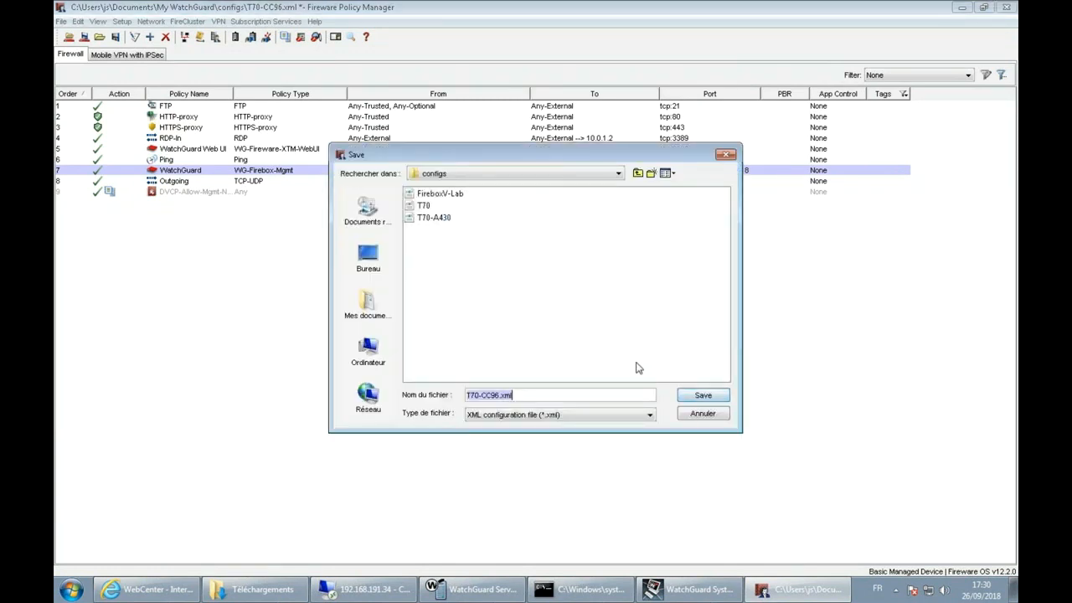
left_click(706, 397)
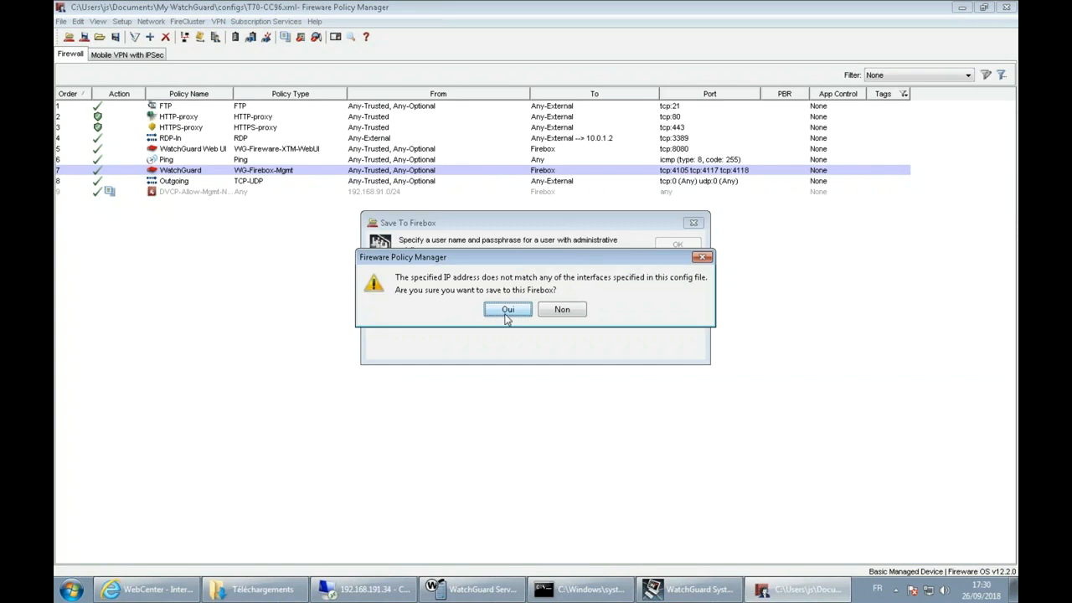
left_click(503, 309)
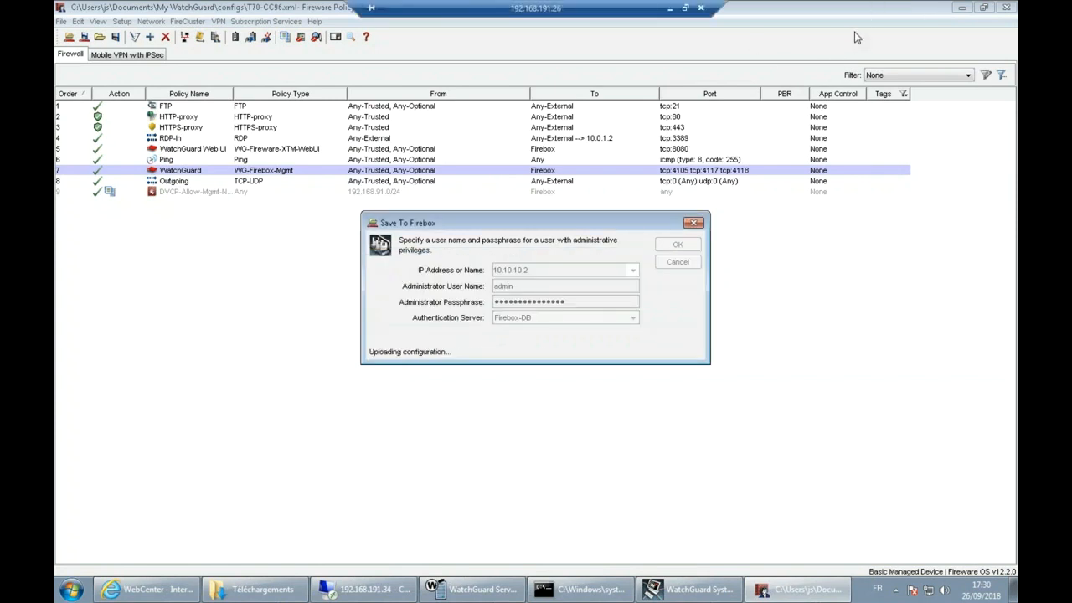
left_click(534, 318)
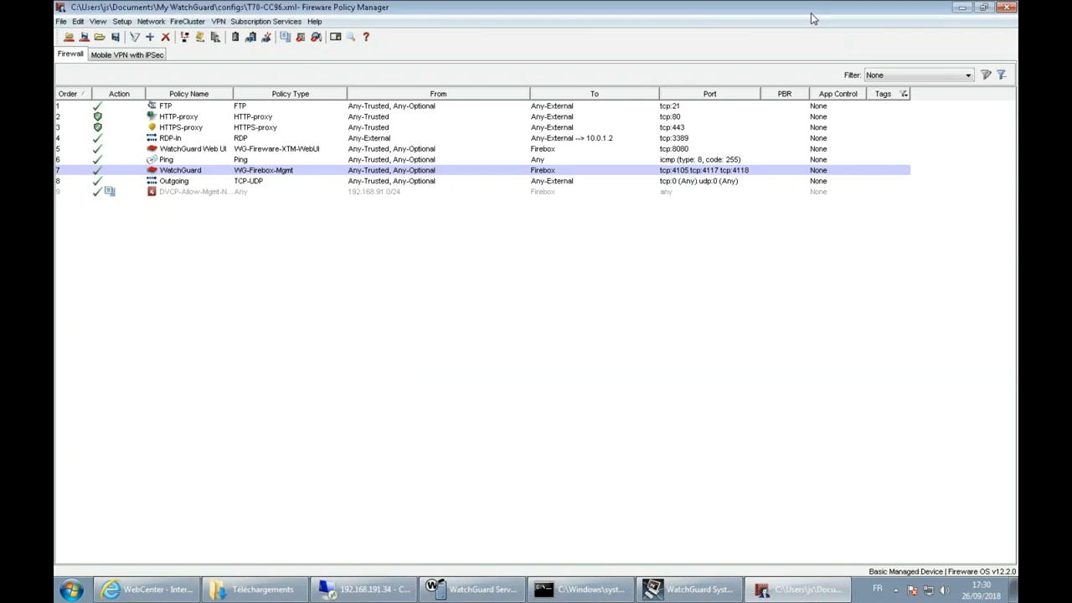
left_click(962, 9)
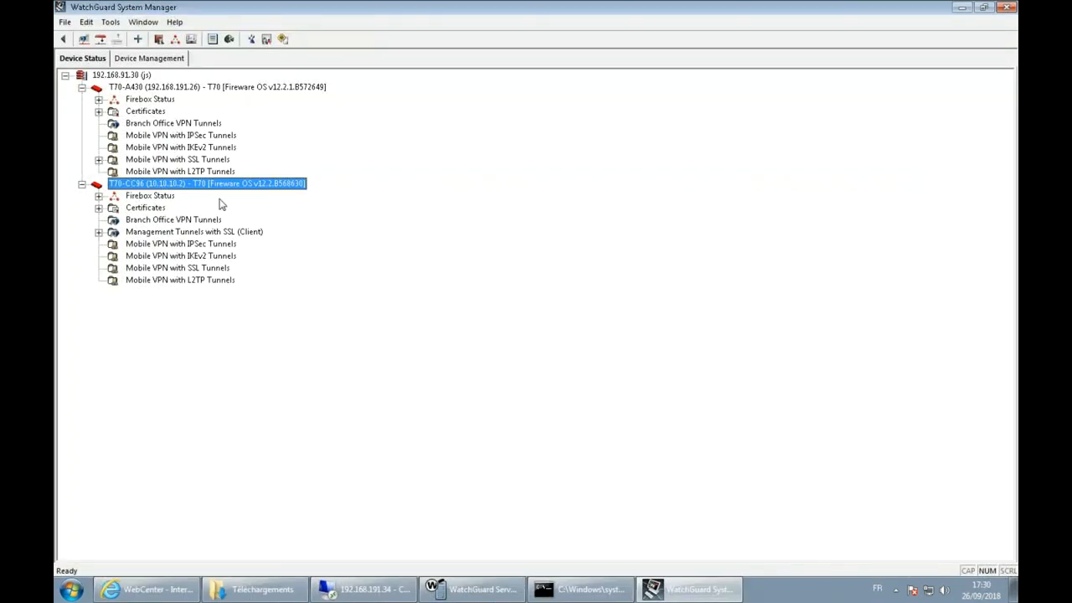